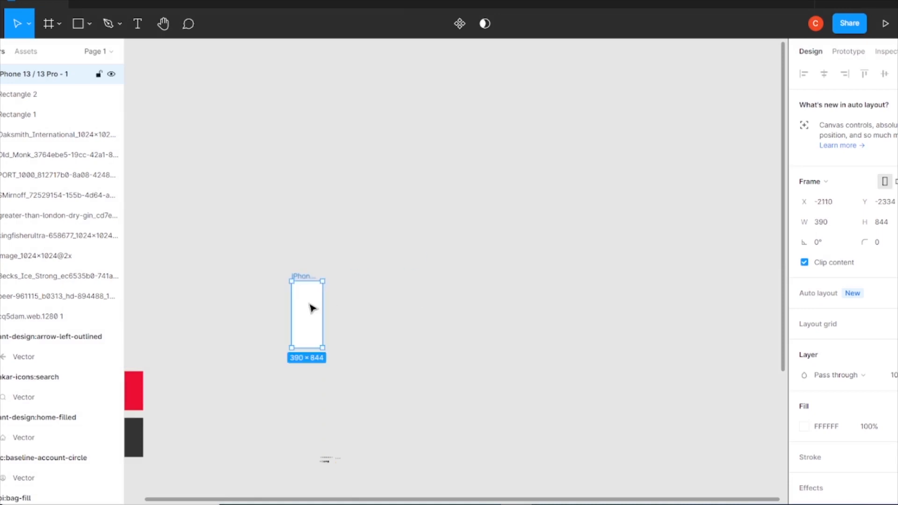
Select both iPhone frames and change their layout grid to 5 columns with a 25 margin
{"action": "left_click", "coordinate": [348, 260]}
{"action": "key", "text": "ctrl+plus"}
{"action": "scroll", "coordinate": [348, 258], "scroll_direction": "left", "scroll_amount": 5}
{"action": "left_click", "coordinate": [333, 256]}
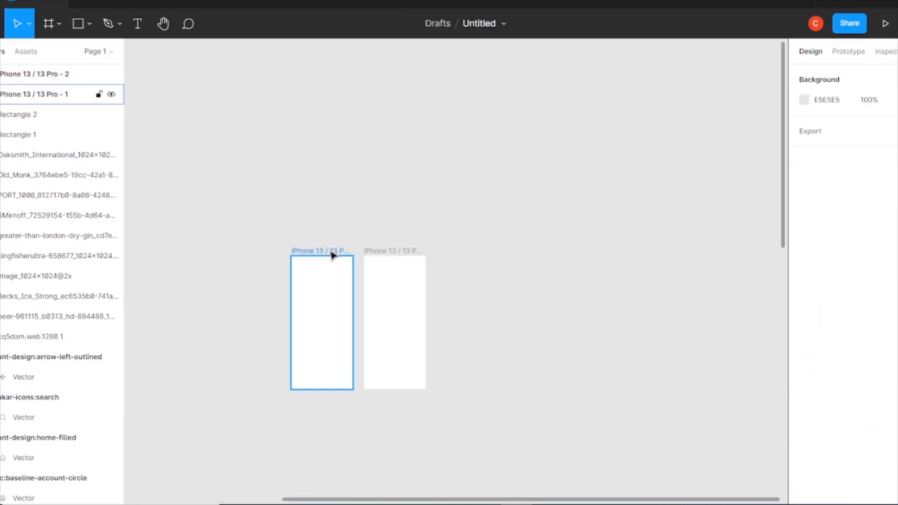
{"action": "key", "text": "ctrl+plus"}
{"action": "left_click_drag", "start_coordinate": [438, 310], "coordinate": [585, 208]}
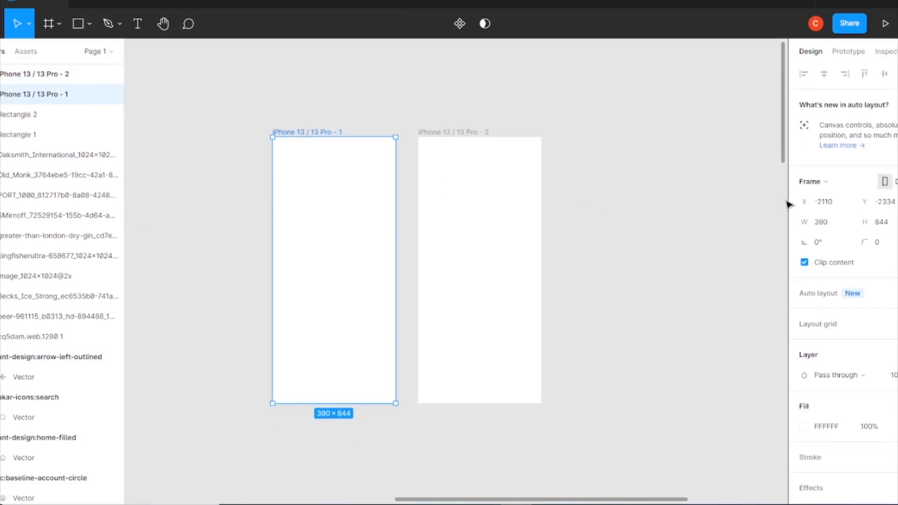
{"action": "key", "text": "ctrl+a"}
{"action": "key", "text": "ctrl+z"}
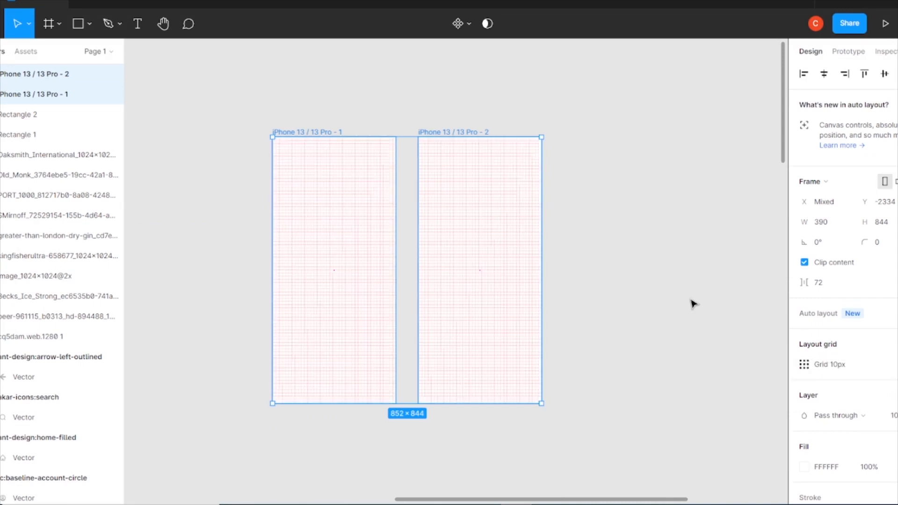
{"action": "left_click", "coordinate": [804, 364]}
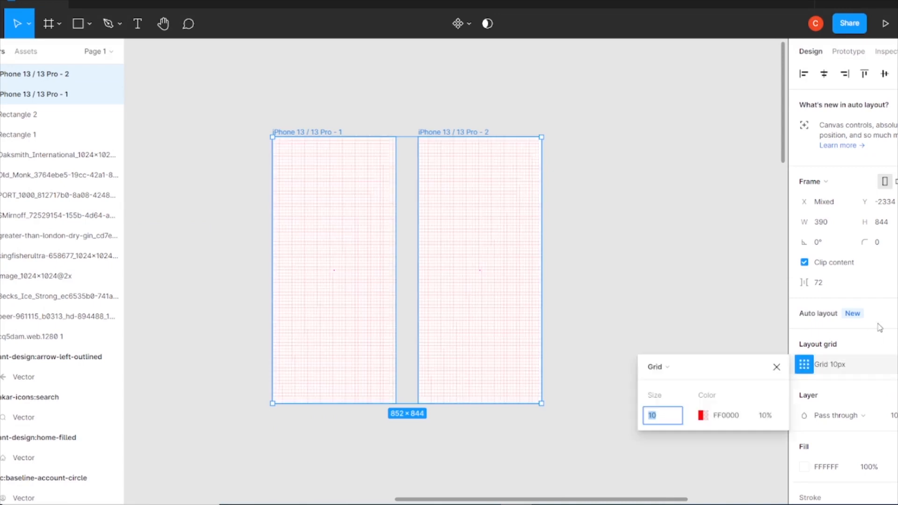
{"action": "left_click", "coordinate": [669, 369]}
{"action": "left_click", "coordinate": [681, 384]}
{"action": "left_click", "coordinate": [763, 436]}
{"action": "type", "text": "25"}
{"action": "key", "text": "Return"}
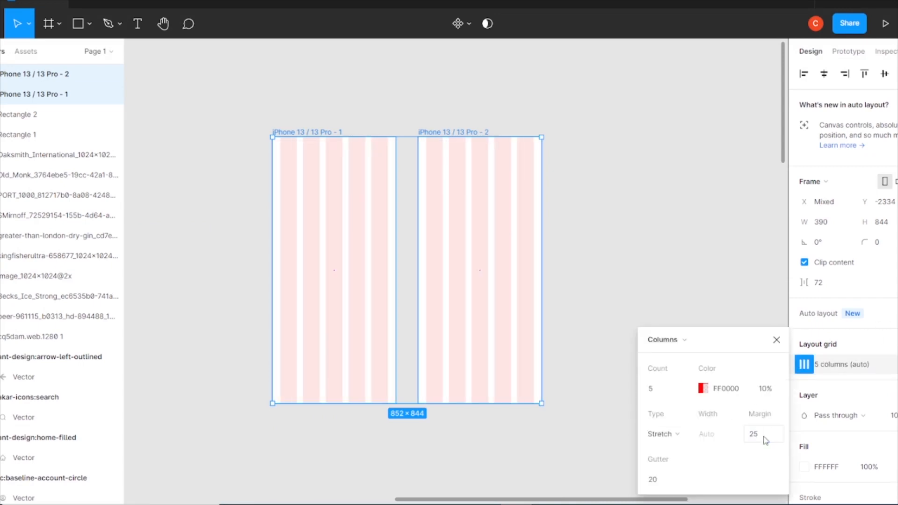
Add a second layout grid of 5 rows with a 25 margin to both frames
{"action": "left_click", "coordinate": [895, 346]}
{"action": "left_click", "coordinate": [804, 364]}
{"action": "left_click", "coordinate": [670, 368]}
{"action": "left_click", "coordinate": [673, 399]}
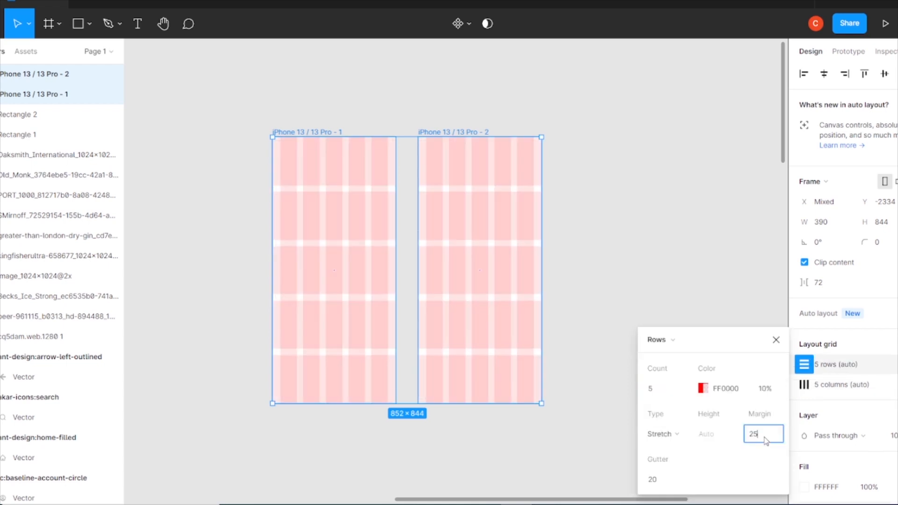
{"action": "key", "text": "Return"}
{"action": "left_click", "coordinate": [777, 340]}
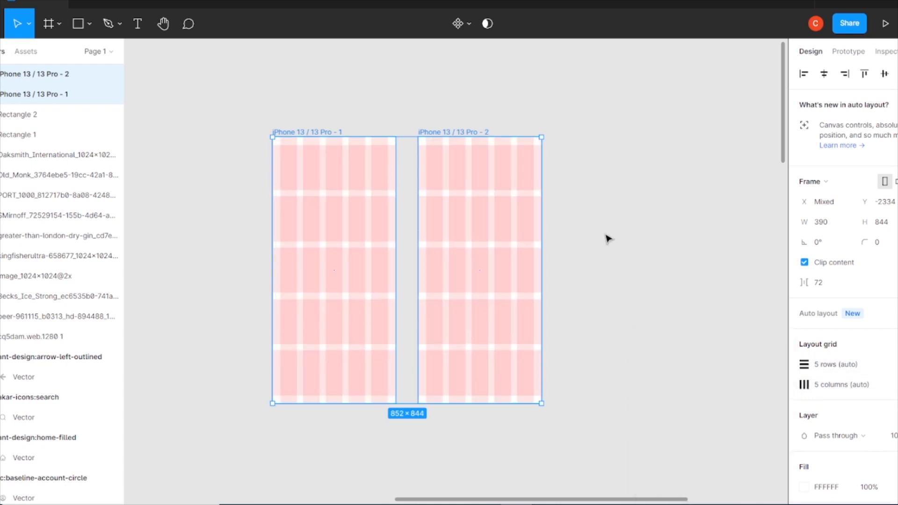
Add a LIQUO text layer inside the first iPhone frame
{"action": "key", "text": "Escape"}
{"action": "left_click", "coordinate": [311, 131]}
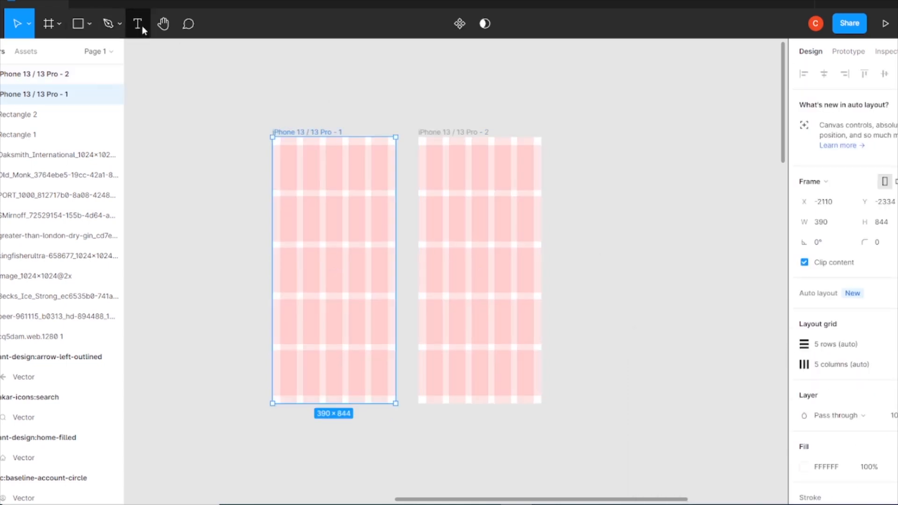
{"action": "left_click", "coordinate": [305, 281]}
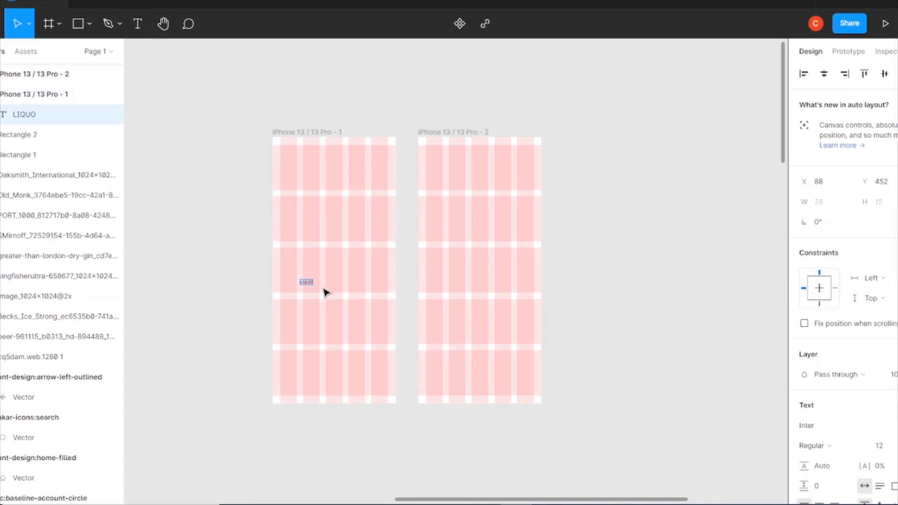
{"action": "left_click", "coordinate": [295, 133]}
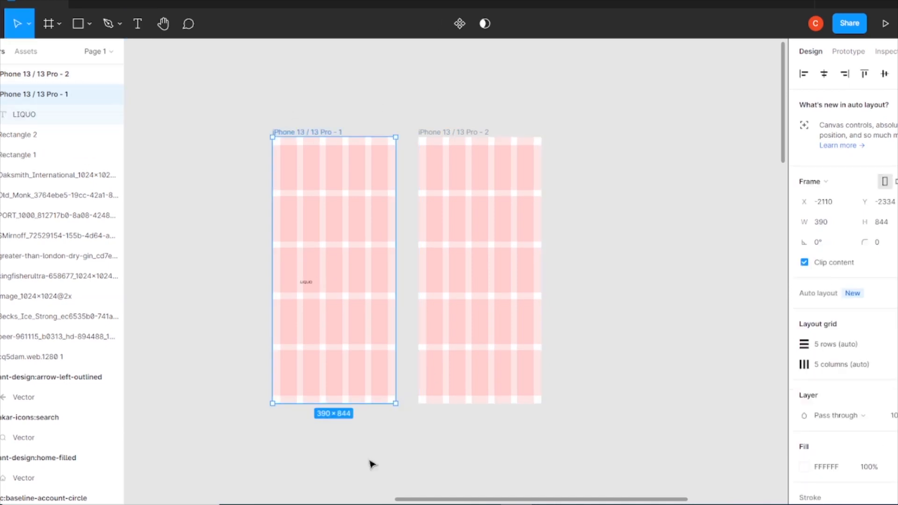
Move the text toward the frame's upper left and edit it to read LiquoBAR
{"action": "left_click_drag", "start_coordinate": [306, 282], "coordinate": [287, 173]}
{"action": "key", "text": "ctrl+plus"}
{"action": "left_click_drag", "start_coordinate": [208, 120], "coordinate": [396, 335]}
{"action": "key", "text": "ctrl+plus"}
{"action": "scroll", "coordinate": [281, 312], "scroll_direction": "left", "scroll_amount": 4}
{"action": "double_click", "coordinate": [295, 337]}
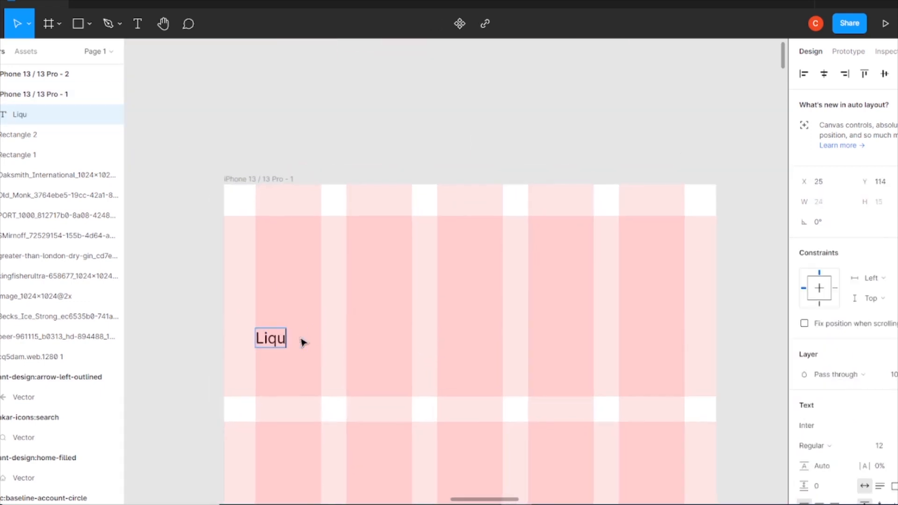
Set the LiquoBAR text's font to Futura-Bold
{"action": "left_click", "coordinate": [823, 425]}
{"action": "scroll", "coordinate": [871, 393], "scroll_direction": "down", "scroll_amount": 5}
{"action": "scroll", "coordinate": [865, 392], "scroll_direction": "up", "scroll_amount": 7}
{"action": "scroll", "coordinate": [852, 230], "scroll_direction": "up", "scroll_amount": 15}
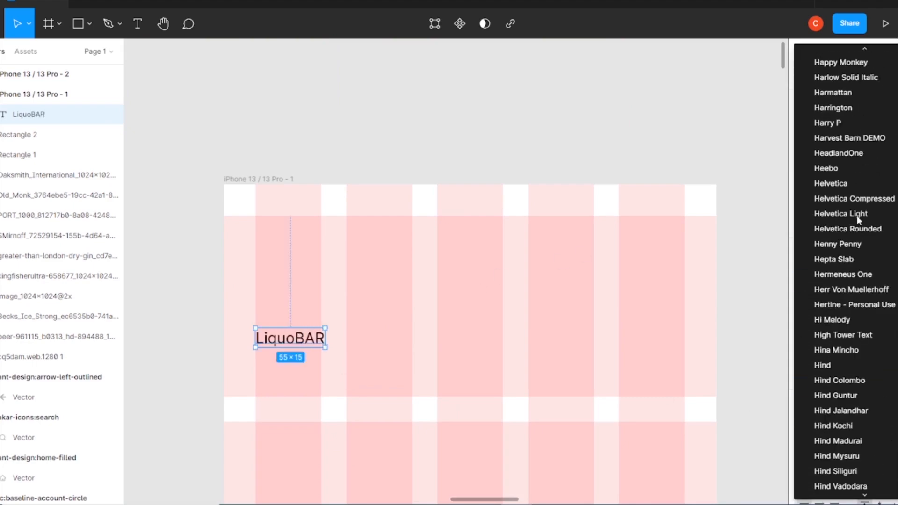
{"action": "scroll", "coordinate": [846, 206], "scroll_direction": "up", "scroll_amount": 10}
{"action": "left_click", "coordinate": [838, 199]}
{"action": "left_click", "coordinate": [823, 425]}
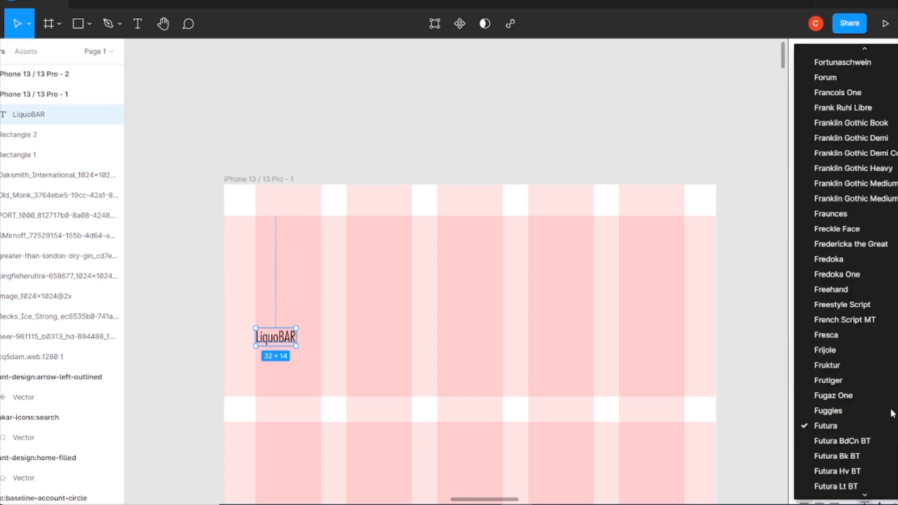
{"action": "scroll", "coordinate": [858, 449], "scroll_direction": "down", "scroll_amount": 4}
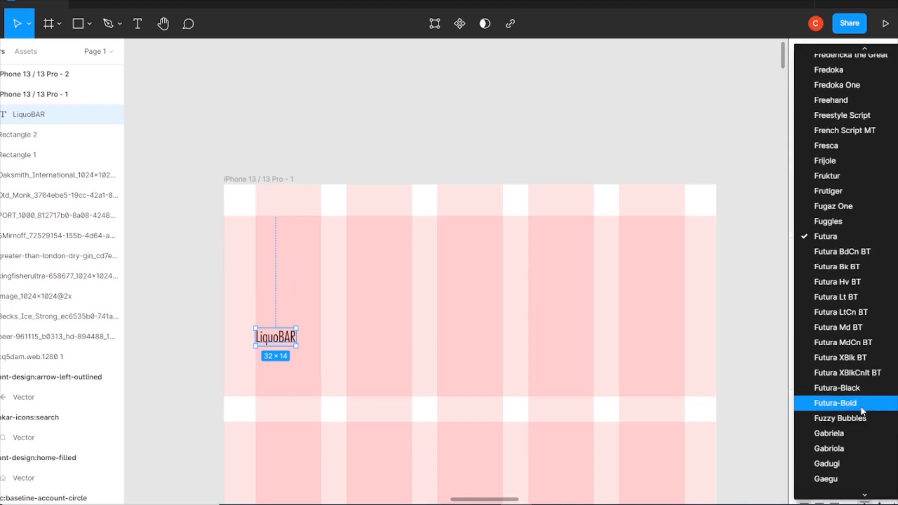
{"action": "left_click", "coordinate": [857, 403]}
Reposition the LiquoBAR title near the top-left of the frame and raise its font size to 24
{"action": "left_click_drag", "start_coordinate": [314, 346], "coordinate": [314, 232]}
{"action": "scroll", "coordinate": [847, 454], "scroll_direction": "down", "scroll_amount": 3}
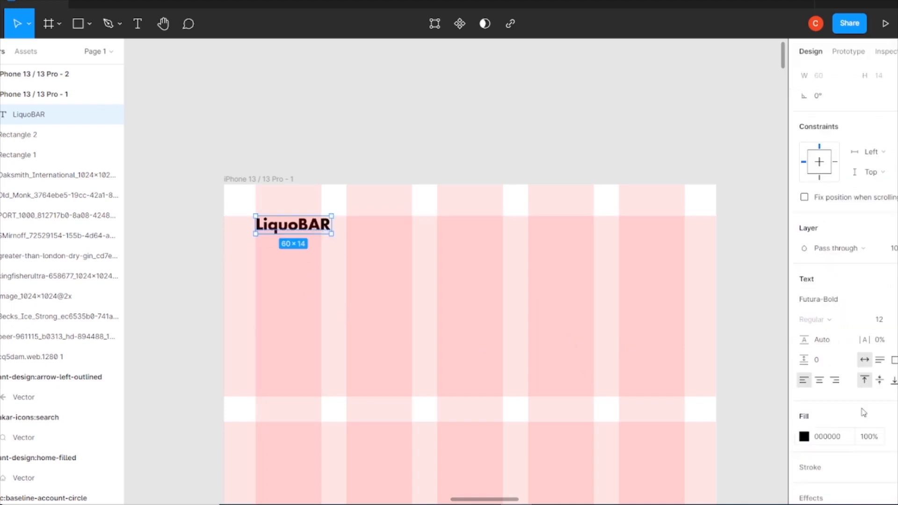
{"action": "key", "text": "Up"}
{"action": "key", "text": "Up"}
{"action": "key", "text": "Up"}
{"action": "key", "text": "Up"}
{"action": "key", "text": "Up"}
{"action": "key", "text": "Up"}
{"action": "key", "text": "Up"}
{"action": "key", "text": "Up"}
{"action": "left_click", "coordinate": [352, 236]}
{"action": "left_click_drag", "start_coordinate": [352, 235], "coordinate": [352, 287]}
{"action": "left_click", "coordinate": [886, 319]}
{"action": "key", "text": "Up"}
{"action": "key", "text": "Up"}
{"action": "key", "text": "Up"}
{"action": "key", "text": "Up"}
{"action": "left_click", "coordinate": [578, 285]}
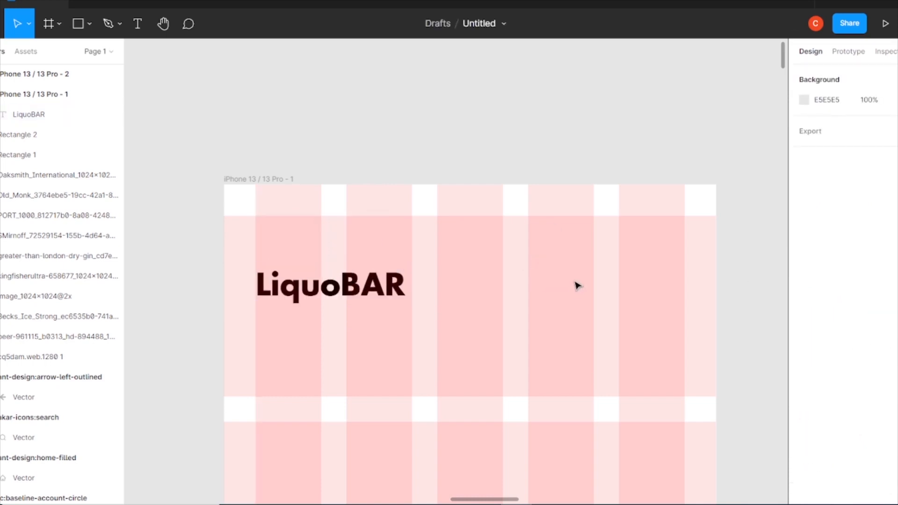
Set the LiquoBAR title's fill colour to ED0E34
{"action": "left_click", "coordinate": [365, 294]}
{"action": "left_click", "coordinate": [804, 364]}
{"action": "left_click", "coordinate": [697, 444]}
{"action": "left_click", "coordinate": [683, 444]}
{"action": "left_click", "coordinate": [698, 444]}
{"action": "key", "text": "Escape"}
{"action": "left_click", "coordinate": [804, 364]}
{"action": "left_click", "coordinate": [737, 355]}
{"action": "left_click", "coordinate": [784, 276]}
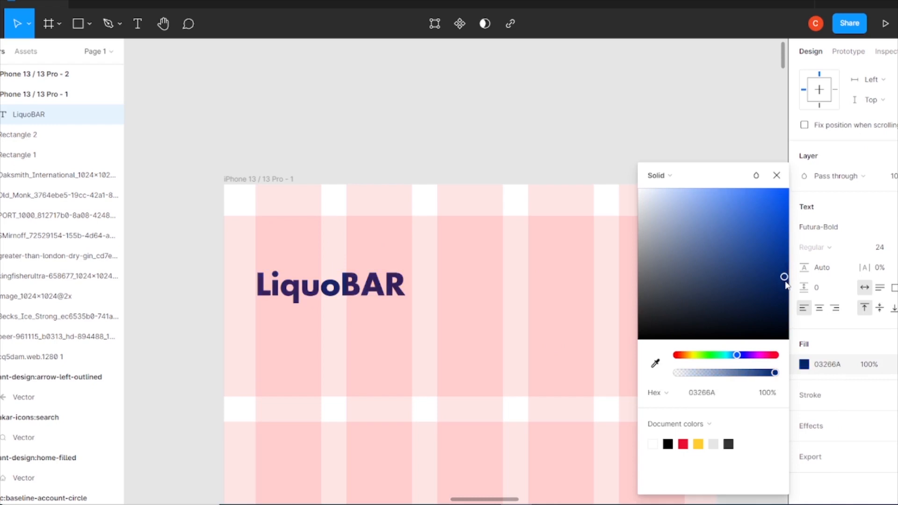
{"action": "left_click", "coordinate": [683, 443]}
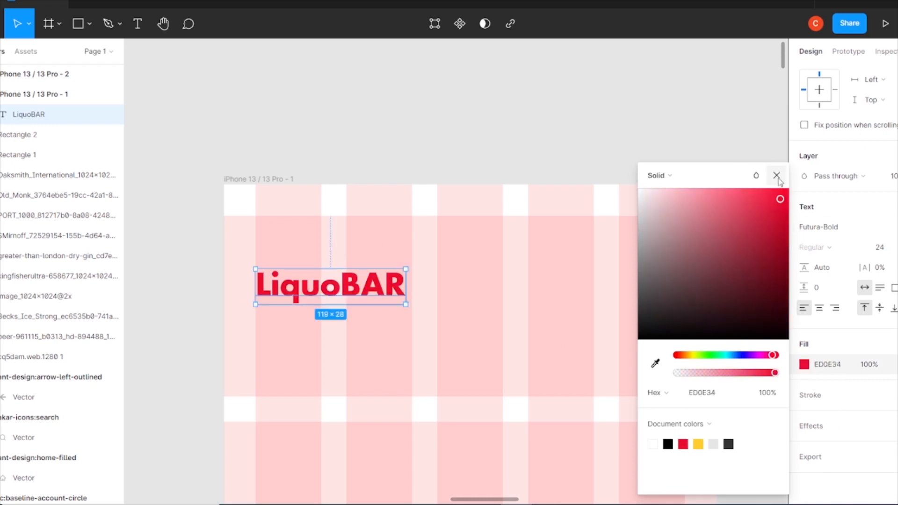
{"action": "left_click", "coordinate": [778, 180]}
Move the search icon into the first frame to the right of the LiquoBAR title
{"action": "left_click", "coordinate": [603, 283]}
{"action": "left_click_drag", "start_coordinate": [553, 309], "coordinate": [503, 70]}
{"action": "scroll", "coordinate": [527, 249], "scroll_direction": "down", "scroll_amount": 5}
{"action": "left_click_drag", "start_coordinate": [554, 477], "coordinate": [528, 220]}
{"action": "key", "text": "ctrl+minus"}
{"action": "key", "text": "ctrl+minus"}
{"action": "key", "text": "ctrl+plus"}
{"action": "left_click_drag", "start_coordinate": [412, 369], "coordinate": [527, 417]}
{"action": "left_click_drag", "start_coordinate": [476, 399], "coordinate": [380, 85]}
{"action": "left_click_drag", "start_coordinate": [450, 61], "coordinate": [449, 318]}
{"action": "key", "text": "ctrl+plus"}
{"action": "key", "text": "ctrl+plus"}
{"action": "scroll", "coordinate": [459, 315], "scroll_direction": "down", "scroll_amount": 3}
{"action": "key", "text": "Escape"}
{"action": "left_click_drag", "start_coordinate": [161, 412], "coordinate": [516, 279]}
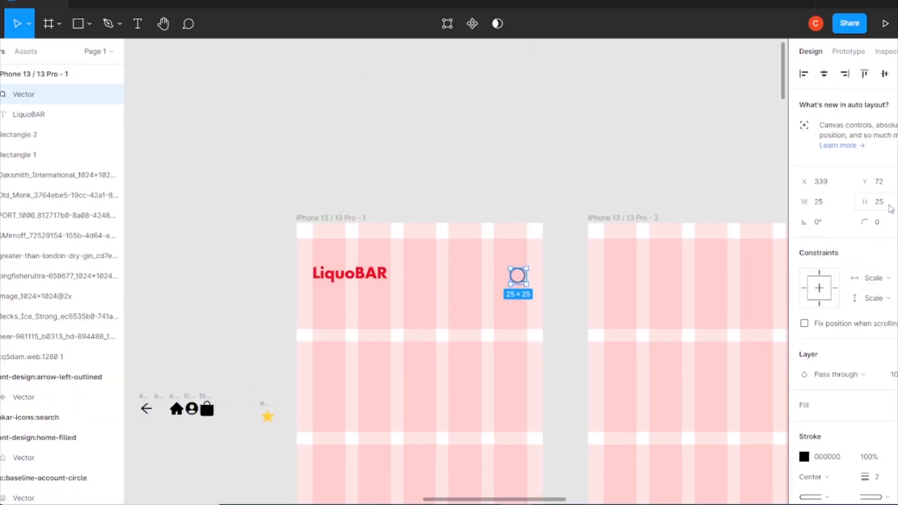
Align the search icon vertically with the LiquoBAR title
{"action": "left_click", "coordinate": [705, 248]}
{"action": "left_click", "coordinate": [519, 280]}
{"action": "left_click", "coordinate": [533, 286]}
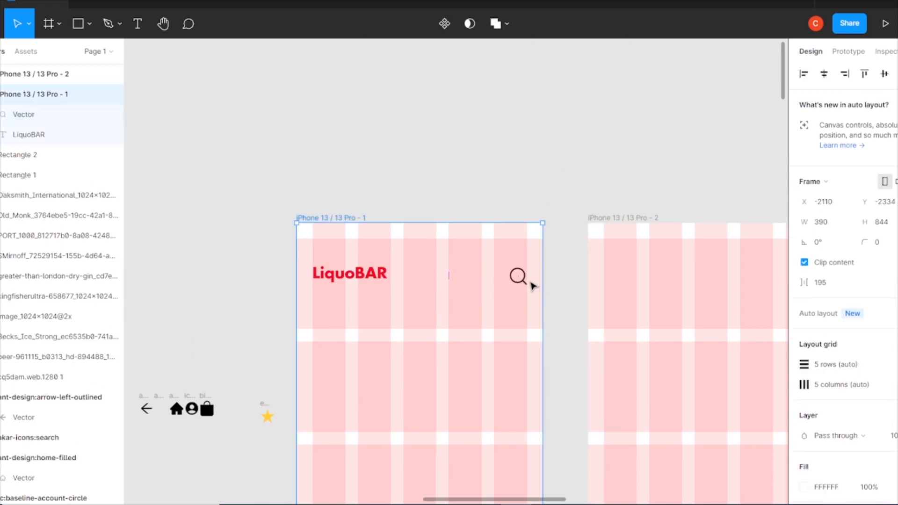
{"action": "left_click", "coordinate": [518, 281]}
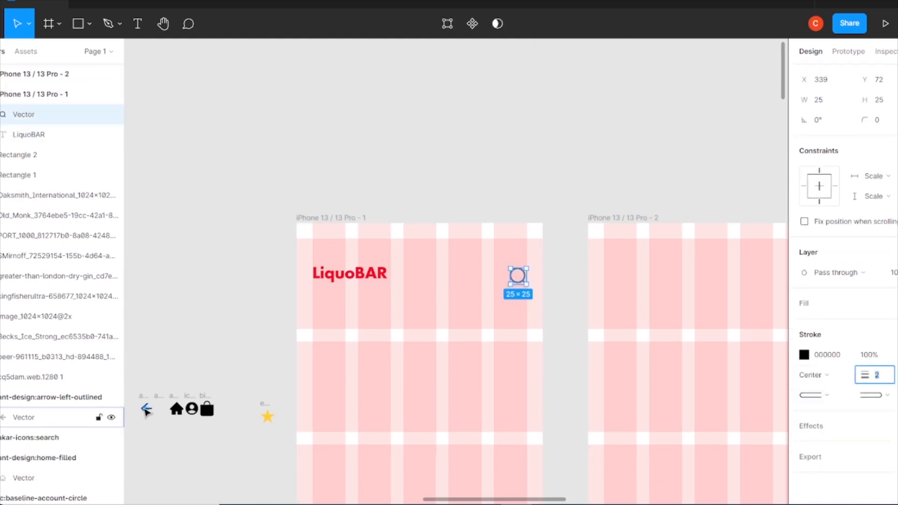
{"action": "left_click_drag", "start_coordinate": [112, 416], "coordinate": [112, 397]}
{"action": "left_click_drag", "start_coordinate": [518, 283], "coordinate": [523, 284]}
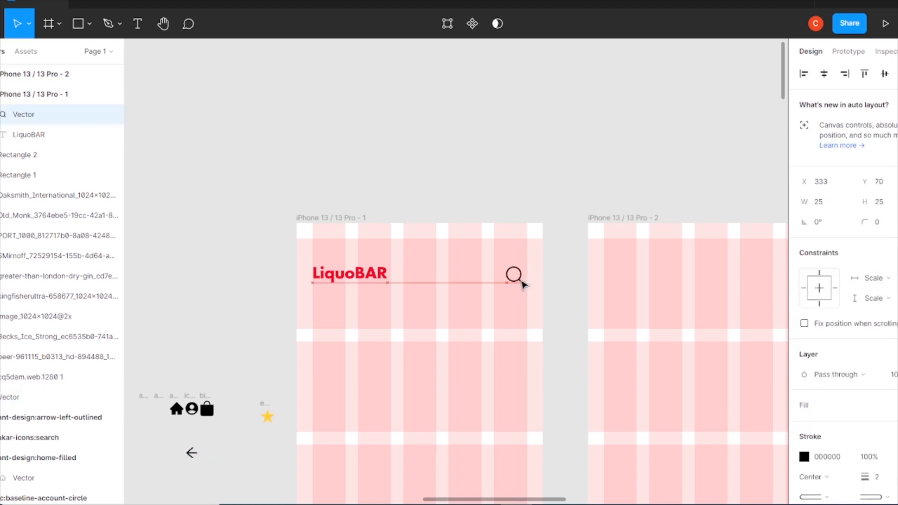
{"action": "left_click", "coordinate": [382, 276], "text": "shift"}
{"action": "left_click", "coordinate": [885, 74]}
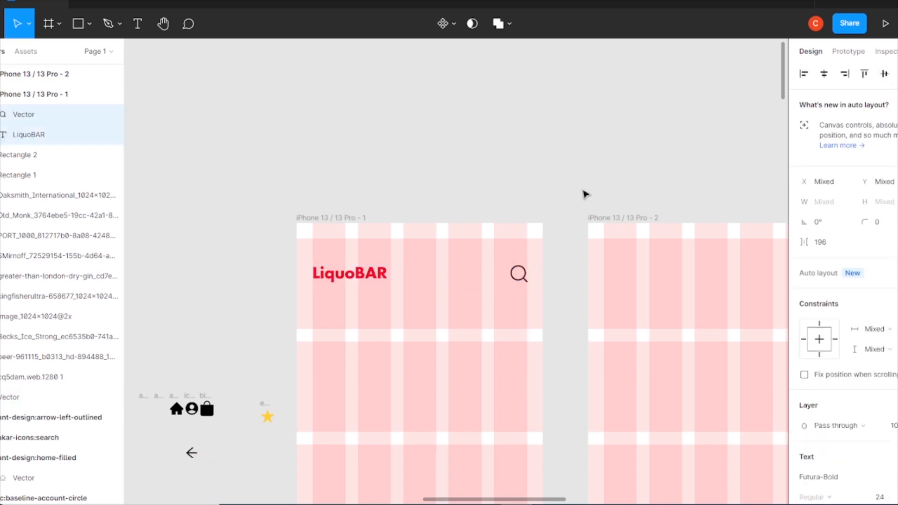
Draw a horizontal line across the frame between the margins just below the header
{"action": "left_click", "coordinate": [547, 211]}
{"action": "scroll", "coordinate": [535, 286], "scroll_direction": "down", "scroll_amount": 4}
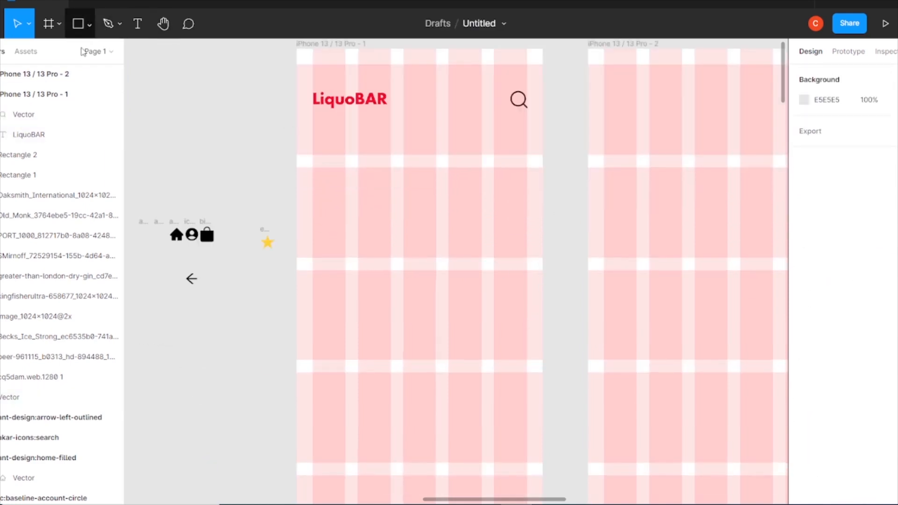
{"action": "left_click", "coordinate": [91, 24]}
{"action": "left_click", "coordinate": [74, 69]}
{"action": "left_click_drag", "start_coordinate": [312, 122], "coordinate": [527, 122]}
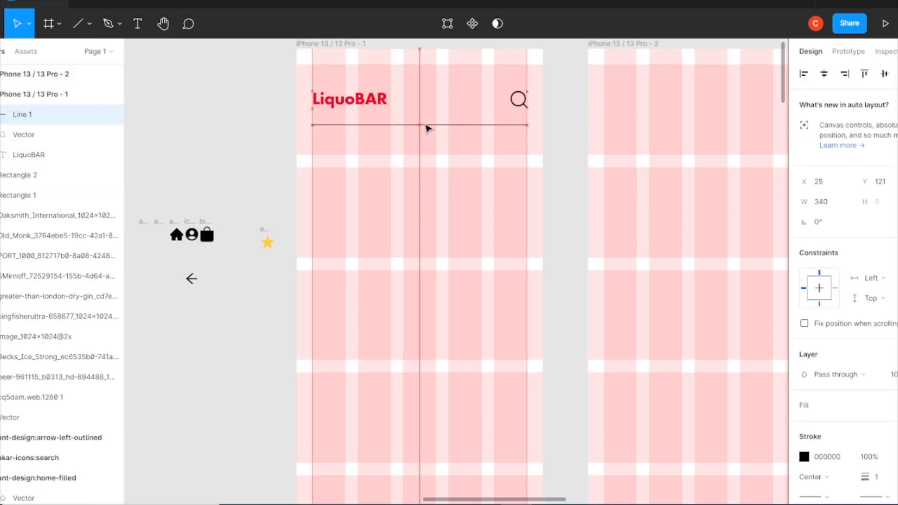
Set the line's stroke weight to 0.5
{"action": "left_click_drag", "start_coordinate": [425, 125], "coordinate": [425, 125]}
{"action": "scroll", "coordinate": [880, 481], "scroll_direction": "down", "scroll_amount": 1}
{"action": "left_click", "coordinate": [874, 490]}
{"action": "left_click", "coordinate": [556, 194]}
{"action": "left_click", "coordinate": [433, 126]}
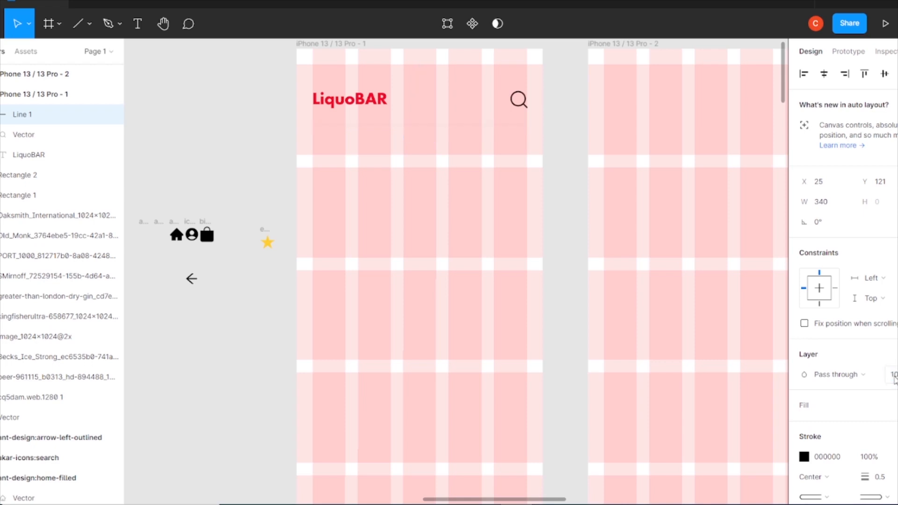
{"action": "left_click", "coordinate": [566, 220]}
Add an OUR COLLECTION text heading below the line
{"action": "left_click", "coordinate": [90, 24]}
{"action": "left_click", "coordinate": [138, 27]}
{"action": "left_click", "coordinate": [338, 176]}
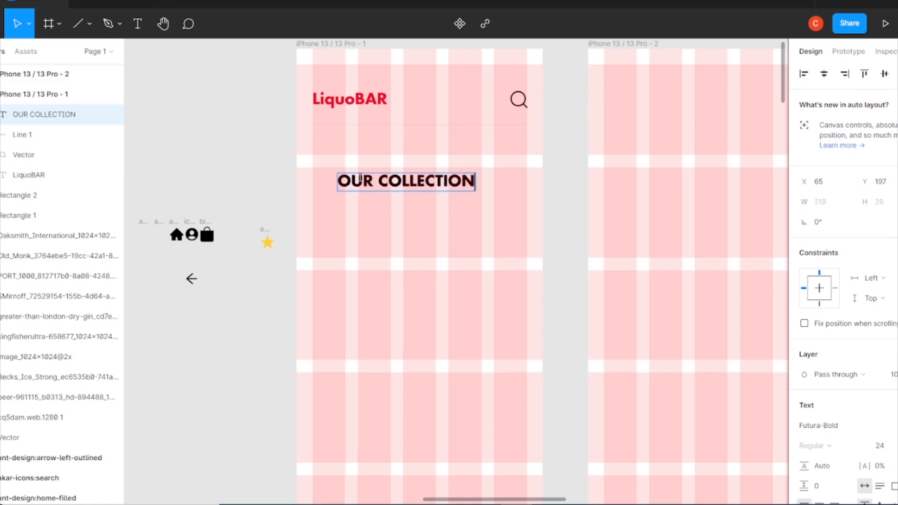
Change the OUR COLLECTIONS heading's font to Inter Semi Bold
{"action": "left_click", "coordinate": [853, 426]}
{"action": "type", "text": "Inter"}
{"action": "key", "text": "Return"}
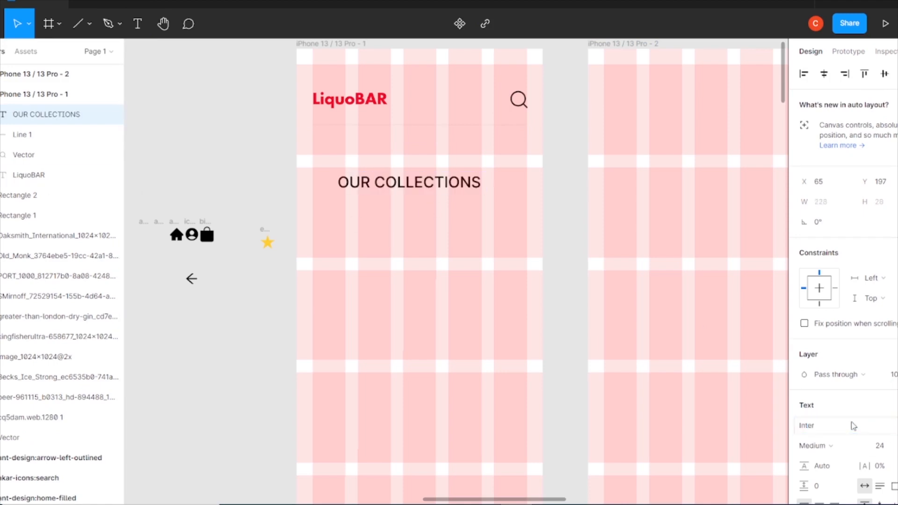
{"action": "left_click", "coordinate": [857, 446]}
{"action": "left_click", "coordinate": [849, 266]}
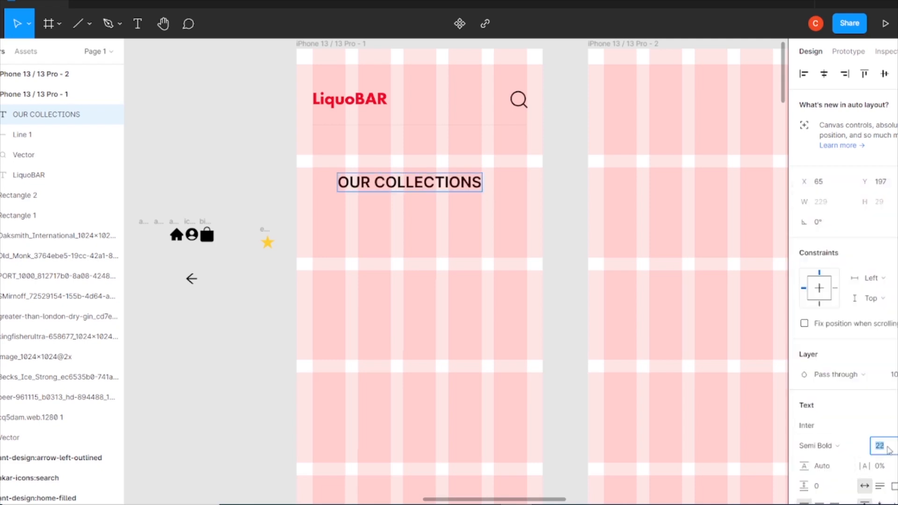
Move the heading under the line at the left margin and set its font size to 20
{"action": "left_click_drag", "start_coordinate": [440, 184], "coordinate": [415, 153]}
{"action": "left_click", "coordinate": [890, 445]}
{"action": "key", "text": "Down"}
{"action": "key", "text": "Down"}
{"action": "key", "text": "Down"}
{"action": "key", "text": "Down"}
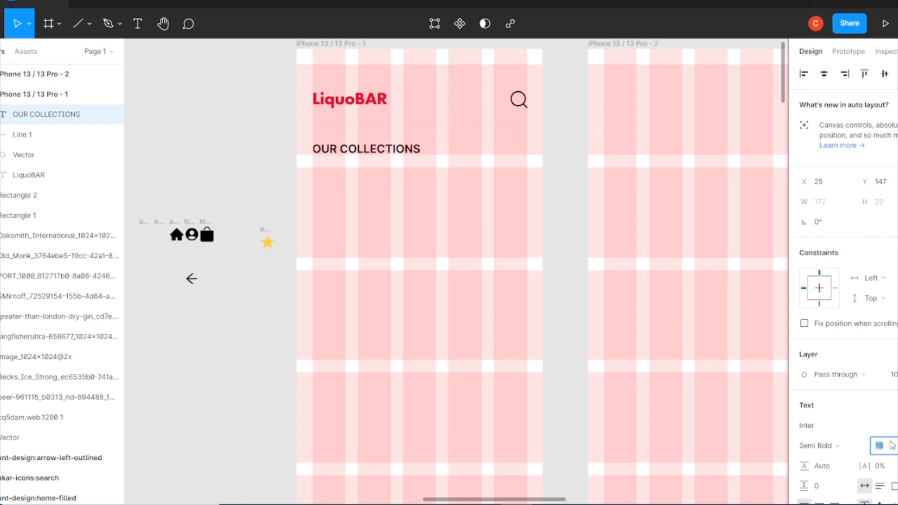
{"action": "scroll", "coordinate": [843, 428], "scroll_direction": "down", "scroll_amount": 4}
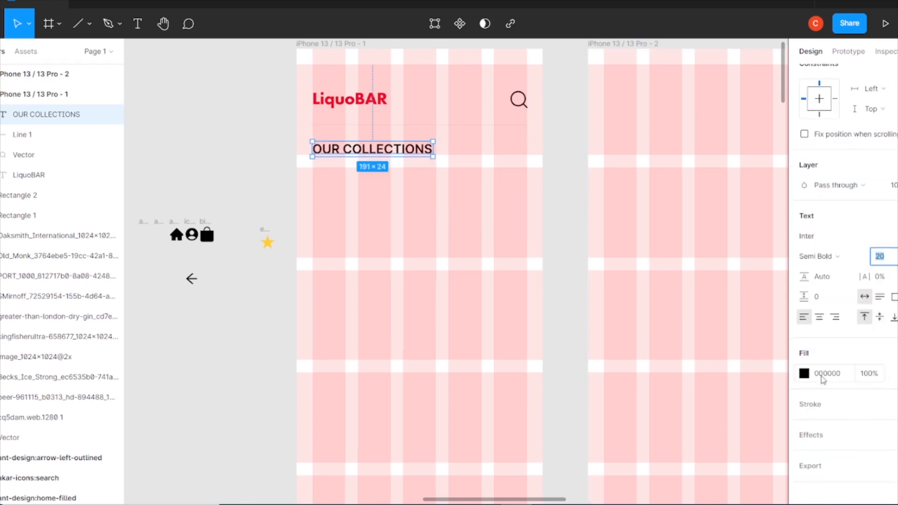
Draw a rectangle about 152 × 160 below the heading and duplicate it beside itself
{"action": "left_click", "coordinate": [241, 137]}
{"action": "left_click", "coordinate": [92, 27]}
{"action": "left_click", "coordinate": [94, 47]}
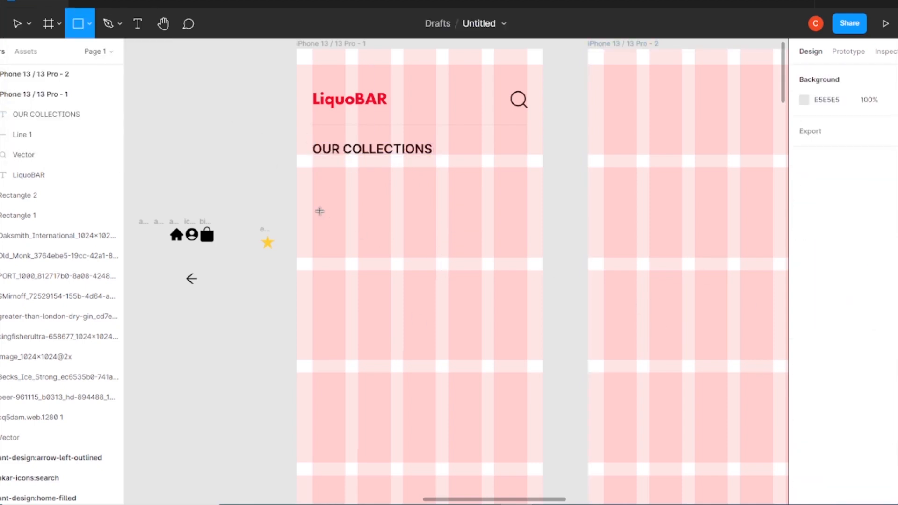
{"action": "left_click_drag", "start_coordinate": [311, 195], "coordinate": [408, 295]}
{"action": "left_click_drag", "start_coordinate": [368, 252], "coordinate": [367, 229]}
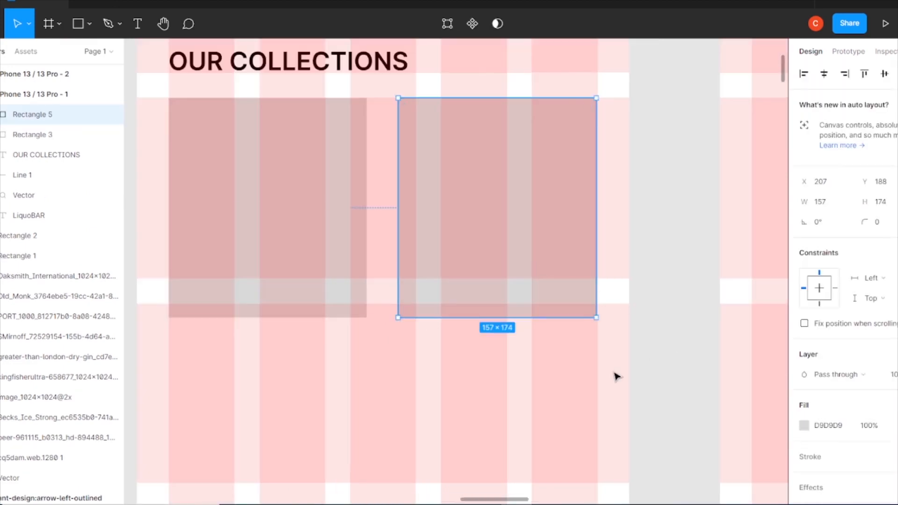
{"action": "key", "text": "Right"}
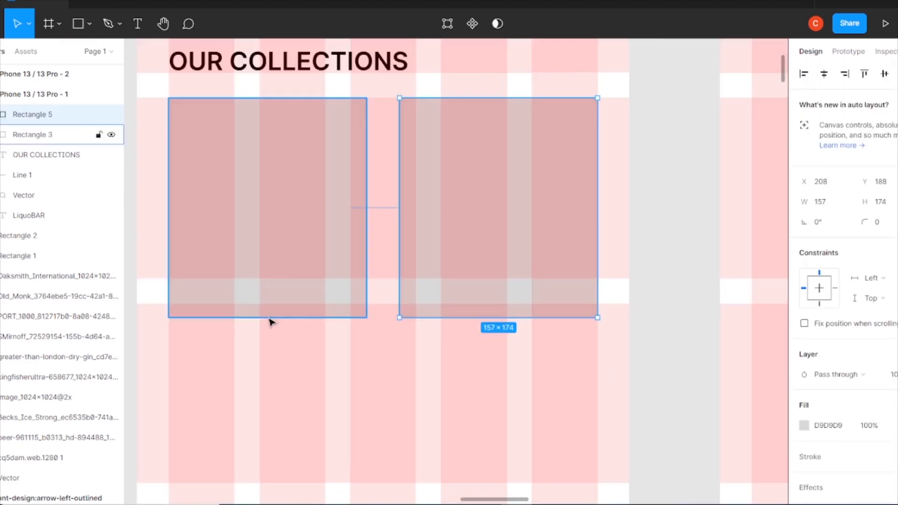
Duplicate the pair of rectangles into a second row below, forming a 2 × 2 card grid
{"action": "left_click", "coordinate": [536, 380]}
{"action": "key", "text": "ctrl+minus"}
{"action": "key", "text": "ctrl+minus"}
{"action": "left_click_drag", "start_coordinate": [387, 330], "coordinate": [390, 289]}
{"action": "left_click_drag", "start_coordinate": [477, 267], "coordinate": [456, 274]}
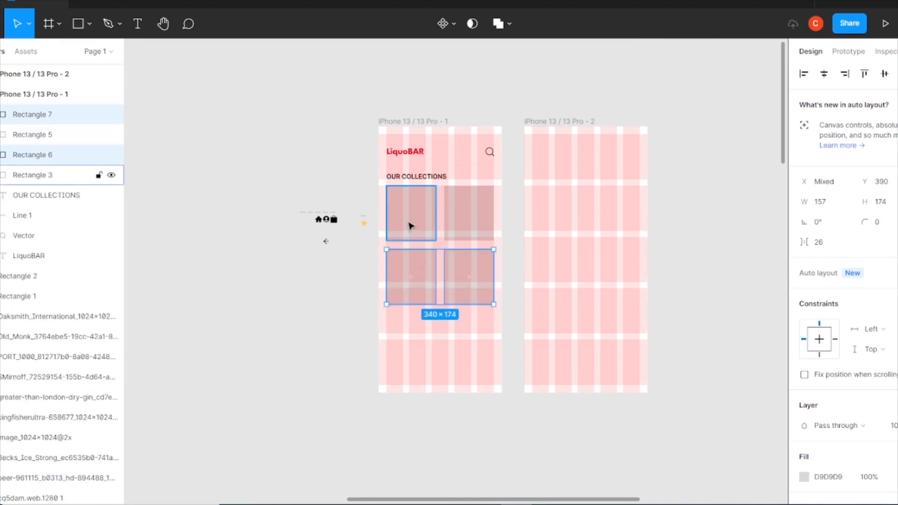
Duplicate a row of card rectangles to add a third row, forming a 2 × 3 card grid
{"action": "left_click", "coordinate": [411, 226]}
{"action": "left_click", "coordinate": [417, 251], "text": "shift"}
{"action": "left_click", "coordinate": [461, 264]}
{"action": "left_click_drag", "start_coordinate": [428, 274], "coordinate": [429, 275]}
{"action": "left_click_drag", "start_coordinate": [376, 239], "coordinate": [454, 260]}
{"action": "left_click_drag", "start_coordinate": [465, 203], "coordinate": [465, 206]}
{"action": "left_click_drag", "start_coordinate": [511, 274], "coordinate": [379, 279]}
{"action": "left_click_drag", "start_coordinate": [474, 279], "coordinate": [470, 342]}
{"action": "left_click", "coordinate": [421, 230]}
{"action": "left_click", "coordinate": [419, 273], "text": "shift"}
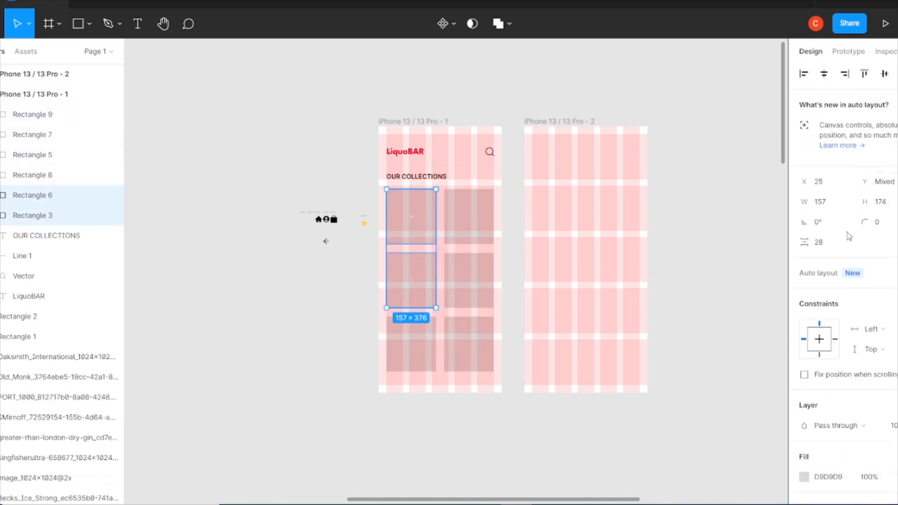
Set the vertical spacing between the stacked cards in each column to 32
{"action": "type", "text": "2"}
{"action": "key", "text": "Return"}
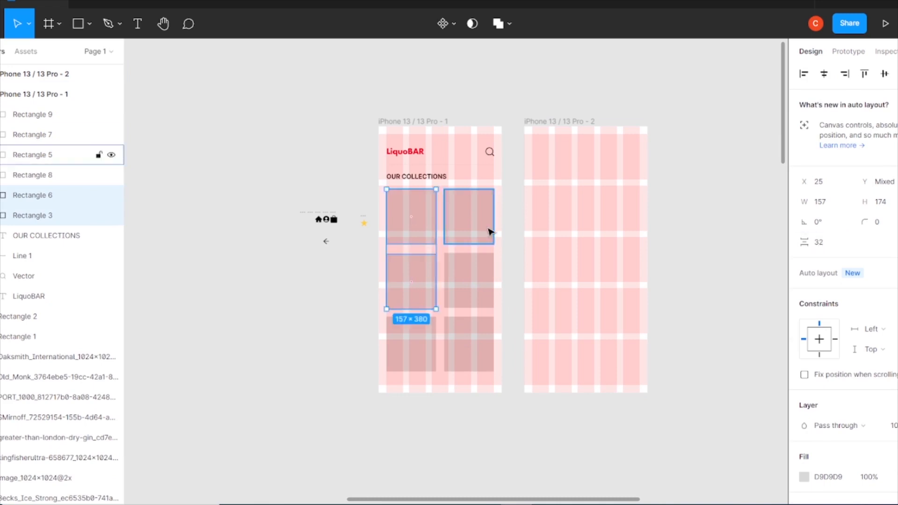
{"action": "left_click", "coordinate": [487, 229]}
{"action": "left_click", "coordinate": [472, 279], "text": "shift"}
{"action": "left_click", "coordinate": [830, 244]}
{"action": "type", "text": "32"}
{"action": "key", "text": "Return"}
{"action": "left_click", "coordinate": [419, 281]}
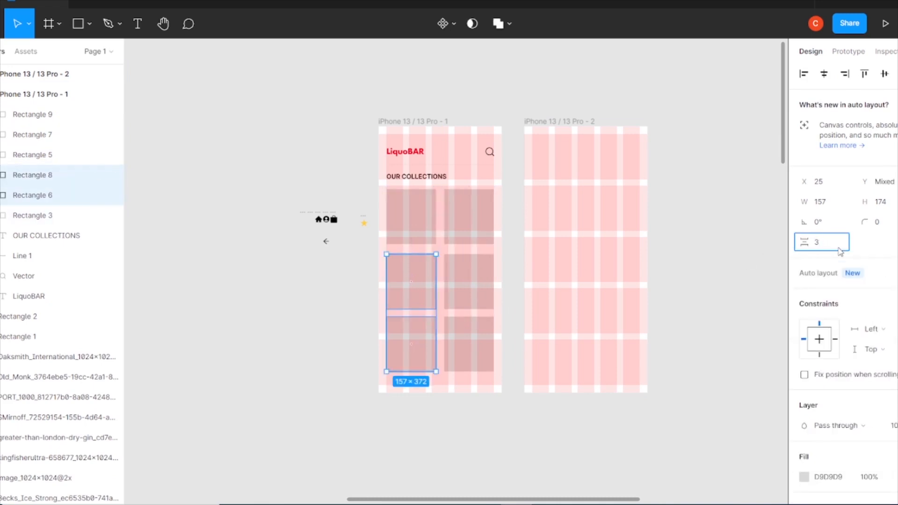
{"action": "left_click", "coordinate": [469, 302]}
{"action": "left_click", "coordinate": [469, 344], "text": "shift"}
{"action": "left_click", "coordinate": [835, 248]}
{"action": "left_click", "coordinate": [748, 289]}
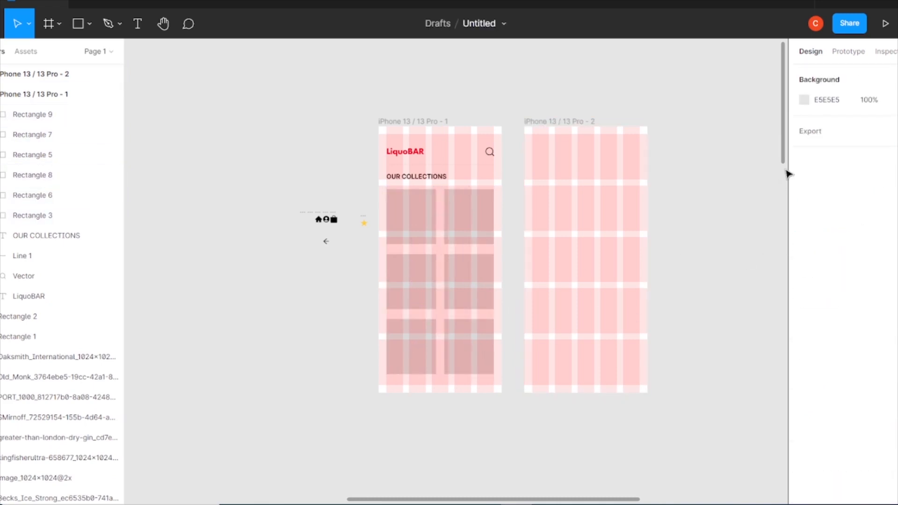
Select all six card rectangles and round their corners to 10
{"action": "left_click", "coordinate": [414, 222]}
{"action": "left_click", "coordinate": [463, 222], "text": "shift"}
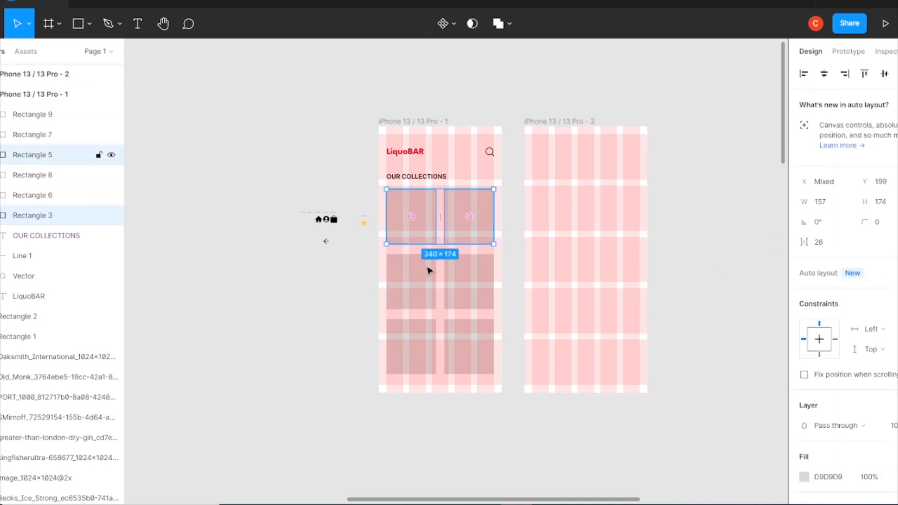
{"action": "left_click", "coordinate": [419, 276], "text": "shift"}
{"action": "left_click", "coordinate": [466, 285], "text": "shift"}
{"action": "left_click", "coordinate": [417, 346], "text": "shift"}
{"action": "left_click", "coordinate": [469, 362], "text": "shift"}
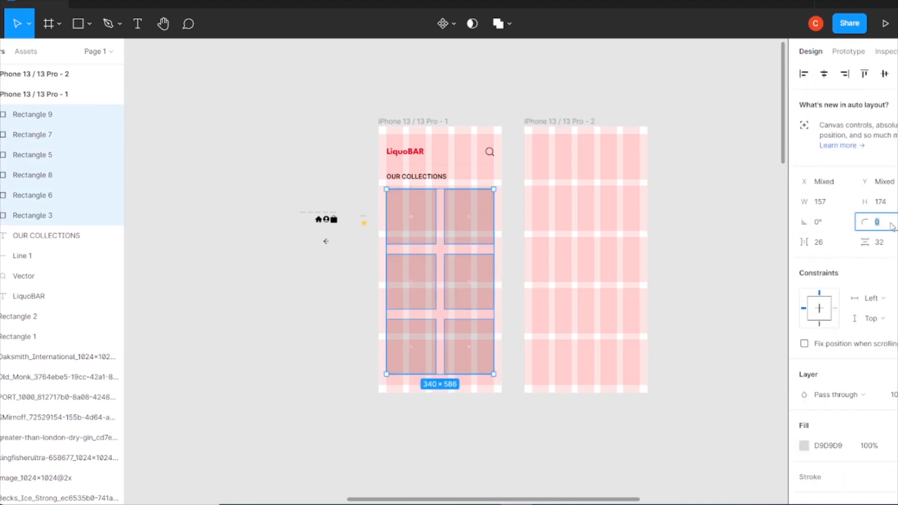
{"action": "type", "text": "6"}
{"action": "left_click", "coordinate": [769, 241]}
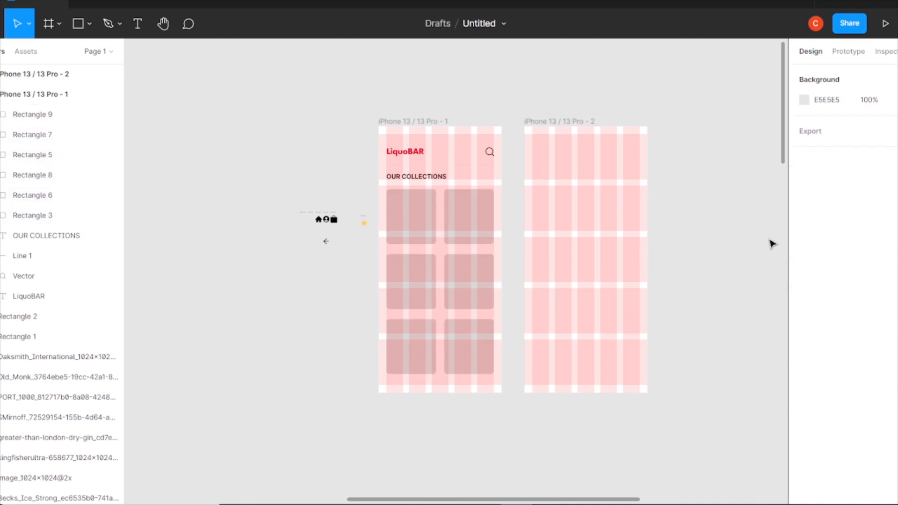
Arrange the imported bottle images in a row on the canvas near the phone frames
{"action": "key", "text": "ctrl+minus"}
{"action": "left_click_drag", "start_coordinate": [599, 276], "coordinate": [543, 114]}
{"action": "left_click_drag", "start_coordinate": [632, 285], "coordinate": [617, 154]}
{"action": "key", "text": "ctrl+minus"}
{"action": "left_click_drag", "start_coordinate": [308, 427], "coordinate": [541, 217]}
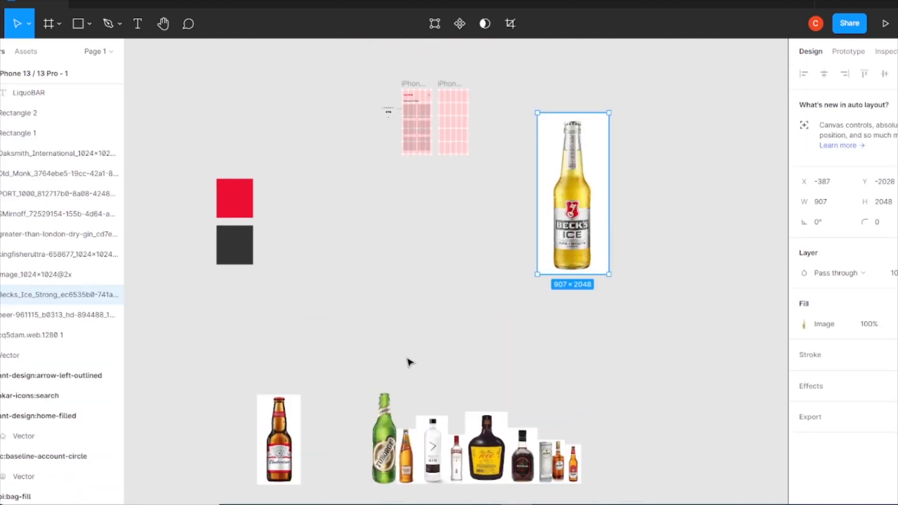
{"action": "key", "text": "ctrl+plus"}
{"action": "left_click_drag", "start_coordinate": [686, 424], "coordinate": [568, 121]}
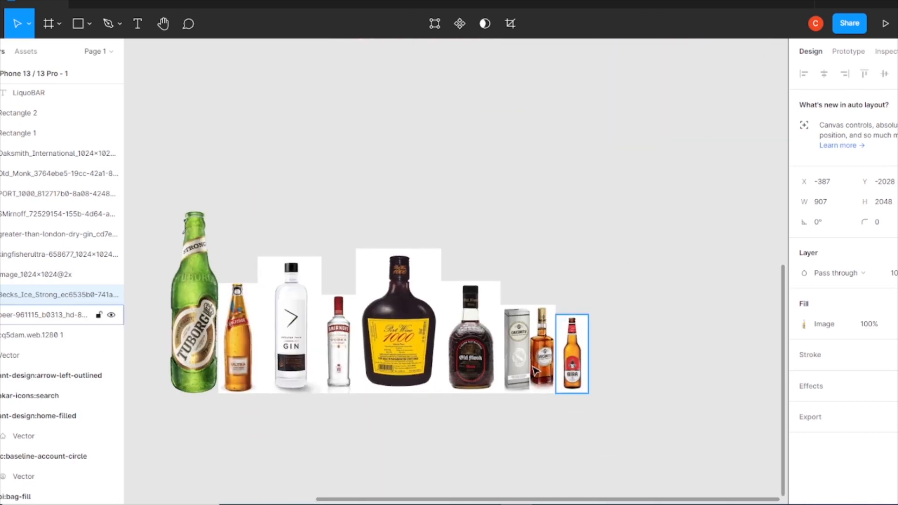
{"action": "left_click_drag", "start_coordinate": [527, 359], "coordinate": [517, 139]}
{"action": "left_click_drag", "start_coordinate": [463, 354], "coordinate": [604, 129]}
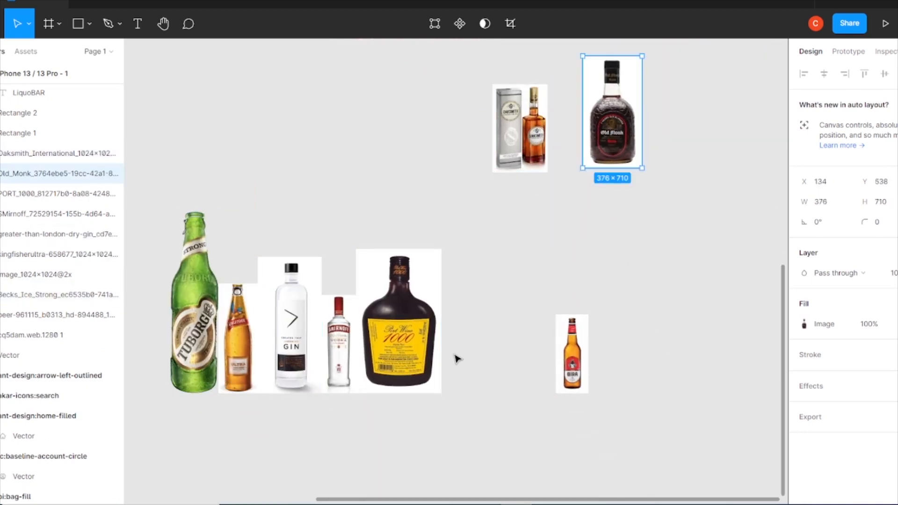
{"action": "left_click_drag", "start_coordinate": [379, 358], "coordinate": [399, 145]}
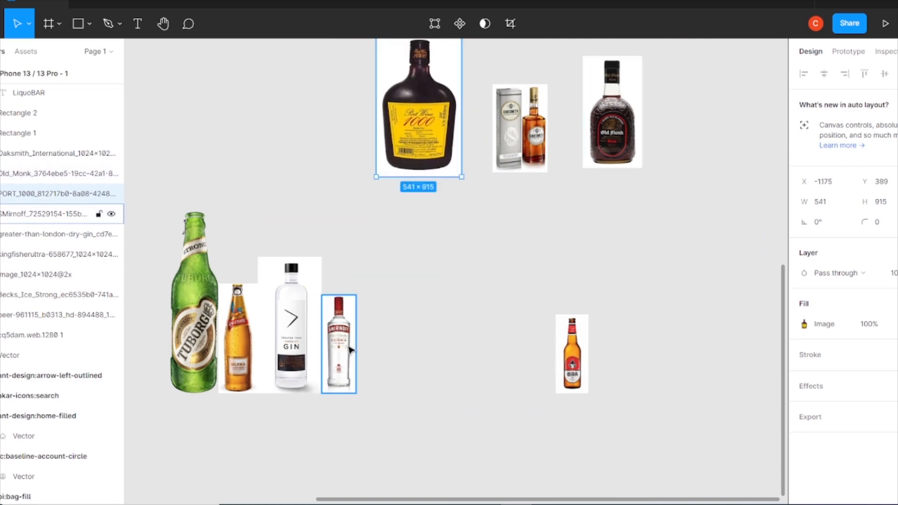
{"action": "scroll", "coordinate": [468, 290], "scroll_direction": "up", "scroll_amount": 2}
{"action": "scroll", "coordinate": [542, 297], "scroll_direction": "left", "scroll_amount": 2}
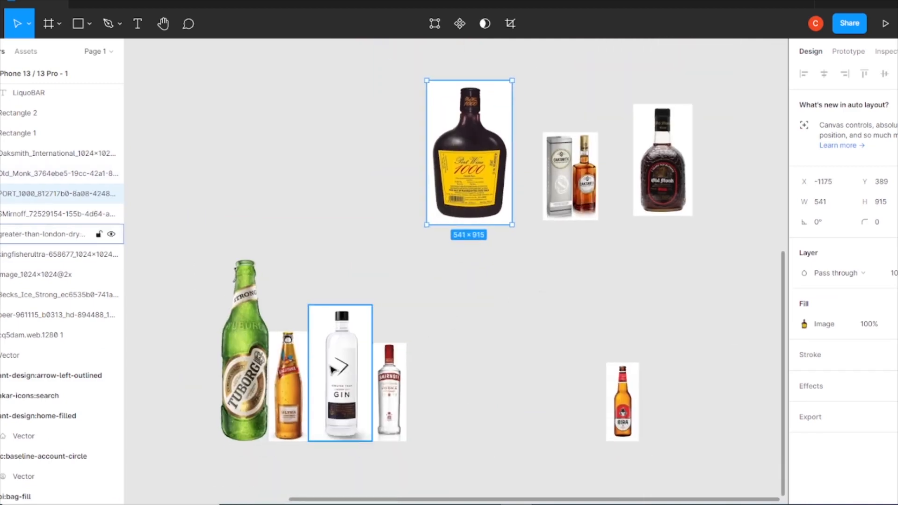
{"action": "left_click_drag", "start_coordinate": [340, 375], "coordinate": [340, 143]}
{"action": "left_click_drag", "start_coordinate": [390, 422], "coordinate": [252, 162]}
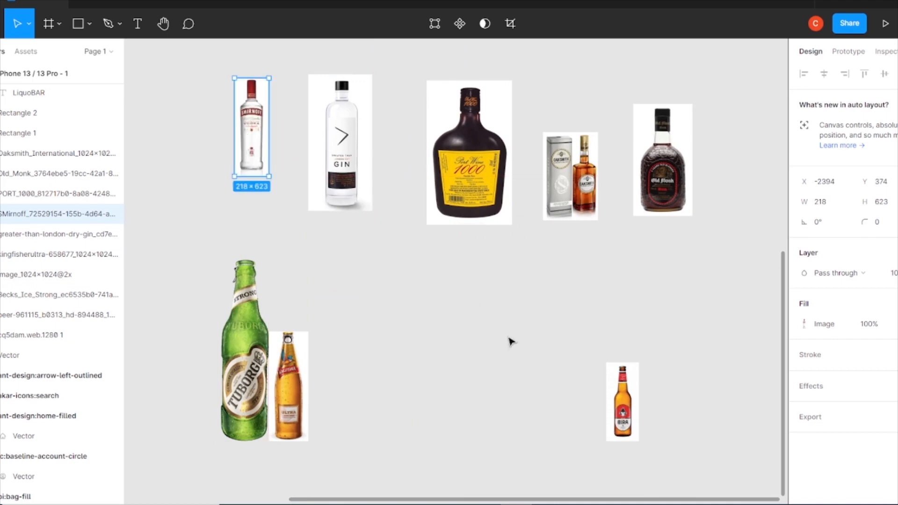
Move the Becks Ice bottle image over the first collection card and scale it down
{"action": "scroll", "coordinate": [507, 341], "scroll_direction": "up", "scroll_amount": 7}
{"action": "scroll", "coordinate": [507, 340], "scroll_direction": "right", "scroll_amount": 2}
{"action": "left_click_drag", "start_coordinate": [681, 407], "coordinate": [191, 474]}
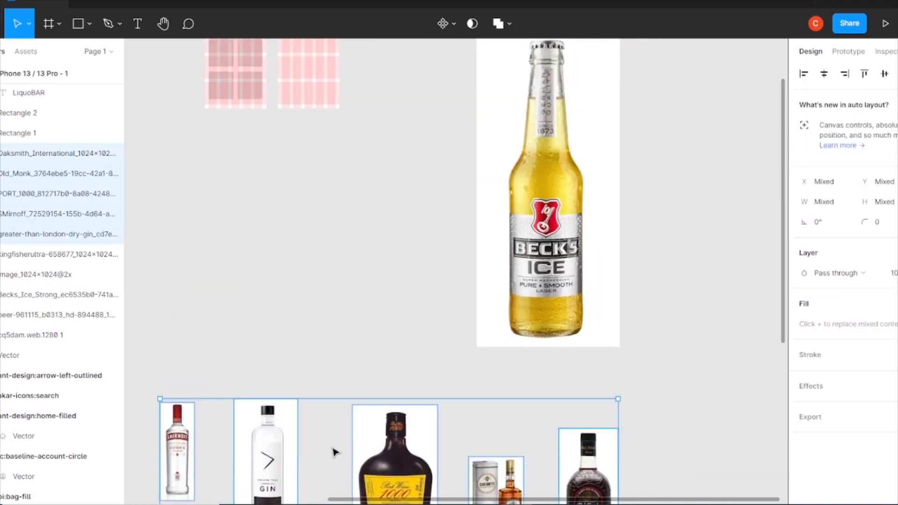
{"action": "left_click_drag", "start_coordinate": [381, 442], "coordinate": [331, 199]}
{"action": "left_click_drag", "start_coordinate": [331, 169], "coordinate": [390, 403]}
{"action": "left_click_drag", "start_coordinate": [640, 360], "coordinate": [496, 256]}
{"action": "key", "text": "ctrl+plus"}
{"action": "left_click_drag", "start_coordinate": [563, 277], "coordinate": [697, 348]}
{"action": "left_click_drag", "start_coordinate": [747, 105], "coordinate": [628, 418]}
{"action": "left_click_drag", "start_coordinate": [608, 420], "coordinate": [382, 318]}
{"action": "key", "text": "ctrl+plus"}
{"action": "left_click_drag", "start_coordinate": [265, 383], "coordinate": [307, 421]}
Use the first card rectangle as a mask for the Becks Ice image
{"action": "left_click", "coordinate": [237, 319]}
{"action": "left_click", "coordinate": [885, 456]}
{"action": "left_click", "coordinate": [225, 335], "text": "shift"}
{"action": "right_click", "coordinate": [258, 342]}
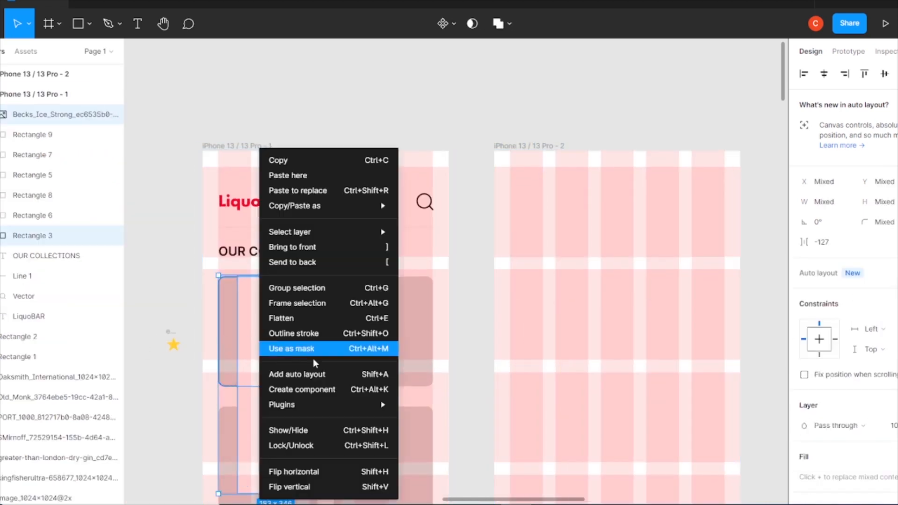
{"action": "left_click", "coordinate": [319, 354]}
{"action": "left_click", "coordinate": [320, 356]}
Resize the Becks Ice bottle inside the mask to about 75 × 169
{"action": "left_click_drag", "start_coordinate": [332, 489], "coordinate": [284, 384]}
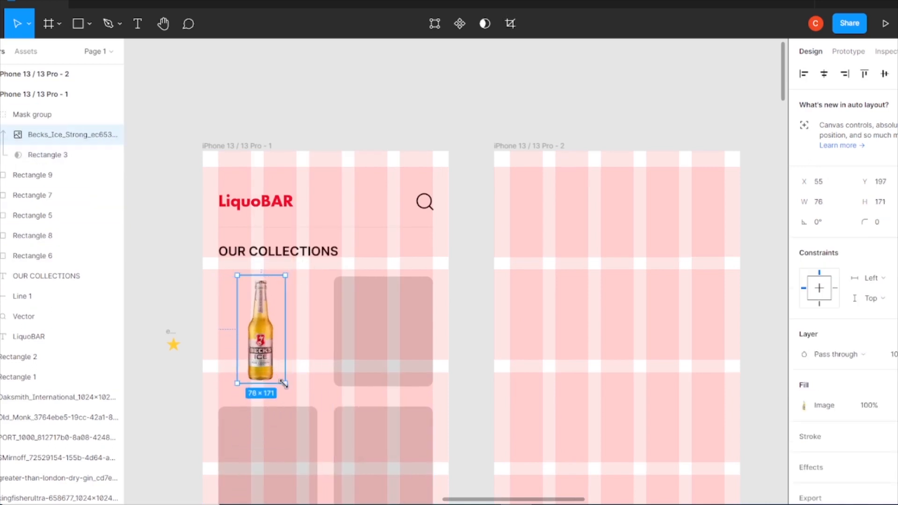
{"action": "left_click_drag", "start_coordinate": [284, 274], "coordinate": [284, 277]}
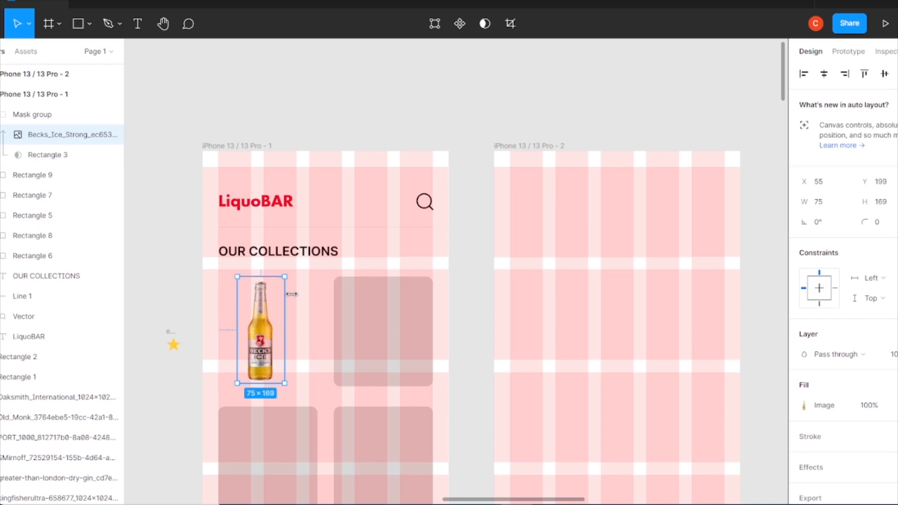
{"action": "left_click", "coordinate": [298, 296], "text": "shift"}
{"action": "left_click", "coordinate": [824, 73]}
{"action": "left_click", "coordinate": [481, 253]}
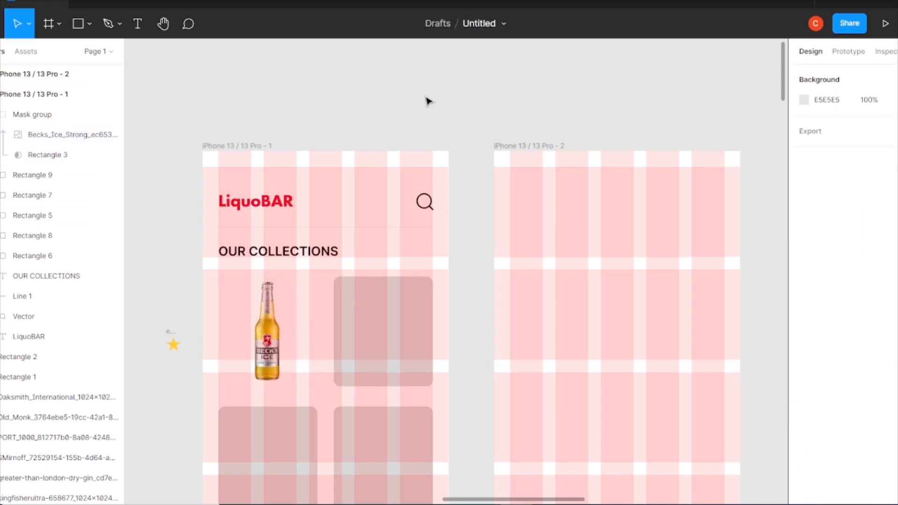
Remove the stroke from the Becks Ice mask group
{"action": "left_click", "coordinate": [300, 325]}
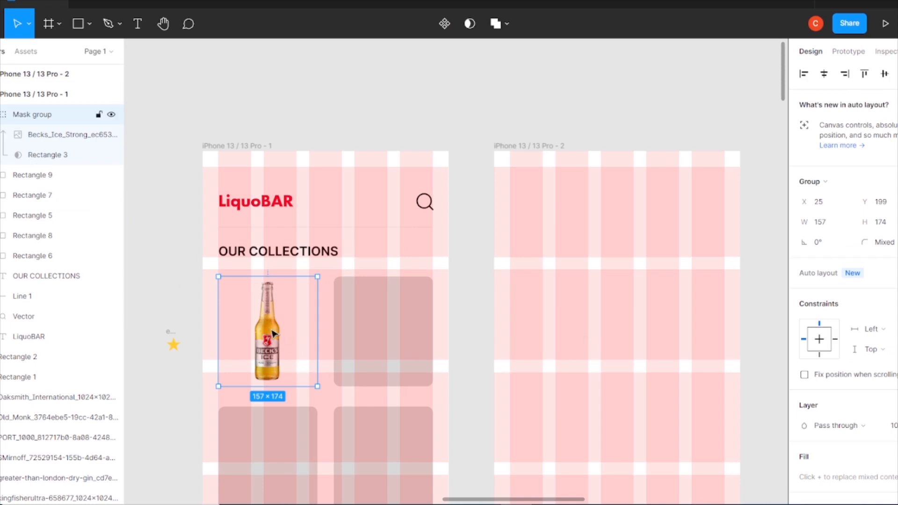
{"action": "scroll", "coordinate": [852, 427], "scroll_direction": "down", "scroll_amount": 3}
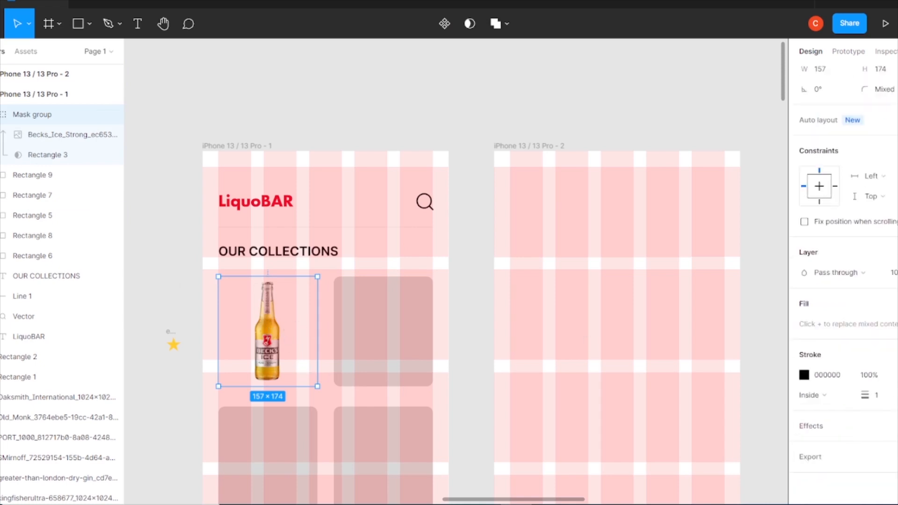
{"action": "left_click", "coordinate": [896, 375]}
{"action": "left_click", "coordinate": [896, 396]}
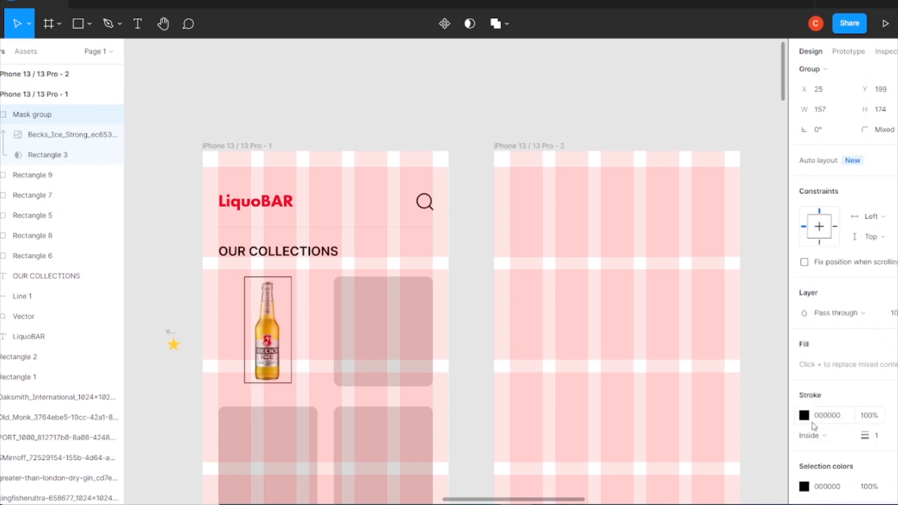
Duplicate the neighbouring card onto the first card's position and send the copy behind the mask group
{"action": "left_click", "coordinate": [395, 324]}
{"action": "left_click_drag", "start_coordinate": [395, 325], "coordinate": [305, 326]}
{"action": "right_click", "coordinate": [304, 326]}
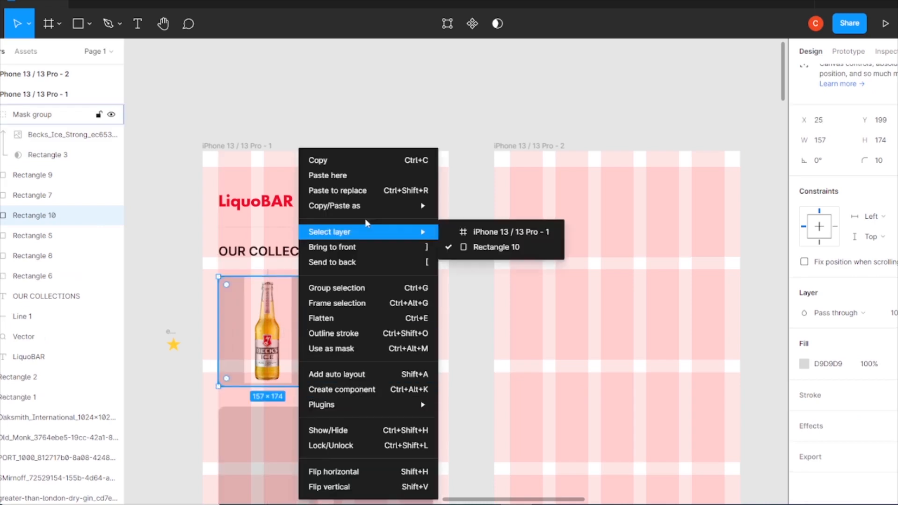
{"action": "left_click", "coordinate": [333, 260]}
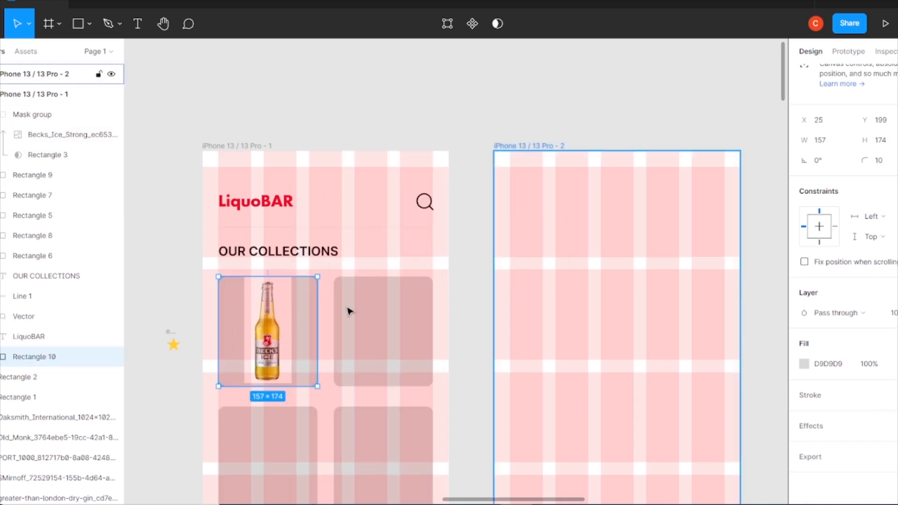
Fill the backing rectangle white and give it a stroke
{"action": "left_click", "coordinate": [805, 364]}
{"action": "mouse_move", "coordinate": [640, 213]}
{"action": "left_mouse_down"}
{"action": "mouse_move", "coordinate": [633, 289]}
{"action": "mouse_move", "coordinate": [637, 188]}
{"action": "left_mouse_up"}
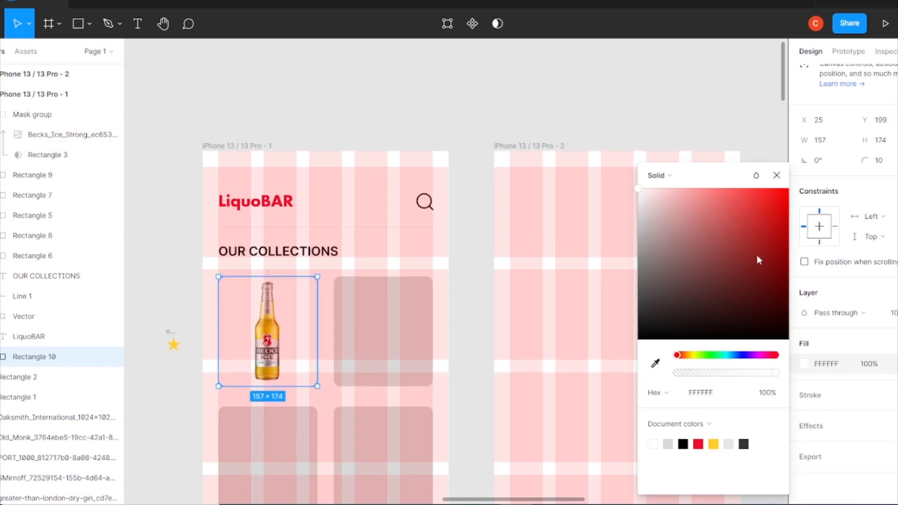
{"action": "left_click", "coordinate": [777, 176]}
{"action": "left_click", "coordinate": [891, 395]}
{"action": "double_click", "coordinate": [276, 329]}
{"action": "left_click_drag", "start_coordinate": [291, 277], "coordinate": [290, 281]}
{"action": "left_click", "coordinate": [315, 332], "text": "shift"}
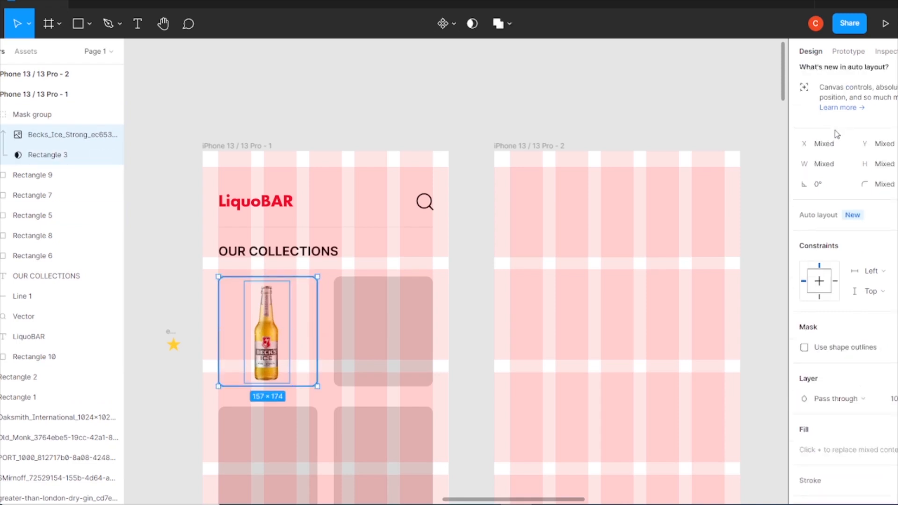
{"action": "left_click", "coordinate": [325, 425]}
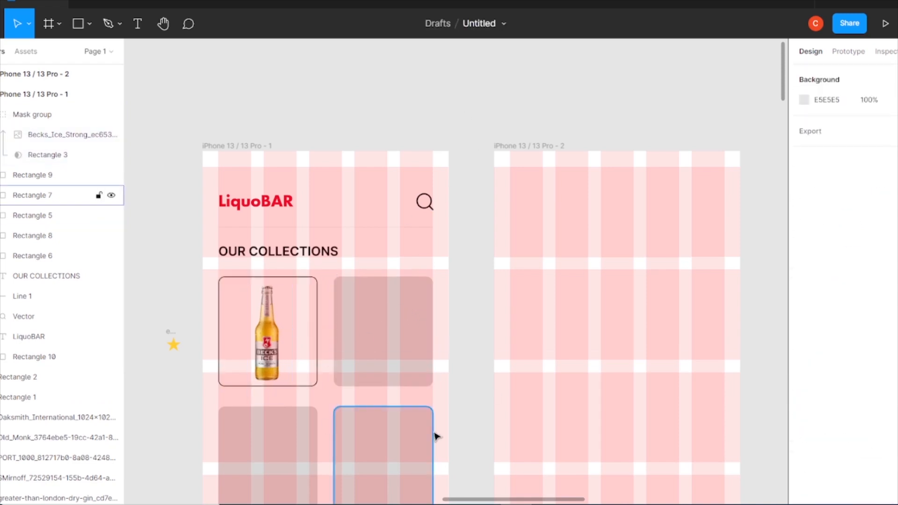
Copy the second card rectangle and paste a duplicate of it in place
{"action": "scroll", "coordinate": [439, 401], "scroll_direction": "down", "scroll_amount": 3}
{"action": "right_click", "coordinate": [372, 263]}
{"action": "left_click", "coordinate": [395, 164]}
{"action": "right_click", "coordinate": [373, 258]}
{"action": "left_click", "coordinate": [398, 180]}
{"action": "key", "text": "ctrl+v"}
{"action": "left_click_drag", "start_coordinate": [449, 241], "coordinate": [388, 265]}
{"action": "left_click", "coordinate": [385, 267]}
{"action": "left_click", "coordinate": [807, 427]}
{"action": "left_click", "coordinate": [776, 177]}
{"action": "key", "text": "ctrl+plus"}
{"action": "key", "text": "ctrl+plus"}
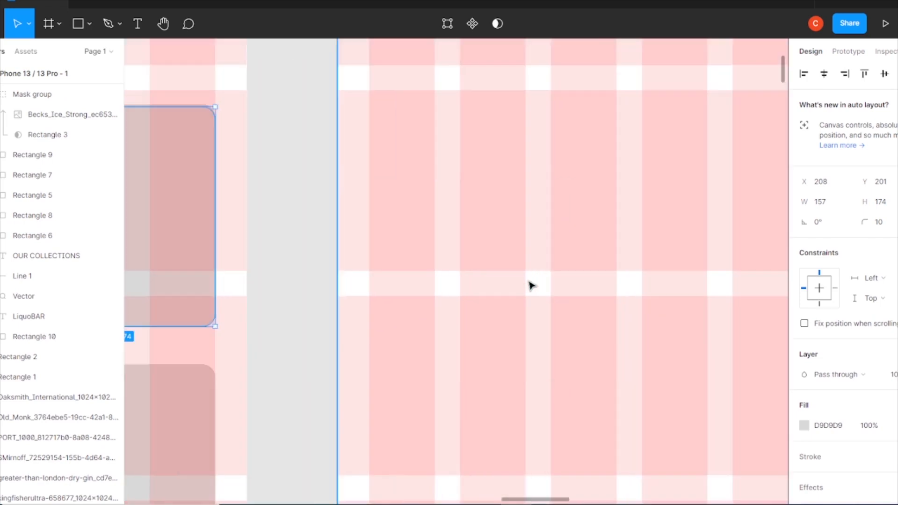
Move the Oaksmith bottle image over the second card and scale it to fit
{"action": "left_click_drag", "start_coordinate": [167, 208], "coordinate": [477, 299]}
{"action": "left_click_drag", "start_coordinate": [419, 284], "coordinate": [419, 281]}
{"action": "key", "text": "ctrl+minus"}
{"action": "key", "text": "ctrl+minus"}
{"action": "key", "text": "ctrl+minus"}
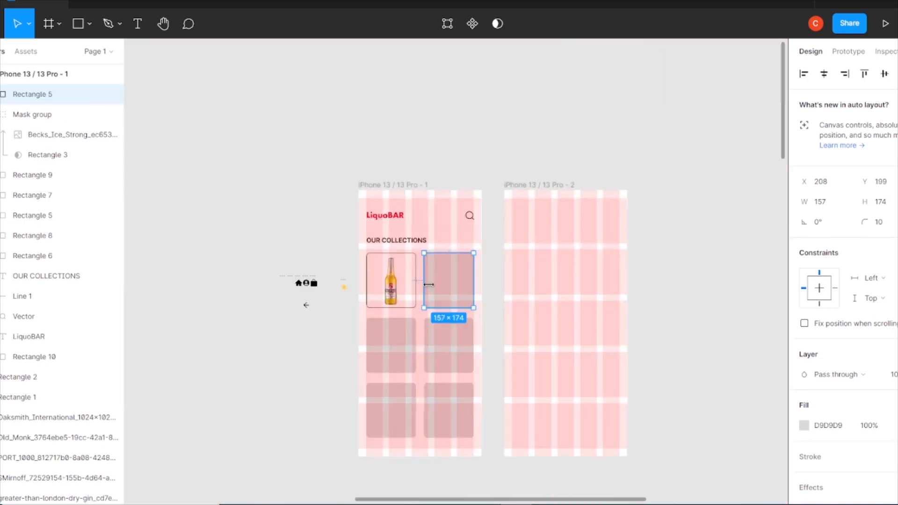
{"action": "left_click_drag", "start_coordinate": [532, 471], "coordinate": [502, 363]}
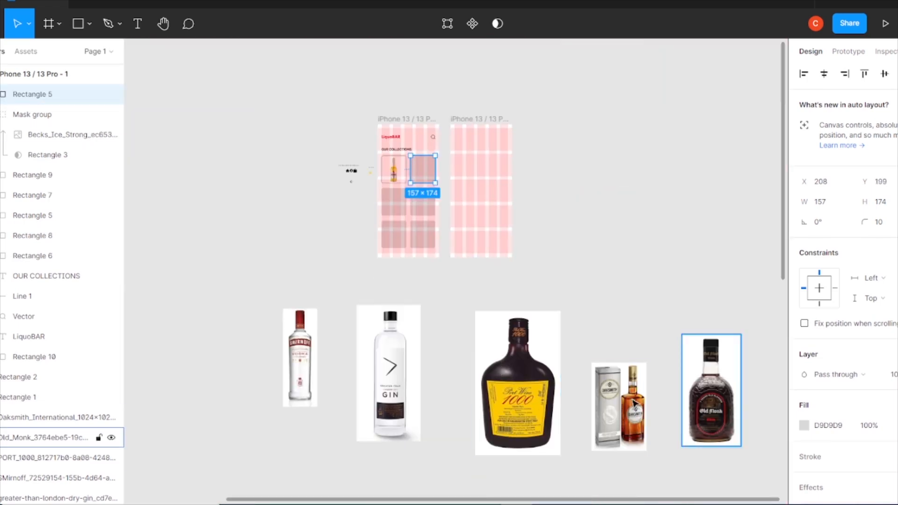
{"action": "left_click_drag", "start_coordinate": [631, 438], "coordinate": [491, 227]}
{"action": "key", "text": "ctrl+plus"}
{"action": "key", "text": "ctrl+plus"}
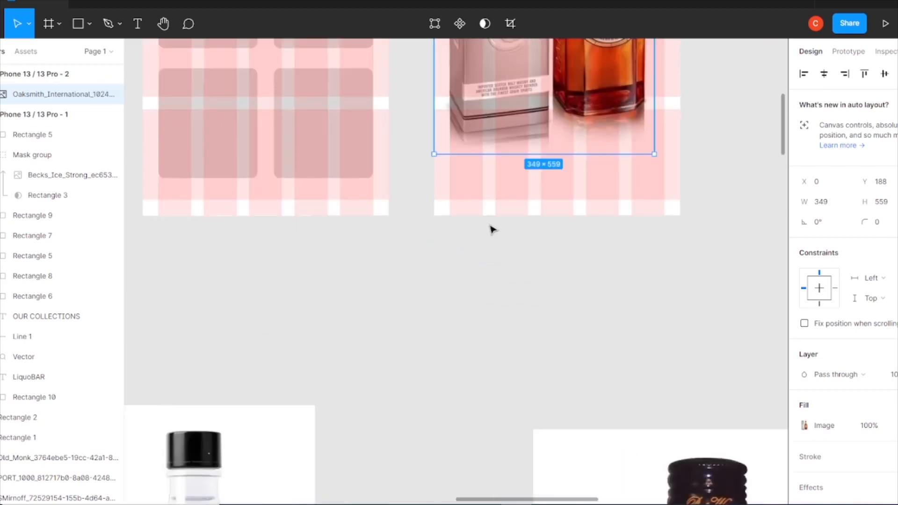
{"action": "left_click_drag", "start_coordinate": [377, 98], "coordinate": [371, 335]}
{"action": "left_click_drag", "start_coordinate": [590, 276], "coordinate": [375, 268]}
{"action": "left_click_drag", "start_coordinate": [234, 192], "coordinate": [321, 331]}
{"action": "left_click_drag", "start_coordinate": [369, 393], "coordinate": [332, 279]}
Mask the Oaksmith image with the duplicated card rectangle and reposition the image inside it
{"action": "left_click", "coordinate": [345, 202], "text": "shift"}
{"action": "right_click", "coordinate": [345, 203]}
{"action": "left_click", "coordinate": [381, 349]}
{"action": "left_click_drag", "start_coordinate": [336, 247], "coordinate": [340, 216]}
{"action": "left_click_drag", "start_coordinate": [285, 397], "coordinate": [351, 241]}
Set the Oaksmith mask rectangle's fill to white
{"action": "left_click", "coordinate": [394, 246]}
{"action": "left_click", "coordinate": [804, 456]}
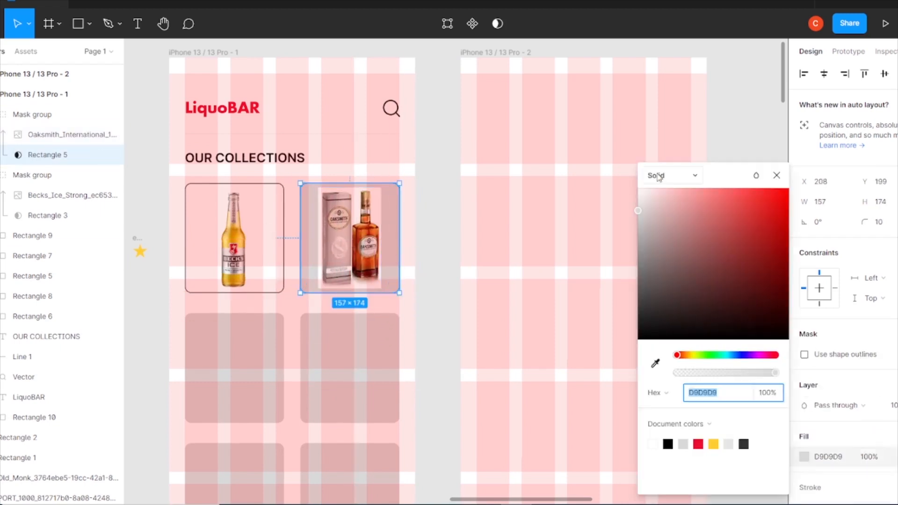
{"action": "left_click", "coordinate": [780, 178]}
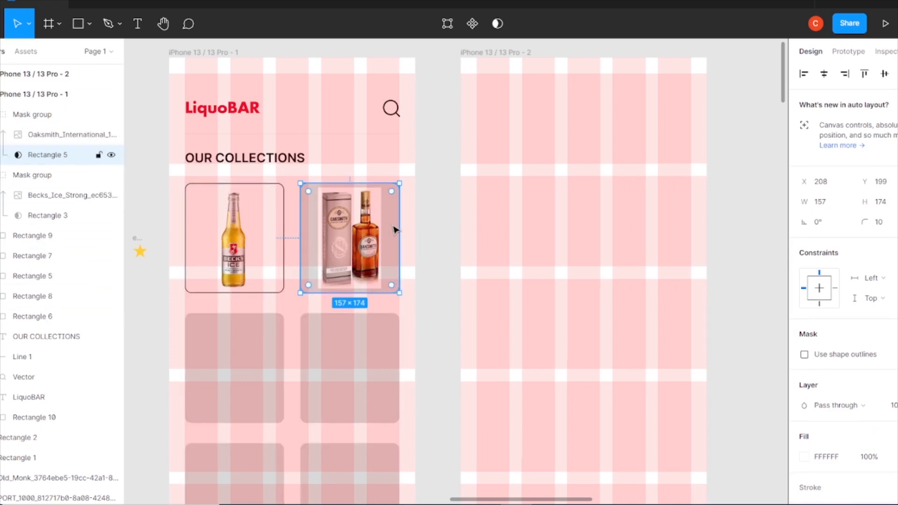
{"action": "left_click", "coordinate": [431, 201]}
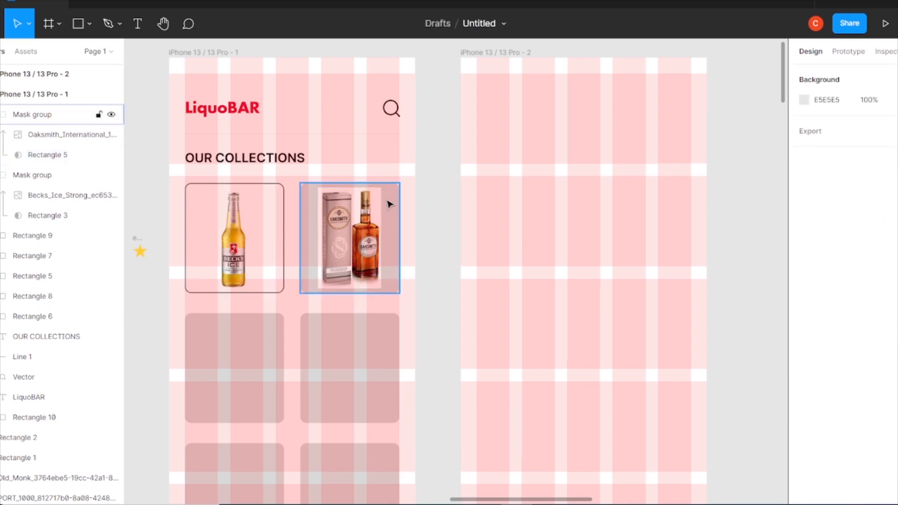
Fill the second card rectangle white and add a stroke to it
{"action": "left_click", "coordinate": [42, 276]}
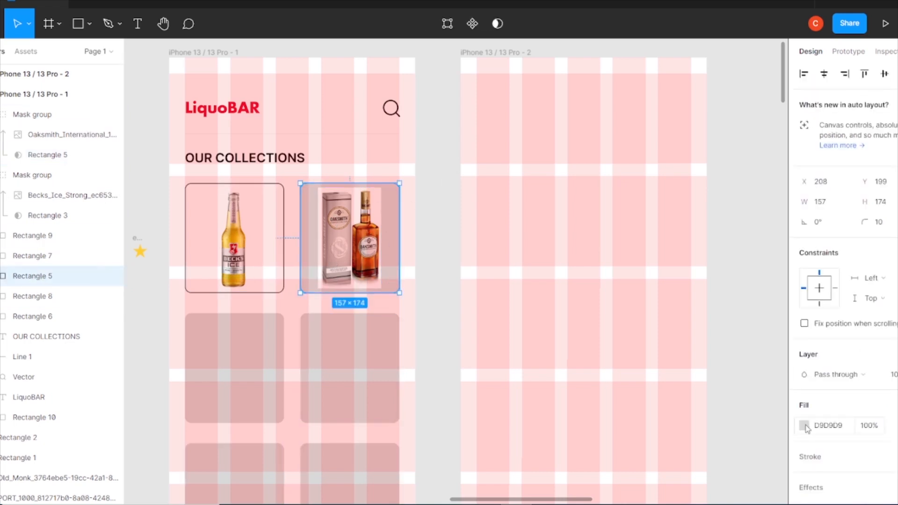
{"action": "left_click", "coordinate": [804, 425]}
{"action": "left_click", "coordinate": [798, 164]}
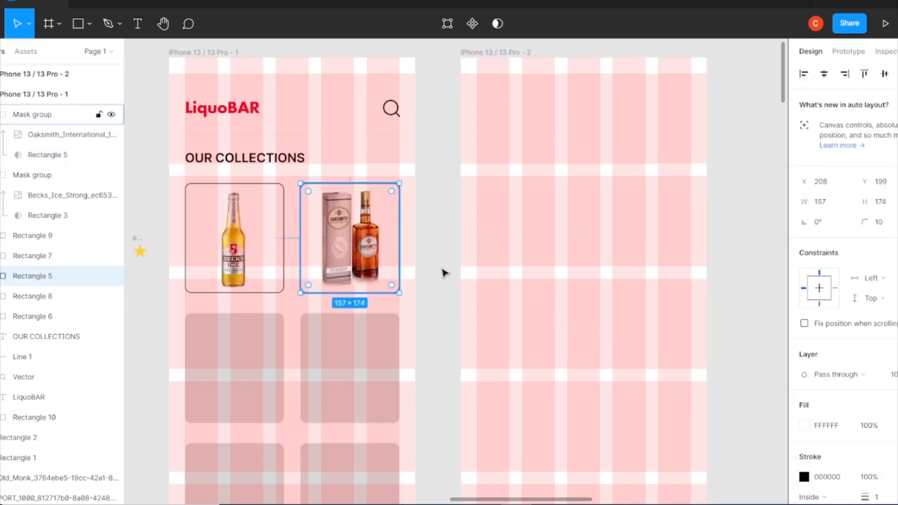
Duplicate the third card rectangle
{"action": "left_click", "coordinate": [226, 353]}
{"action": "key", "text": "ctrl+c"}
{"action": "key", "text": "ctrl+v"}
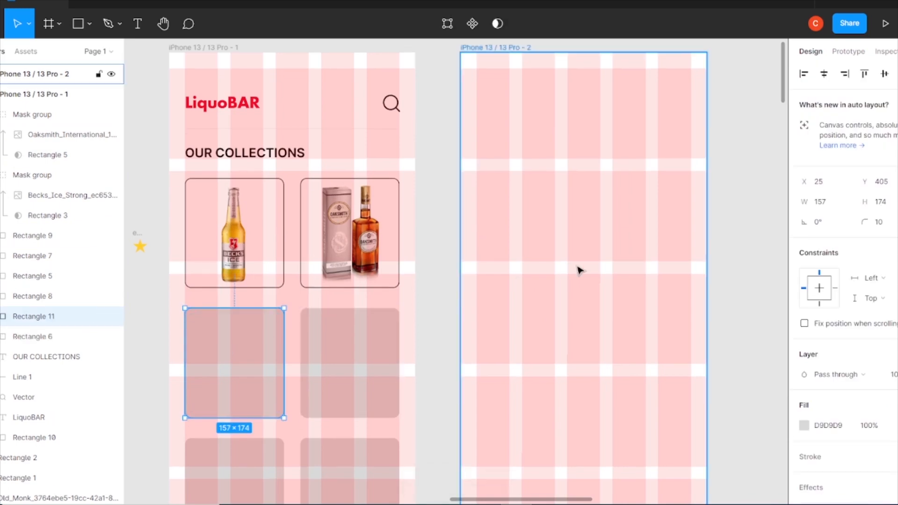
Move the Old Monk bottle image onto the third card and scale it to fit
{"action": "key", "text": "minus"}
{"action": "scroll", "coordinate": [580, 271], "scroll_direction": "down", "scroll_amount": 3}
{"action": "left_click_drag", "start_coordinate": [624, 399], "coordinate": [551, 368]}
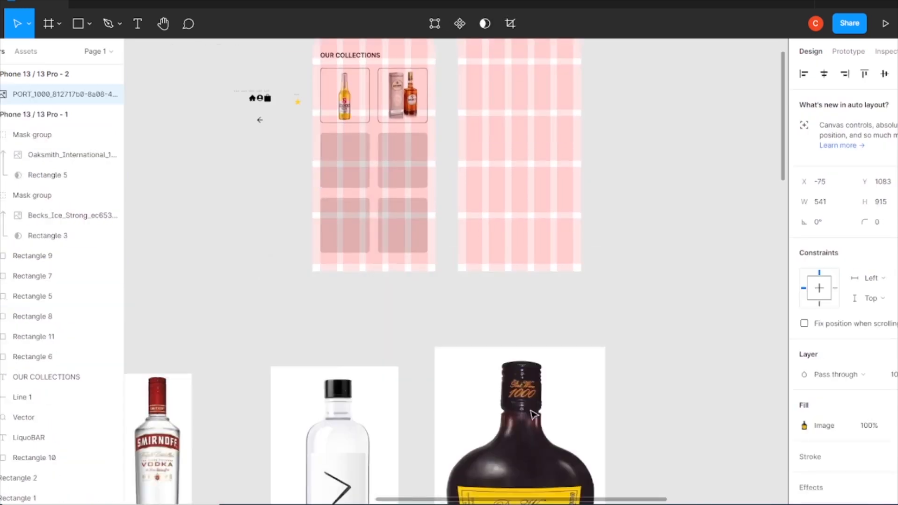
{"action": "scroll", "coordinate": [566, 366], "scroll_direction": "down", "scroll_amount": 4}
{"action": "key", "text": "minus"}
{"action": "left_click_drag", "start_coordinate": [718, 309], "coordinate": [375, 183]}
{"action": "key", "text": "plus"}
{"action": "key", "text": "plus"}
{"action": "left_click_drag", "start_coordinate": [281, 187], "coordinate": [343, 497]}
{"action": "left_click_drag", "start_coordinate": [215, 383], "coordinate": [402, 326]}
{"action": "left_click_drag", "start_coordinate": [389, 74], "coordinate": [389, 286]}
{"action": "left_click_drag", "start_coordinate": [419, 327], "coordinate": [455, 162]}
{"action": "left_click_drag", "start_coordinate": [428, 124], "coordinate": [428, 201]}
{"action": "left_click_drag", "start_coordinate": [423, 262], "coordinate": [347, 168]}
Mask the Old Monk image with the duplicated card rectangle and reposition the image inside it
{"action": "left_click", "coordinate": [315, 155], "text": "shift"}
{"action": "right_click", "coordinate": [336, 140]}
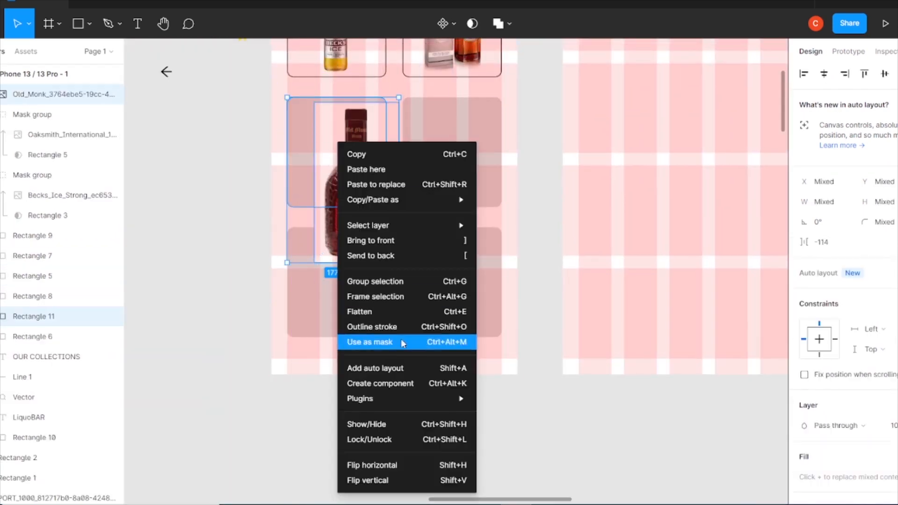
{"action": "left_click", "coordinate": [401, 342]}
{"action": "left_click_drag", "start_coordinate": [398, 262], "coordinate": [363, 202]}
{"action": "left_click_drag", "start_coordinate": [344, 156], "coordinate": [340, 156]}
Give the third card rectangle a white fill and a stroke
{"action": "left_click", "coordinate": [67, 360]}
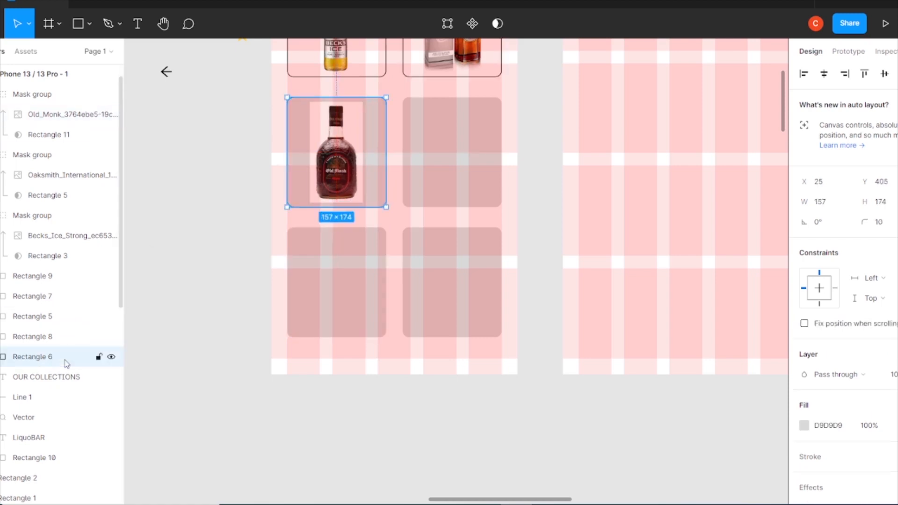
{"action": "left_click", "coordinate": [804, 426]}
{"action": "left_click", "coordinate": [804, 425]}
Paste a copy of the card rectangle over the fourth card
{"action": "left_click", "coordinate": [461, 158]}
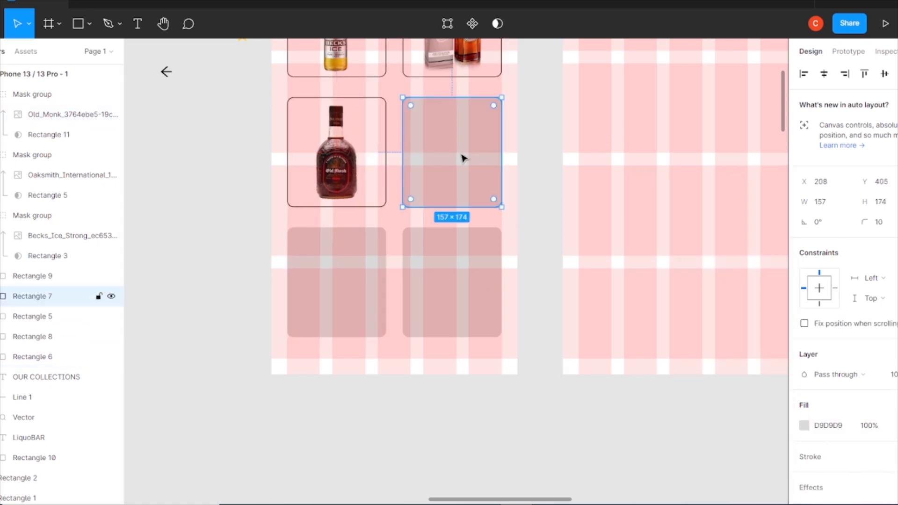
{"action": "key", "text": "ctrl+v"}
{"action": "key", "text": "ctrl+minus"}
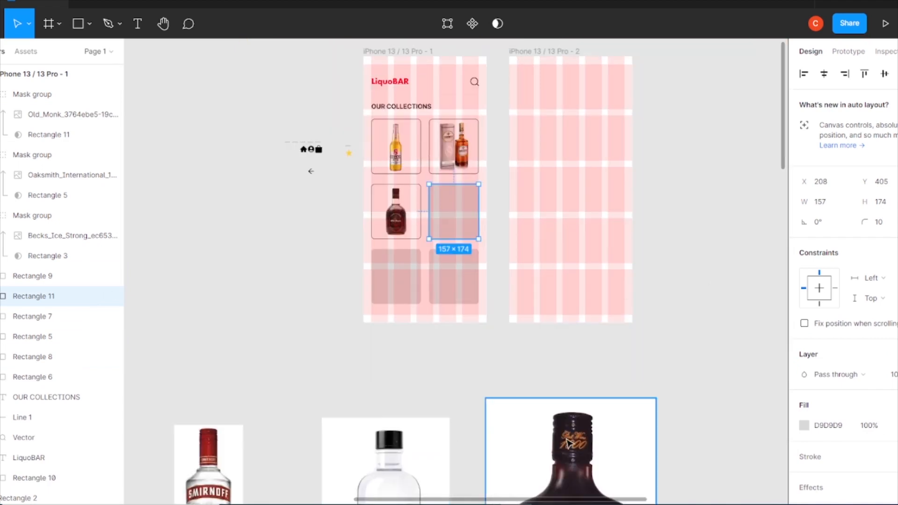
Move the Port Wine 1000 bottle image onto the fourth card and scale it to fit
{"action": "left_click_drag", "start_coordinate": [567, 443], "coordinate": [657, 394]}
{"action": "left_click_drag", "start_coordinate": [712, 425], "coordinate": [734, 317]}
{"action": "left_click_drag", "start_coordinate": [707, 398], "coordinate": [555, 267]}
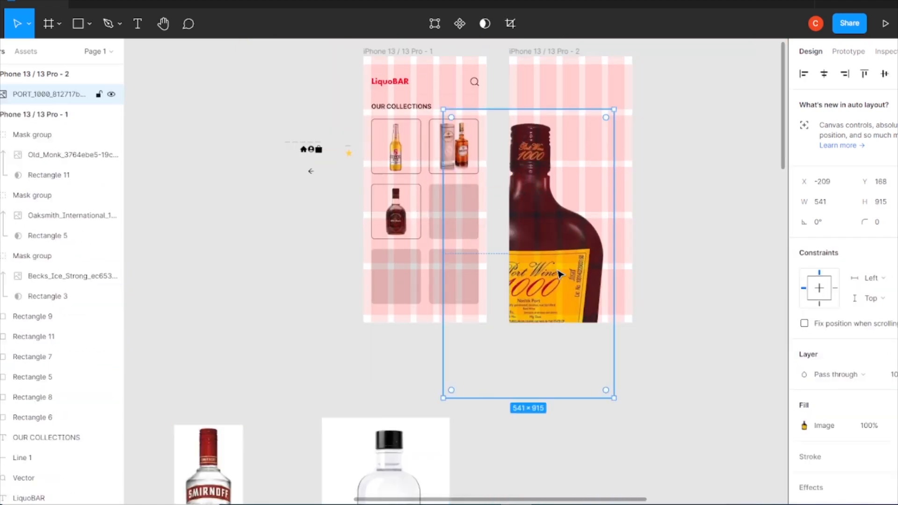
{"action": "left_click_drag", "start_coordinate": [614, 111], "coordinate": [579, 170]}
{"action": "left_click_drag", "start_coordinate": [546, 281], "coordinate": [627, 199]}
{"action": "left_click_drag", "start_coordinate": [524, 88], "coordinate": [601, 226]}
{"action": "left_click_drag", "start_coordinate": [619, 269], "coordinate": [454, 270]}
Mask the Port Wine image with the duplicated card rectangle and reposition the image inside it
{"action": "left_click", "coordinate": [451, 206], "text": "shift"}
{"action": "right_click", "coordinate": [451, 206]}
{"action": "left_click", "coordinate": [472, 348]}
{"action": "left_click_drag", "start_coordinate": [457, 229], "coordinate": [450, 196]}
{"action": "left_click_drag", "start_coordinate": [482, 273], "coordinate": [453, 207]}
{"action": "scroll", "coordinate": [460, 206], "scroll_direction": "up", "scroll_amount": 5}
{"action": "left_click_drag", "start_coordinate": [486, 236], "coordinate": [498, 236]}
{"action": "left_click_drag", "start_coordinate": [476, 237], "coordinate": [470, 237]}
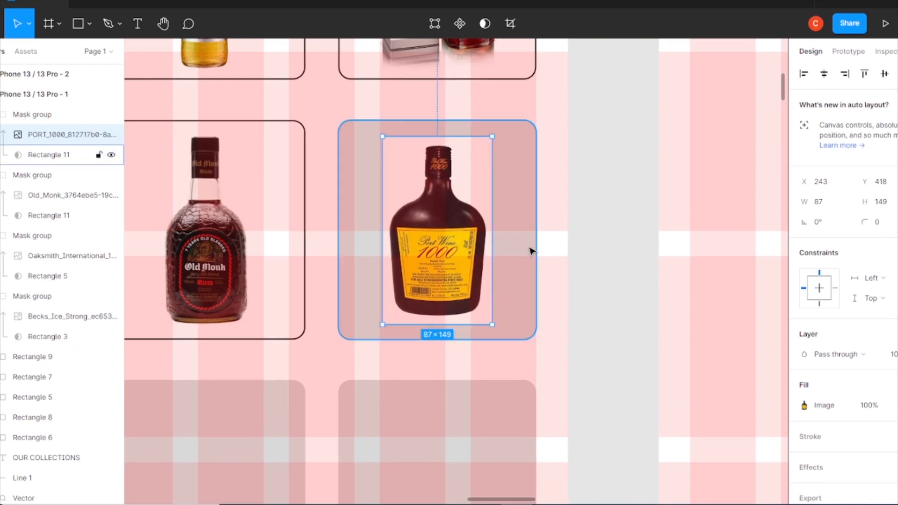
Fill the fourth card rectangle white and add a stroke to it
{"action": "left_click", "coordinate": [51, 380]}
{"action": "left_click", "coordinate": [805, 425]}
{"action": "left_click_drag", "start_coordinate": [654, 210], "coordinate": [596, 157]}
{"action": "left_click", "coordinate": [894, 457]}
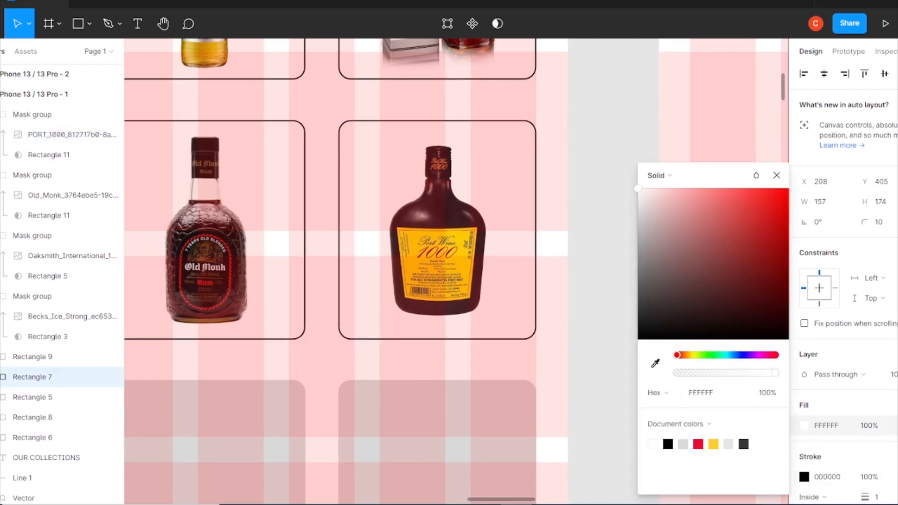
{"action": "left_click", "coordinate": [626, 246]}
{"action": "left_click", "coordinate": [629, 249]}
Duplicate the fifth card rectangle
{"action": "key", "text": "ctrl+minus"}
{"action": "left_click", "coordinate": [345, 361]}
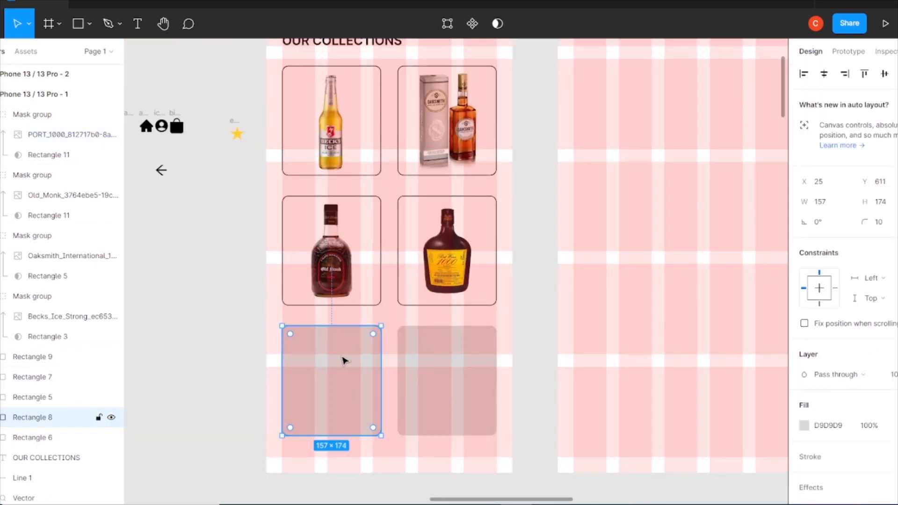
{"action": "key", "text": "ctrl+c"}
{"action": "key", "text": "ctrl+v"}
{"action": "key", "text": "ctrl+minus"}
{"action": "key", "text": "ctrl+minus"}
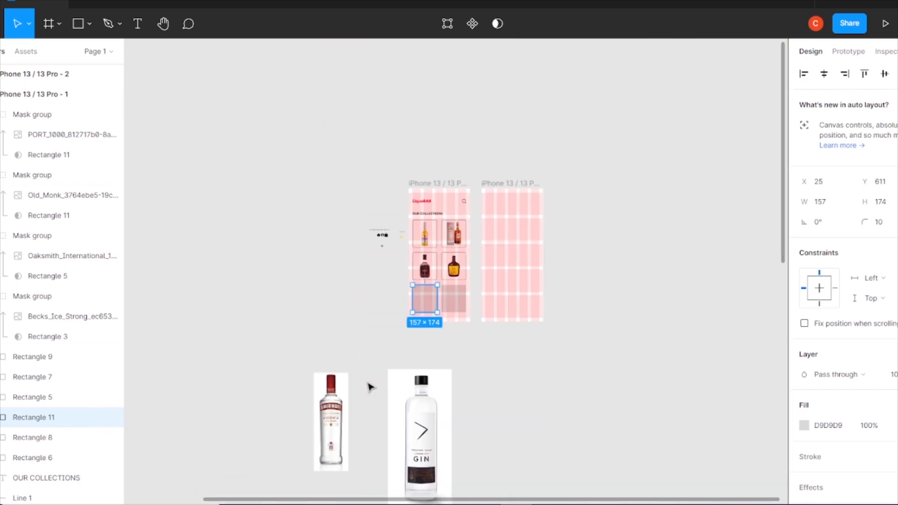
Move the Smirnoff bottle image onto the fifth card and scale it to fit
{"action": "left_click_drag", "start_coordinate": [332, 444], "coordinate": [403, 350]}
{"action": "scroll", "coordinate": [398, 349], "scroll_direction": "up", "scroll_amount": 10}
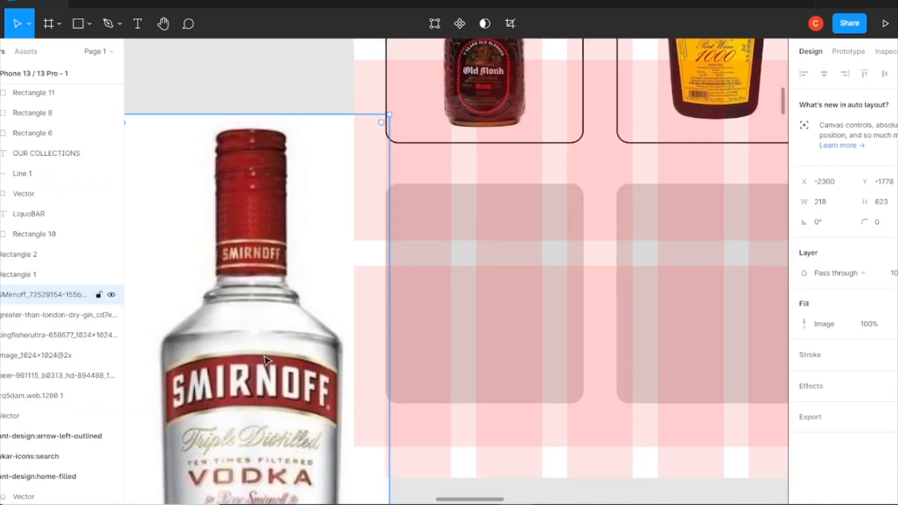
{"action": "left_click_drag", "start_coordinate": [622, 96], "coordinate": [513, 336]}
{"action": "left_click_drag", "start_coordinate": [467, 402], "coordinate": [467, 278]}
{"action": "left_click_drag", "start_coordinate": [540, 210], "coordinate": [465, 331]}
{"action": "left_click_drag", "start_coordinate": [416, 403], "coordinate": [450, 275]}
Mask the Smirnoff image with the duplicated card rectangle and reposition the image inside it
{"action": "left_click", "coordinate": [405, 255], "text": "shift"}
{"action": "right_click", "coordinate": [443, 252]}
{"action": "left_click", "coordinate": [492, 349]}
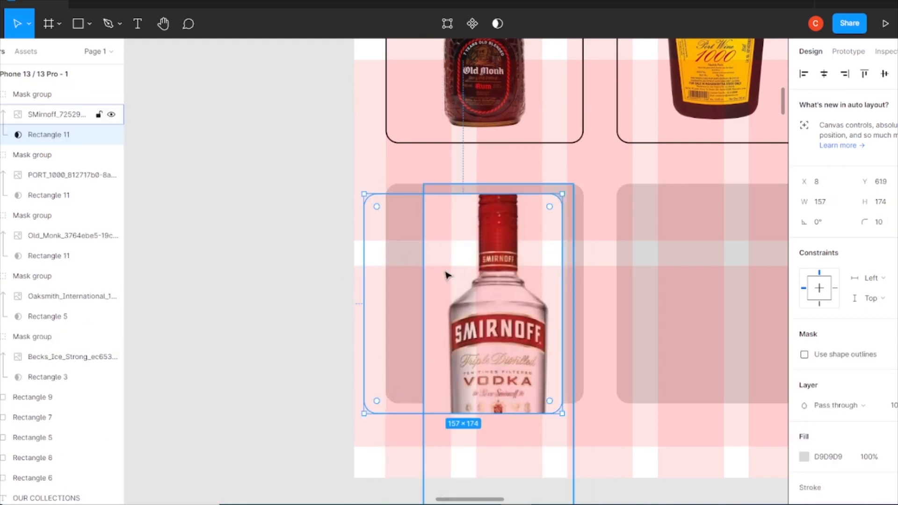
{"action": "key", "text": "ctrl+z"}
{"action": "left_click", "coordinate": [483, 262]}
{"action": "scroll", "coordinate": [419, 361], "scroll_direction": "down", "scroll_amount": 5}
{"action": "scroll", "coordinate": [419, 360], "scroll_direction": "right", "scroll_amount": 2}
{"action": "left_click_drag", "start_coordinate": [419, 364], "coordinate": [398, 149]}
{"action": "scroll", "coordinate": [440, 164], "scroll_direction": "up", "scroll_amount": 4}
{"action": "left_click_drag", "start_coordinate": [413, 246], "coordinate": [411, 243]}
{"action": "left_click_drag", "start_coordinate": [440, 244], "coordinate": [445, 243]}
{"action": "left_click_drag", "start_coordinate": [420, 235], "coordinate": [418, 234]}
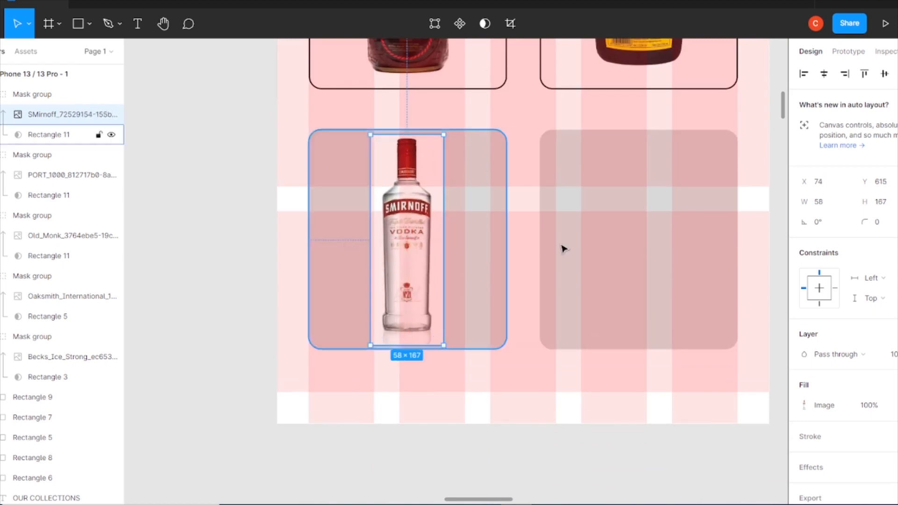
Fill the fifth card rectangle white and add a stroke to it
{"action": "left_click", "coordinate": [50, 463]}
{"action": "left_click", "coordinate": [804, 426]}
{"action": "left_click", "coordinate": [653, 444]}
{"action": "left_click", "coordinate": [811, 457]}
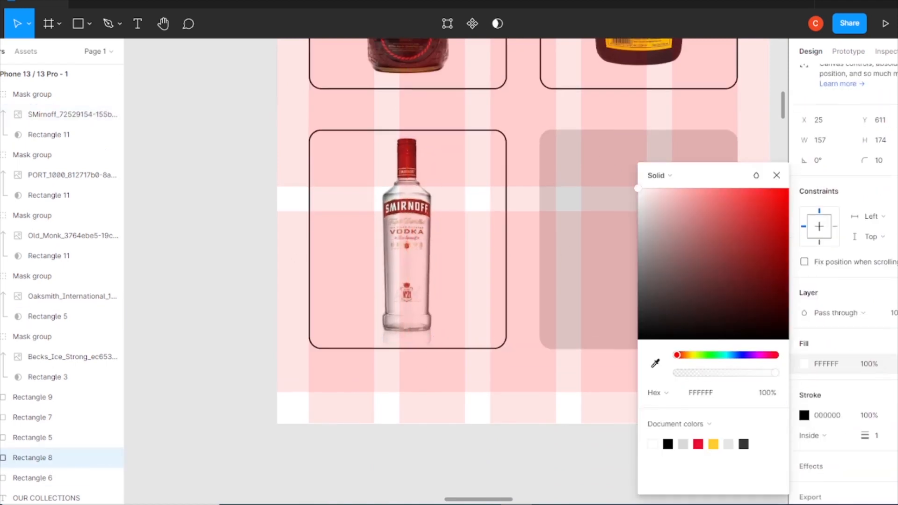
{"action": "left_click", "coordinate": [519, 297]}
Duplicate the sixth card rectangle
{"action": "scroll", "coordinate": [468, 308], "scroll_direction": "right", "scroll_amount": 4}
{"action": "left_click", "coordinate": [448, 313]}
{"action": "key", "text": "ctrl+c"}
{"action": "key", "text": "ctrl+v"}
{"action": "key", "text": "ctrl+minus"}
{"action": "key", "text": "ctrl+minus"}
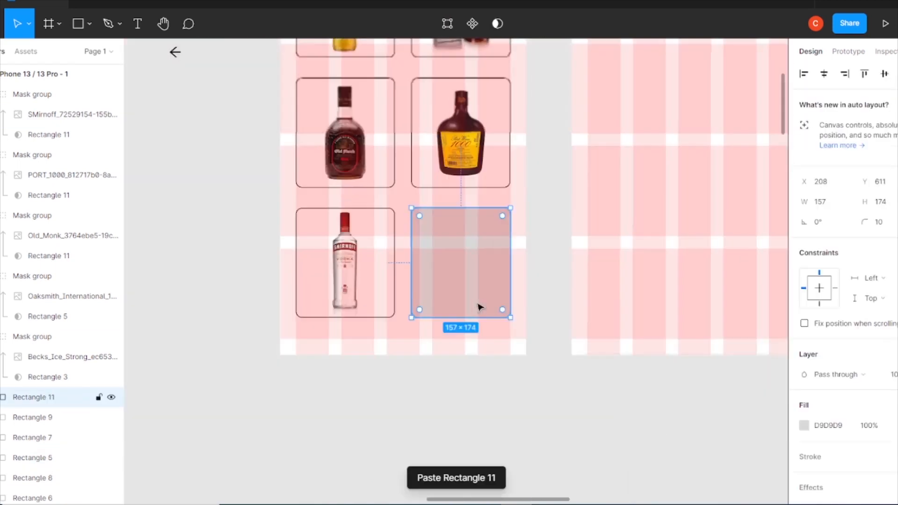
Move the gin bottle image onto the sixth card and scale it to fit
{"action": "left_click_drag", "start_coordinate": [419, 434], "coordinate": [554, 220]}
{"action": "left_click_drag", "start_coordinate": [462, 468], "coordinate": [468, 279]}
{"action": "key", "text": "ctrl+plus"}
{"action": "key", "text": "ctrl+plus"}
{"action": "mouse_move", "coordinate": [468, 245]}
{"action": "left_mouse_down"}
{"action": "mouse_move", "coordinate": [455, 254]}
{"action": "mouse_move", "coordinate": [466, 258]}
{"action": "left_mouse_up"}
Mask the gin image with the duplicated card rectangle and resize the image inside it
{"action": "left_click", "coordinate": [523, 276], "text": "shift"}
{"action": "right_click", "coordinate": [522, 276]}
{"action": "left_click", "coordinate": [562, 348]}
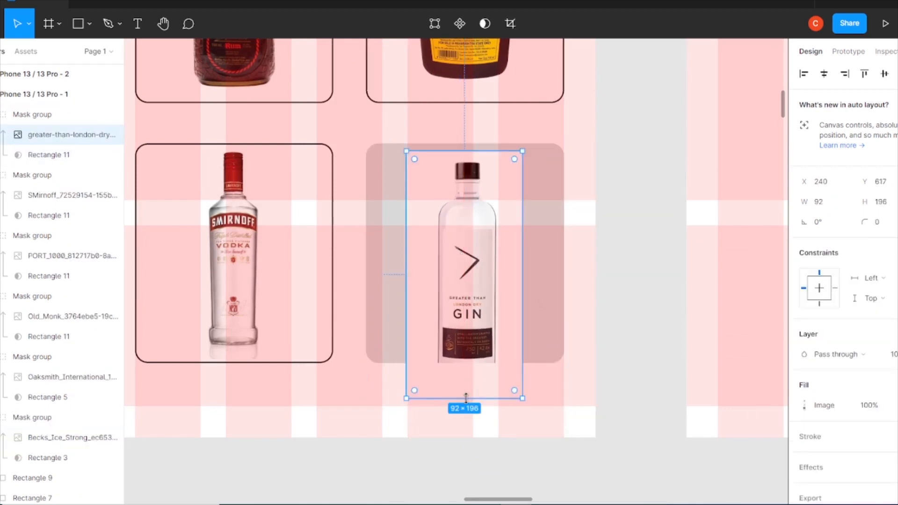
{"action": "left_click_drag", "start_coordinate": [466, 397], "coordinate": [466, 357]}
{"action": "left_click", "coordinate": [544, 261]}
{"action": "scroll", "coordinate": [47, 374], "scroll_direction": "down", "scroll_amount": 5}
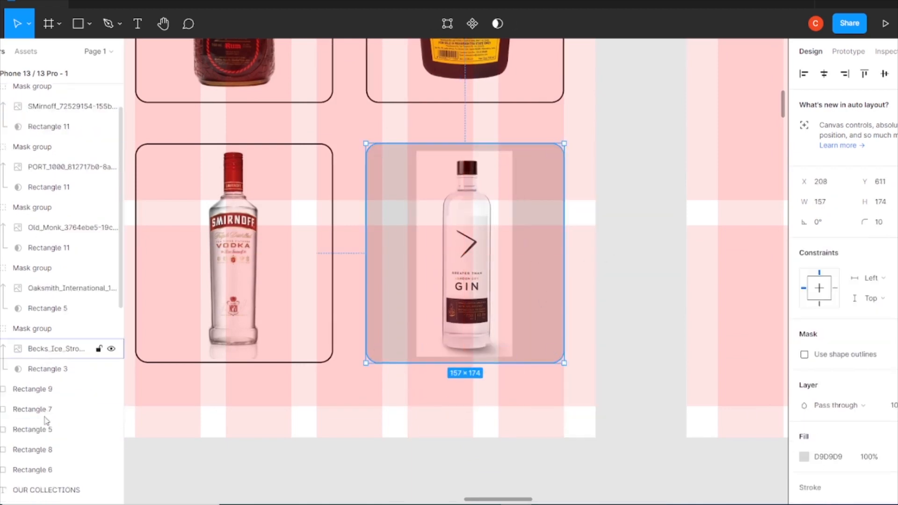
Fill the sixth card rectangle white and add a stroke to it
{"action": "left_click", "coordinate": [41, 295]}
{"action": "left_click", "coordinate": [804, 426]}
{"action": "left_click", "coordinate": [653, 444]}
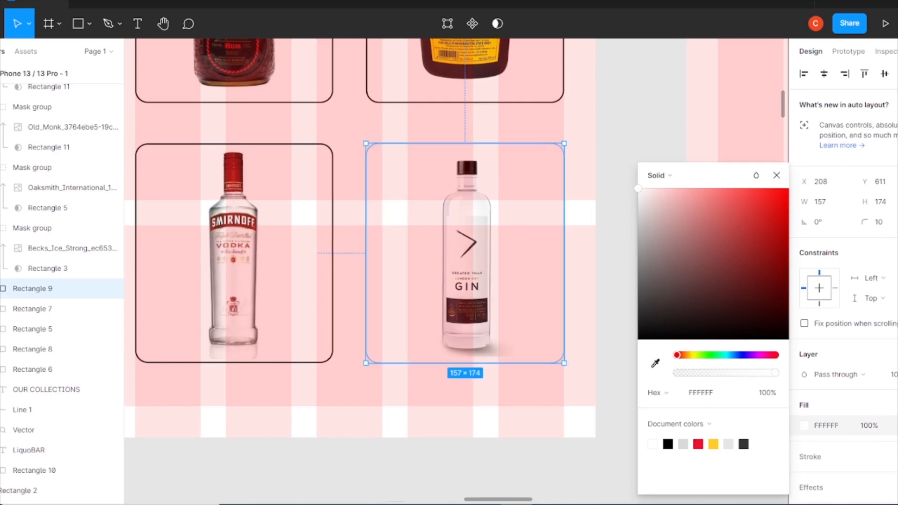
{"action": "left_click", "coordinate": [896, 457]}
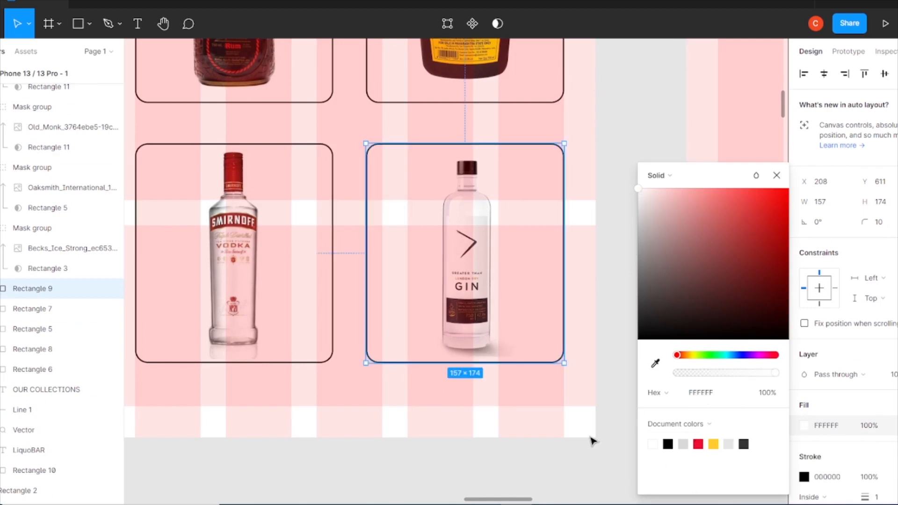
{"action": "left_click", "coordinate": [776, 176]}
{"action": "scroll", "coordinate": [841, 423], "scroll_direction": "down", "scroll_amount": 2}
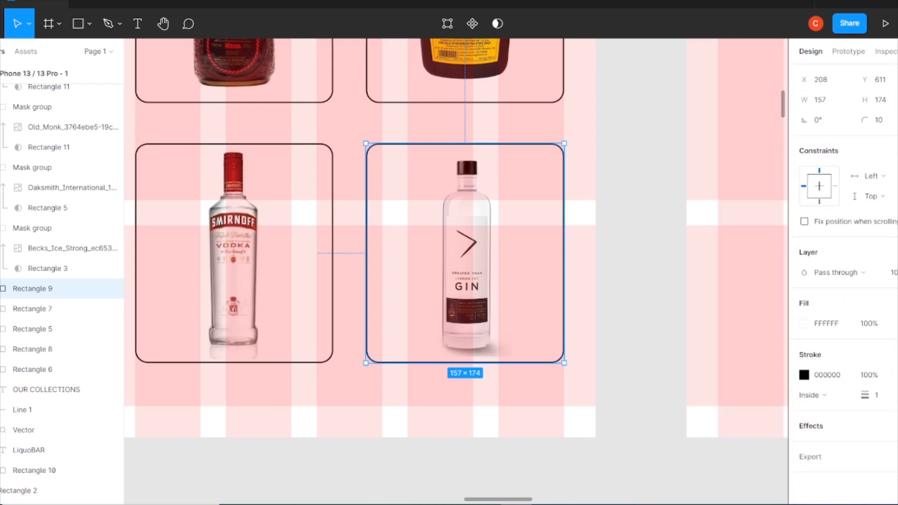
Add a drop shadow to the sixth card rectangle with Y offset 0 and blur 10
{"action": "left_click", "coordinate": [891, 426]}
{"action": "left_click", "coordinate": [804, 446]}
{"action": "type", "text": "0"}
{"action": "left_click", "coordinate": [675, 445]}
{"action": "key", "text": "Up"}
{"action": "key", "text": "Up"}
{"action": "key", "text": "Up"}
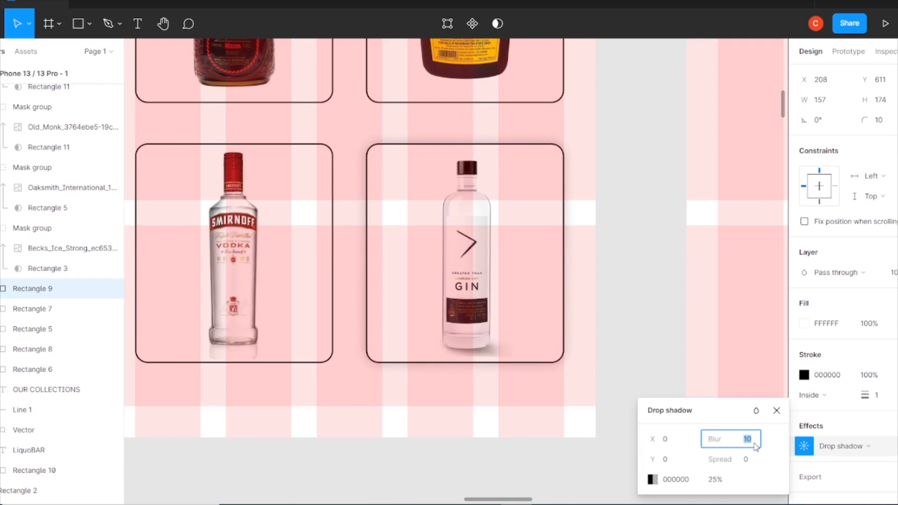
{"action": "left_click", "coordinate": [776, 410]}
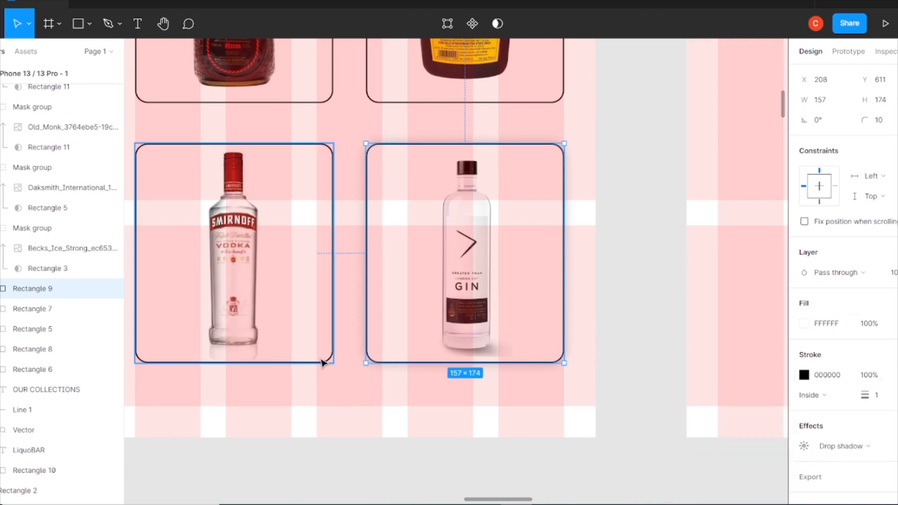
Give the fourth card rectangle a drop shadow with blur 10
{"action": "left_click", "coordinate": [323, 362]}
{"action": "scroll", "coordinate": [89, 359], "scroll_direction": "down", "scroll_amount": 3}
{"action": "left_click", "coordinate": [45, 271]}
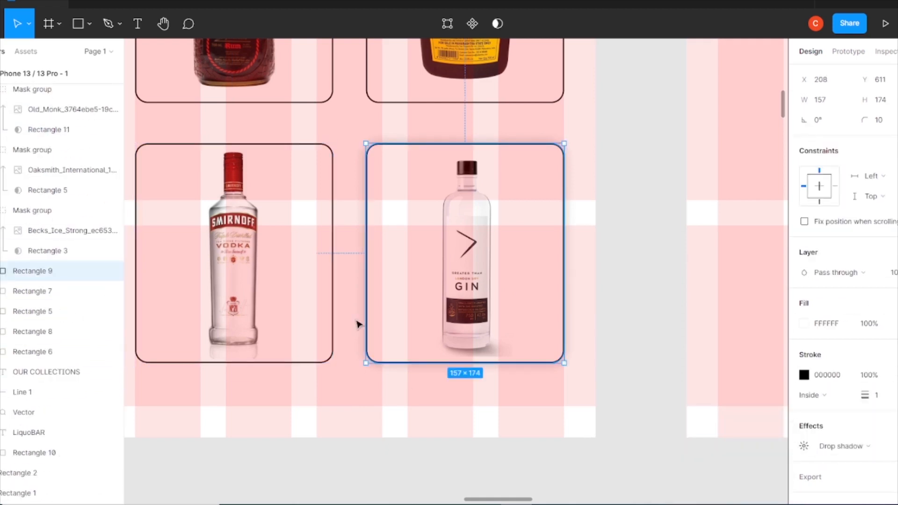
{"action": "left_click", "coordinate": [33, 291]}
{"action": "left_click", "coordinate": [804, 445]}
{"action": "left_click", "coordinate": [677, 450]}
{"action": "left_click", "coordinate": [749, 441]}
{"action": "type", "text": "10"}
Open the drop shadow settings of the second card rectangle
{"action": "left_click", "coordinate": [35, 311]}
{"action": "left_click", "coordinate": [804, 446]}
{"action": "left_click", "coordinate": [671, 460]}
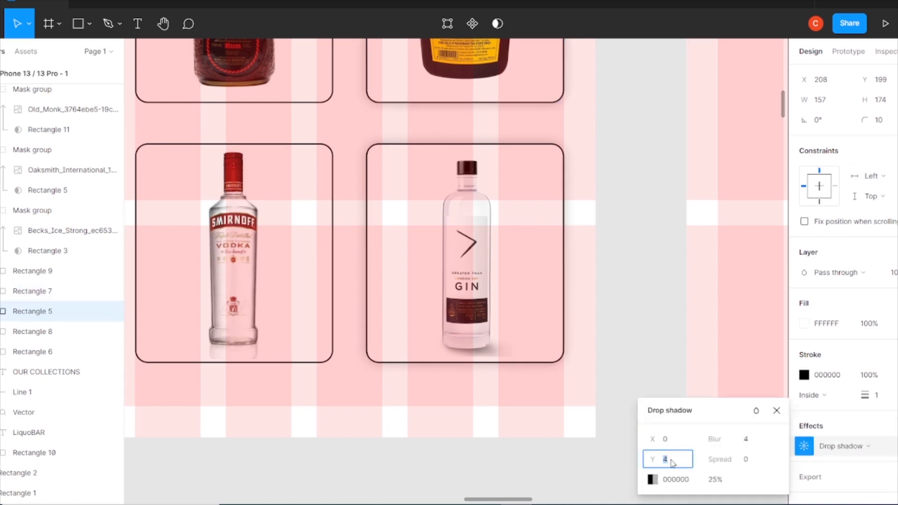
{"action": "left_click", "coordinate": [39, 330]}
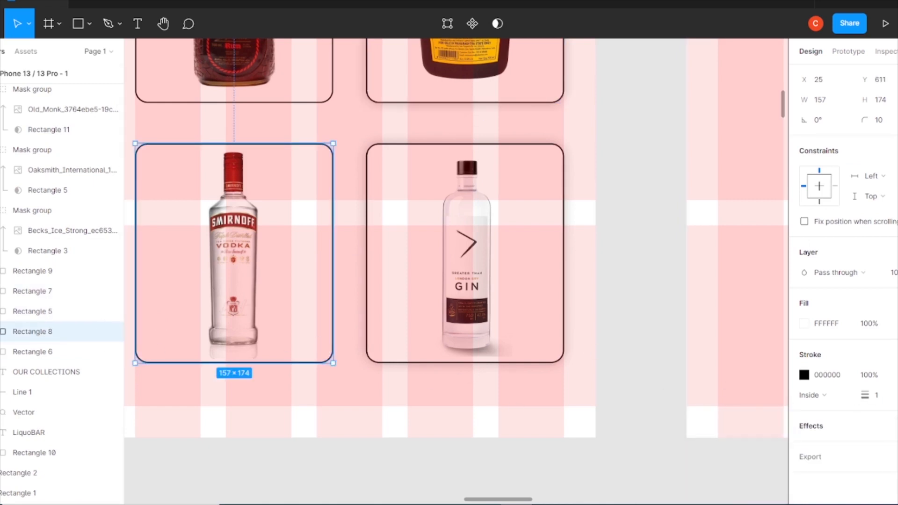
Add a drop shadow with blur 10 to the fifth card rectangle
{"action": "left_click", "coordinate": [885, 425]}
{"action": "left_click", "coordinate": [804, 446]}
{"action": "left_click", "coordinate": [752, 438]}
{"action": "type", "text": "10"}
Add a drop shadow to the third card rectangle
{"action": "left_click", "coordinate": [40, 351]}
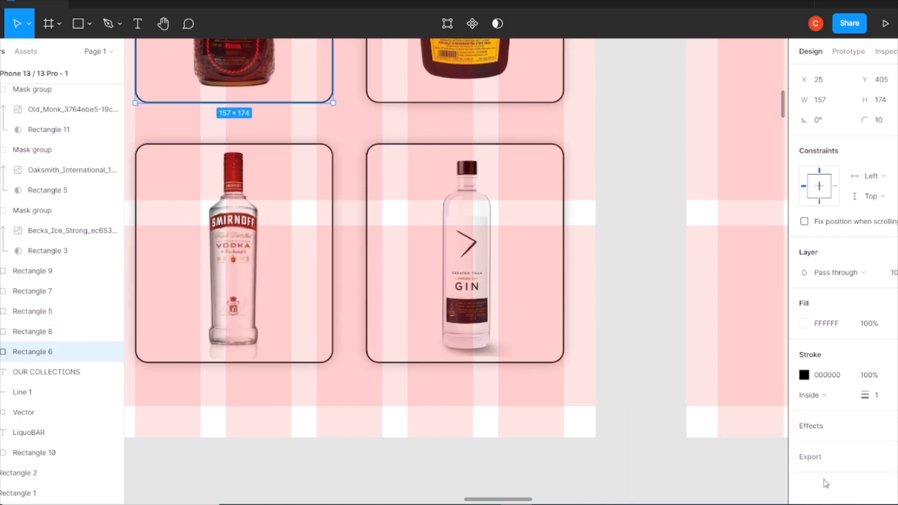
{"action": "left_click", "coordinate": [886, 426]}
{"action": "left_click", "coordinate": [804, 444]}
{"action": "left_click", "coordinate": [749, 438]}
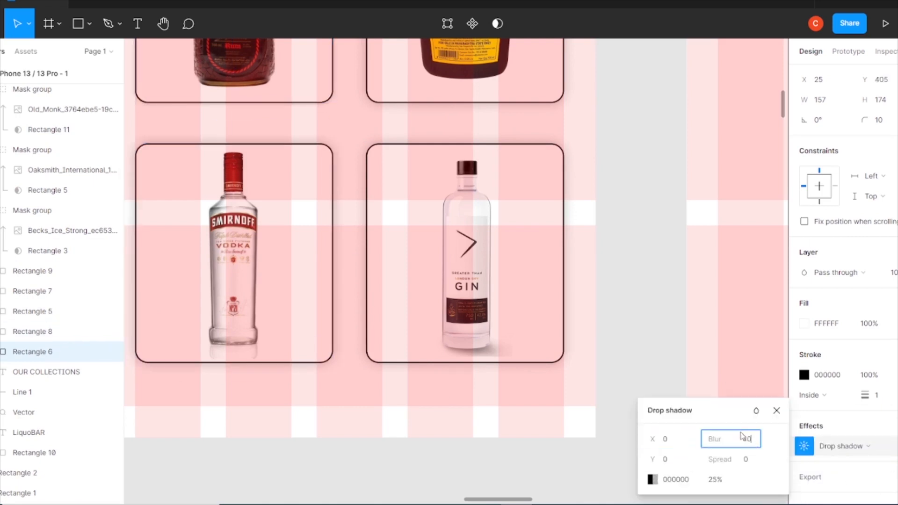
{"action": "left_click", "coordinate": [654, 317]}
Remove the stroke from the sixth card rectangle
{"action": "scroll", "coordinate": [655, 316], "scroll_direction": "up", "scroll_amount": 2}
{"action": "left_click", "coordinate": [536, 337]}
{"action": "scroll", "coordinate": [879, 346], "scroll_direction": "down", "scroll_amount": 3}
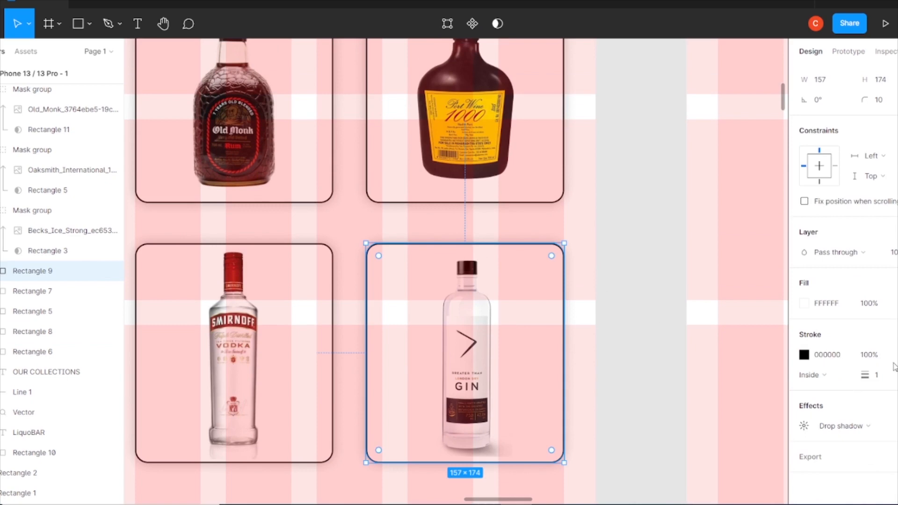
{"action": "left_click", "coordinate": [895, 354]}
Remove the strokes from the second, third, fourth and fifth card rectangles
{"action": "left_click", "coordinate": [32, 290]}
{"action": "left_click", "coordinate": [32, 311], "text": "shift"}
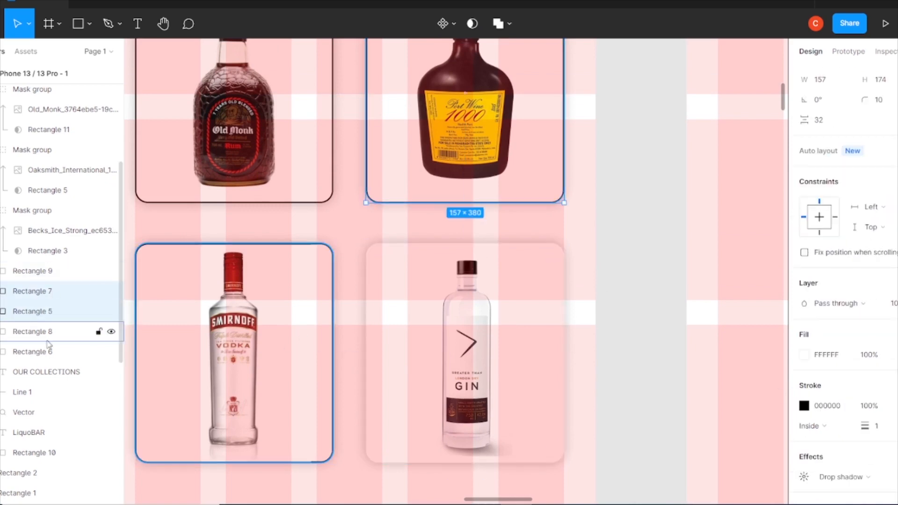
{"action": "left_click", "coordinate": [32, 351], "text": "shift"}
{"action": "left_click", "coordinate": [894, 355]}
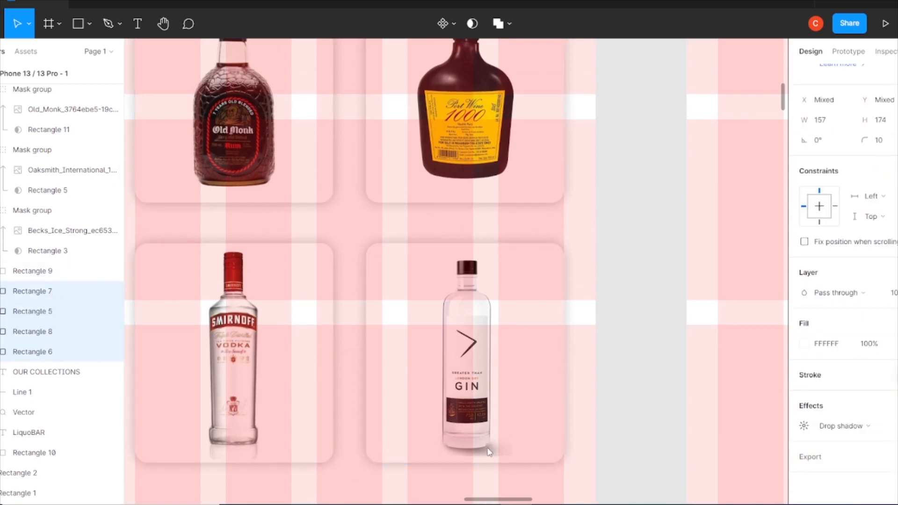
Inspect the collection cards and their layers for remaining strokes
{"action": "left_click", "coordinate": [648, 235]}
{"action": "scroll", "coordinate": [647, 235], "scroll_direction": "up", "scroll_amount": 1}
{"action": "scroll", "coordinate": [60, 355], "scroll_direction": "up", "scroll_amount": 1}
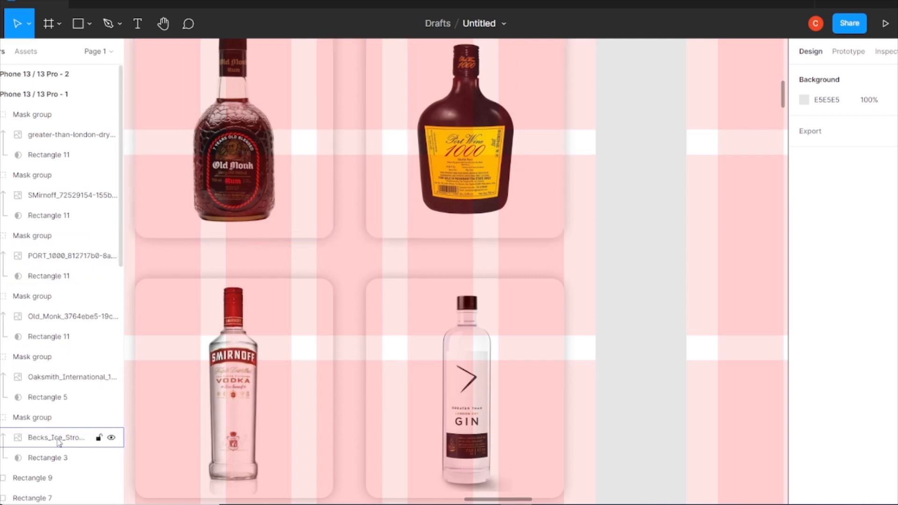
{"action": "scroll", "coordinate": [51, 412], "scroll_direction": "down", "scroll_amount": 6}
{"action": "left_click", "coordinate": [49, 366]}
{"action": "key", "text": "ctrl+minus"}
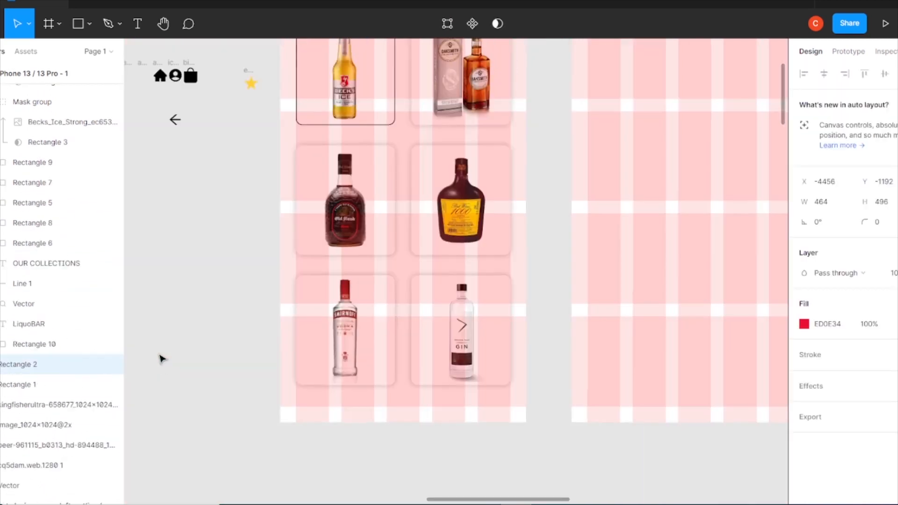
{"action": "scroll", "coordinate": [164, 366], "scroll_direction": "up", "scroll_amount": 4}
{"action": "left_click", "coordinate": [80, 386]}
{"action": "left_click", "coordinate": [393, 263]}
{"action": "scroll", "coordinate": [61, 234], "scroll_direction": "up", "scroll_amount": 5}
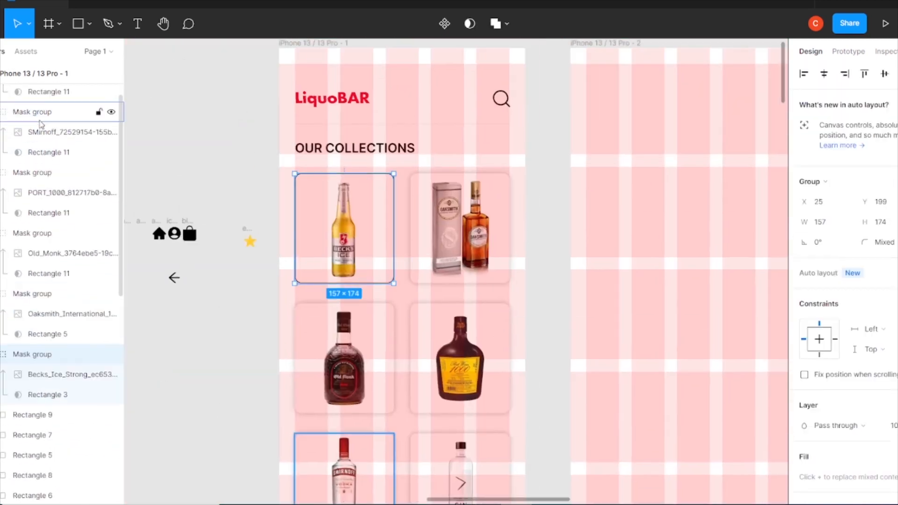
Select the first card's rectangle in the layer list and move it up above the Beck's mask group
{"action": "left_click", "coordinate": [50, 418]}
{"action": "left_click", "coordinate": [46, 439]}
{"action": "left_click", "coordinate": [46, 476]}
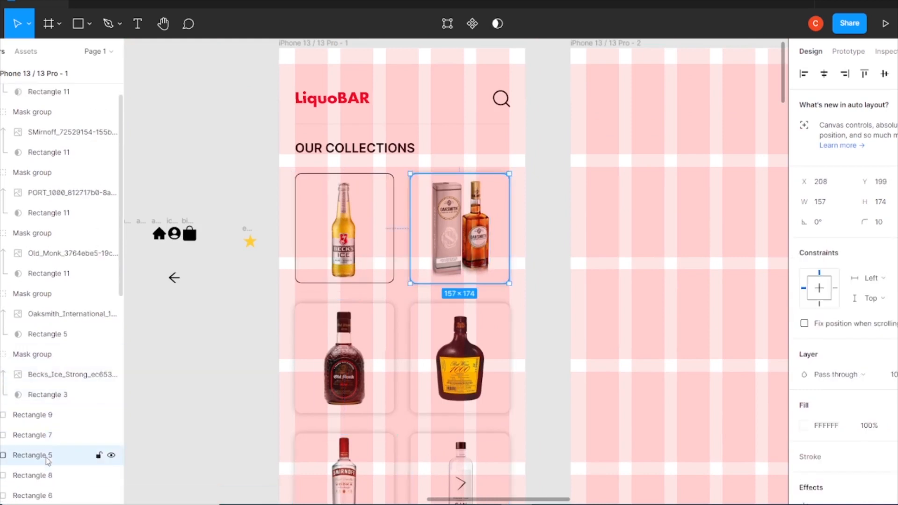
{"action": "left_click", "coordinate": [46, 459]}
{"action": "scroll", "coordinate": [45, 421], "scroll_direction": "down", "scroll_amount": 4}
{"action": "left_click", "coordinate": [42, 292]}
{"action": "left_click", "coordinate": [42, 311]}
{"action": "left_click", "coordinate": [48, 409]}
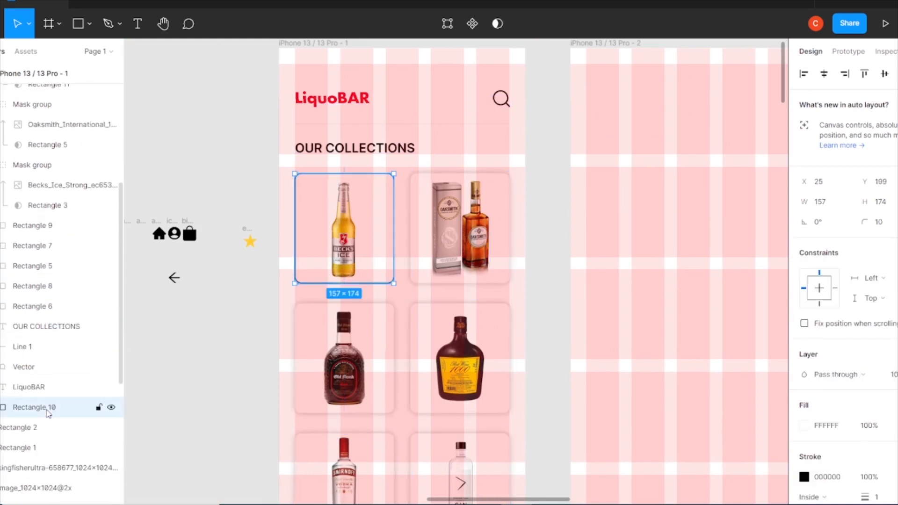
{"action": "left_click_drag", "start_coordinate": [44, 410], "coordinate": [45, 225]}
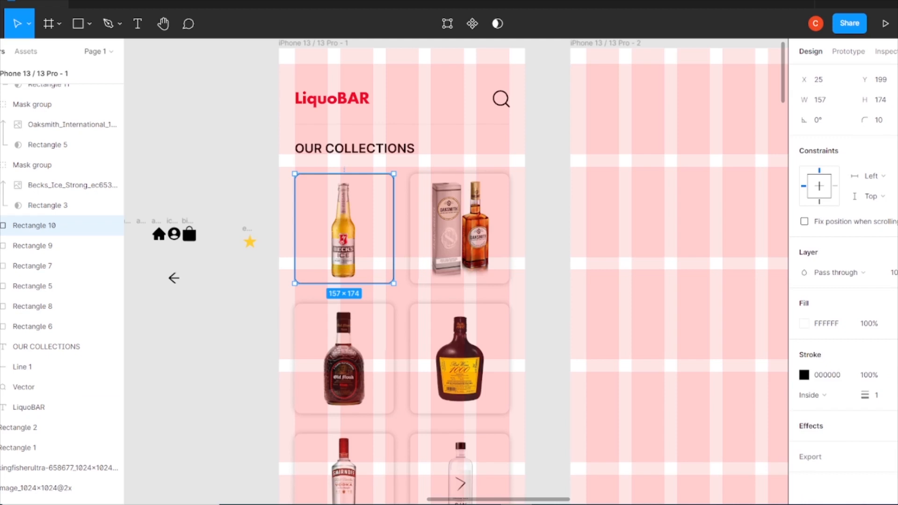
Add a drop shadow to the first card rectangle
{"action": "left_click", "coordinate": [886, 426]}
{"action": "left_click", "coordinate": [804, 446]}
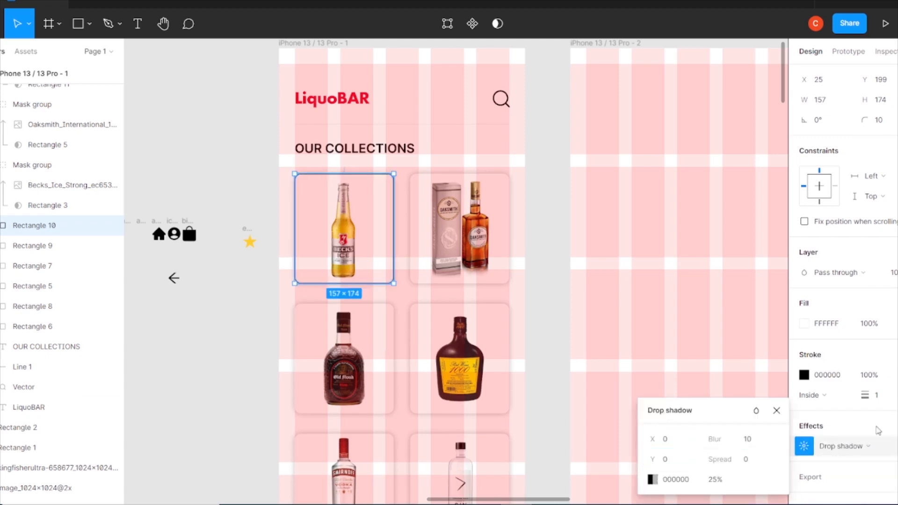
{"action": "left_click", "coordinate": [557, 258]}
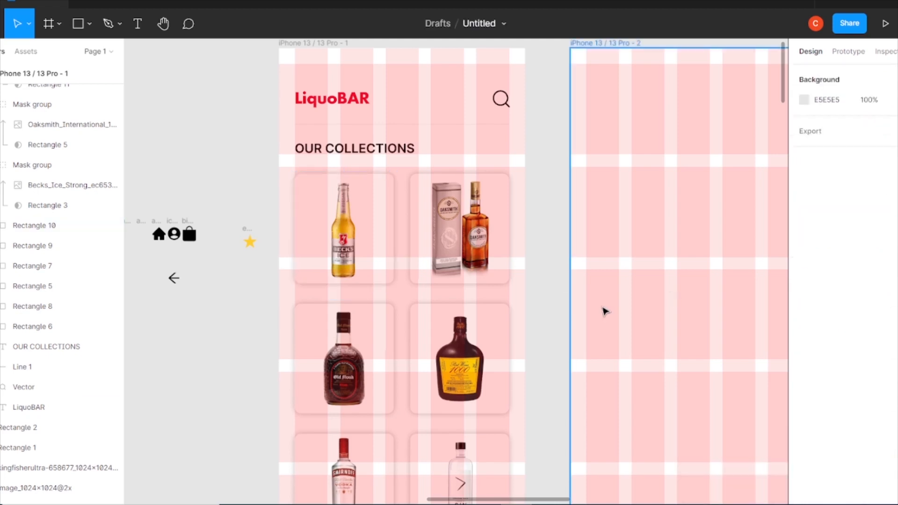
Create a text layer reading BEER beside the phone frame
{"action": "key", "text": "t"}
{"action": "left_click", "coordinate": [187, 356]}
{"action": "type", "text": "BEER"}
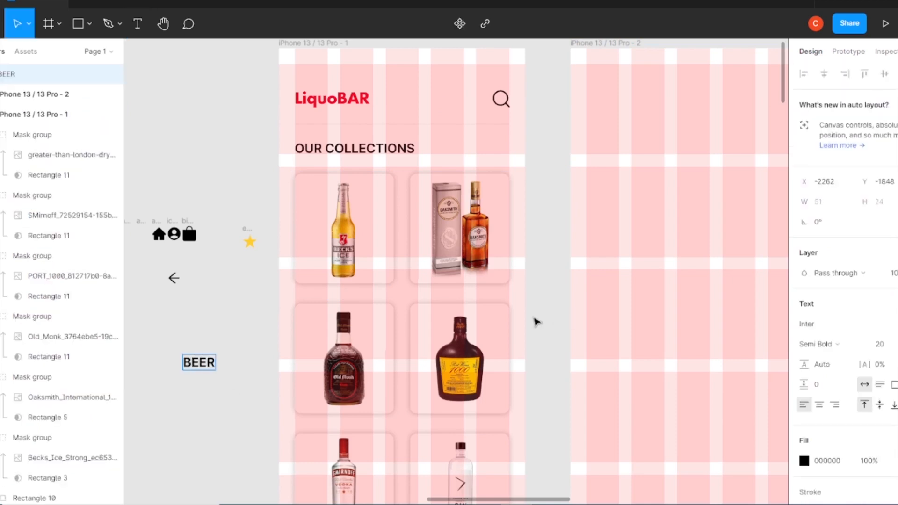
{"action": "key", "text": "Escape"}
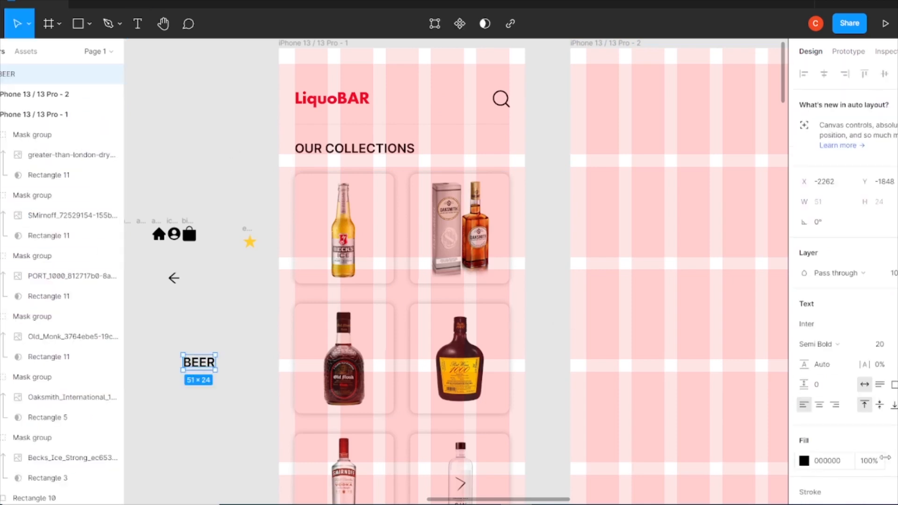
Set the BEER text colour to 333333 by sampling the dark swatch with the eyedropper
{"action": "left_click", "coordinate": [804, 461]}
{"action": "left_click", "coordinate": [714, 444]}
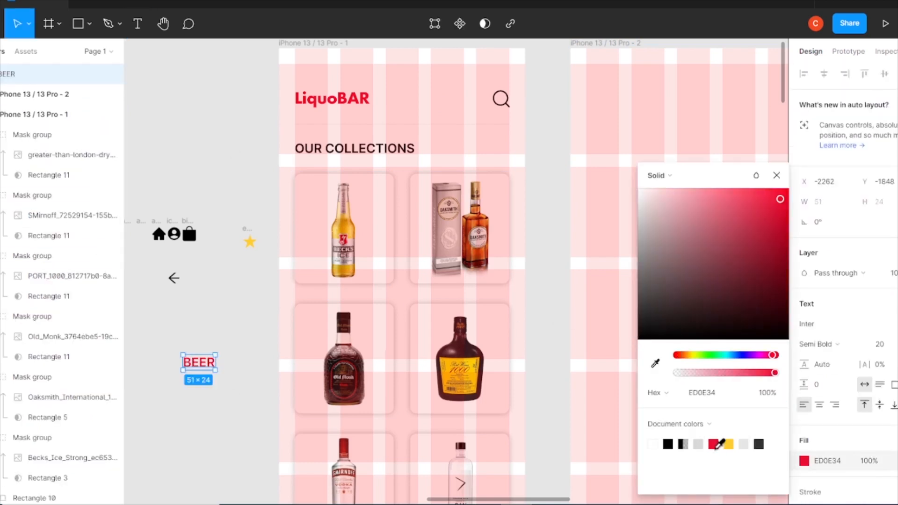
{"action": "key", "text": "ctrl+minus"}
{"action": "key", "text": "ctrl+minus"}
{"action": "left_click_drag", "start_coordinate": [358, 338], "coordinate": [437, 203]}
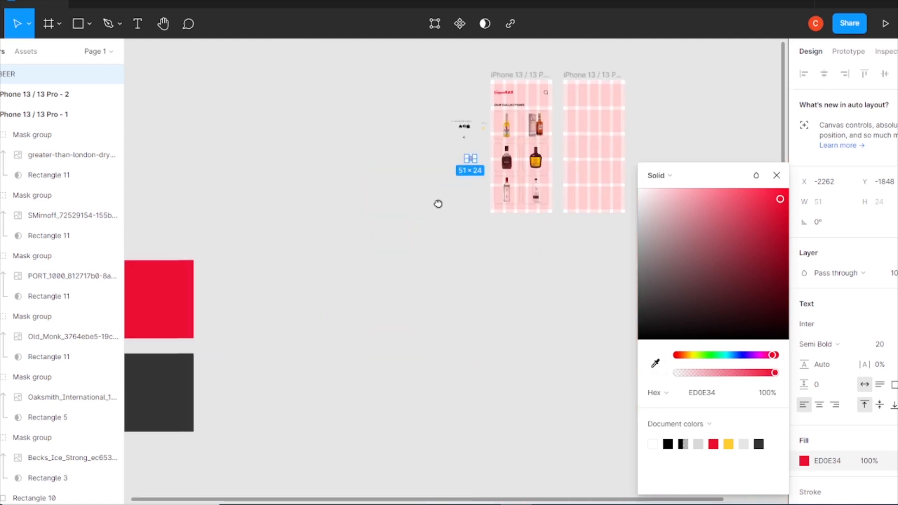
{"action": "left_click", "coordinate": [656, 363]}
{"action": "left_click", "coordinate": [177, 391]}
{"action": "left_click", "coordinate": [776, 175]}
Paste a copy of the card rectangle beside the frame and add rotated category labels to the first cards
{"action": "left_click_drag", "start_coordinate": [663, 167], "coordinate": [621, 251]}
{"action": "key", "text": "ctrl+plus"}
{"action": "key", "text": "ctrl+plus"}
{"action": "left_click_drag", "start_coordinate": [300, 238], "coordinate": [232, 389]}
{"action": "left_click_drag", "start_coordinate": [270, 307], "coordinate": [217, 264]}
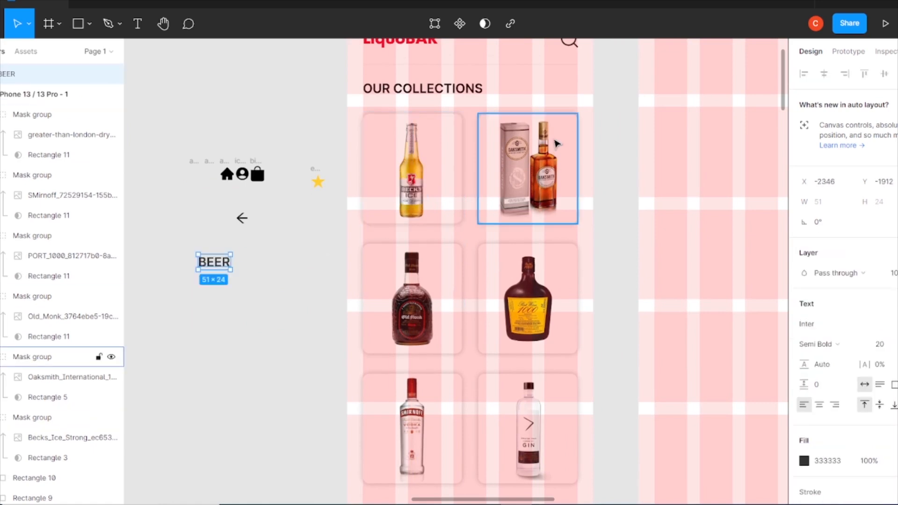
{"action": "scroll", "coordinate": [58, 368], "scroll_direction": "down", "scroll_amount": 10}
{"action": "scroll", "coordinate": [44, 318], "scroll_direction": "up", "scroll_amount": 4}
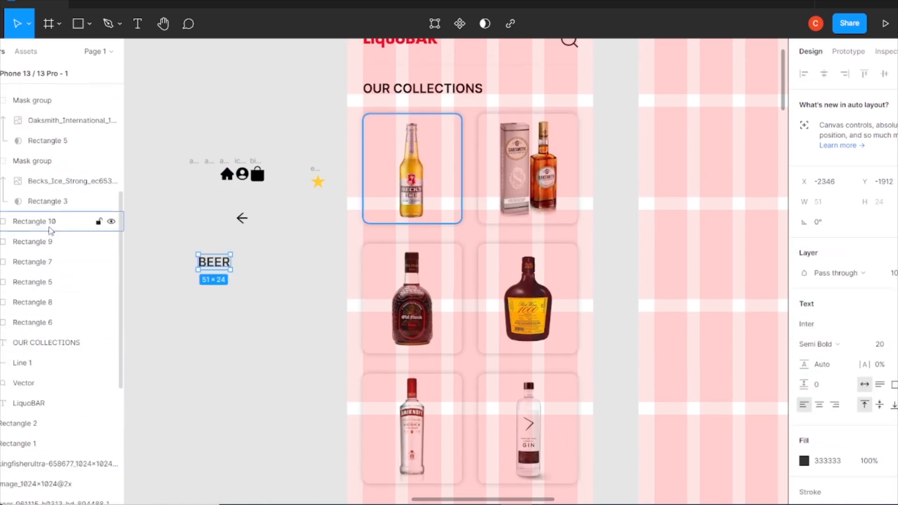
{"action": "left_click", "coordinate": [51, 230]}
{"action": "scroll", "coordinate": [311, 306], "scroll_direction": "down", "scroll_amount": 3}
{"action": "left_click", "coordinate": [311, 307]}
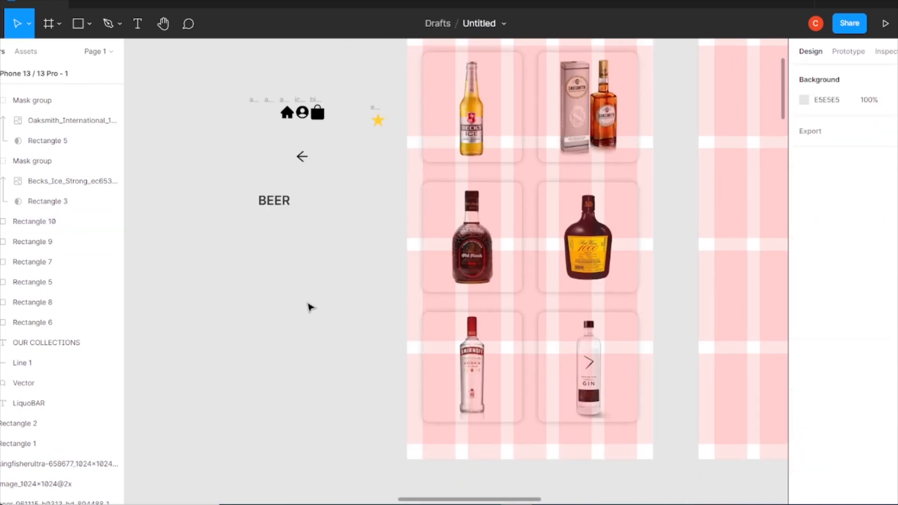
{"action": "key", "text": "ctrl+v"}
{"action": "left_click", "coordinate": [111, 242]}
{"action": "left_click_drag", "start_coordinate": [514, 123], "coordinate": [299, 336]}
{"action": "scroll", "coordinate": [72, 360], "scroll_direction": "down", "scroll_amount": 5}
{"action": "left_click", "coordinate": [111, 225]}
{"action": "left_click_drag", "start_coordinate": [270, 203], "coordinate": [260, 317]}
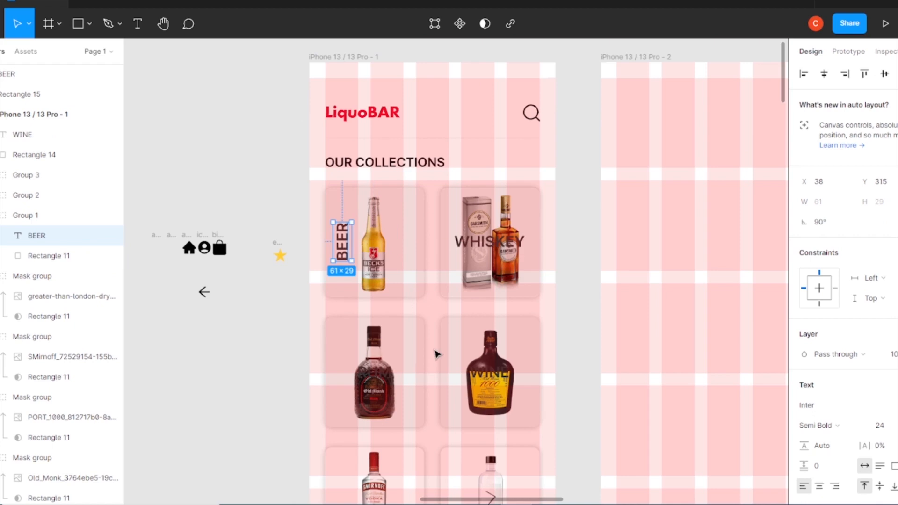
Rotate the WHISKEY label vertically and move it to the second card's left edge
{"action": "left_click", "coordinate": [490, 241]}
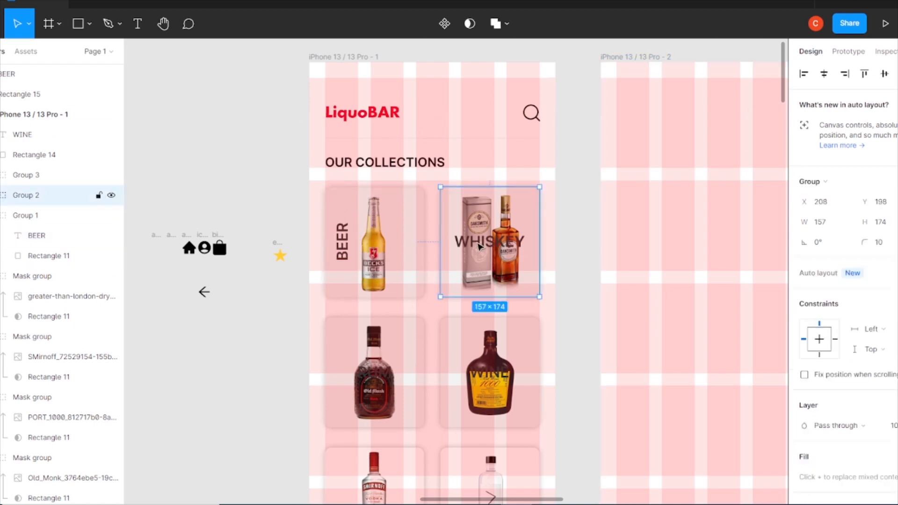
{"action": "left_click", "coordinate": [489, 240]}
{"action": "left_click_drag", "start_coordinate": [526, 252], "coordinate": [494, 194]}
{"action": "left_click_drag", "start_coordinate": [495, 252], "coordinate": [462, 251]}
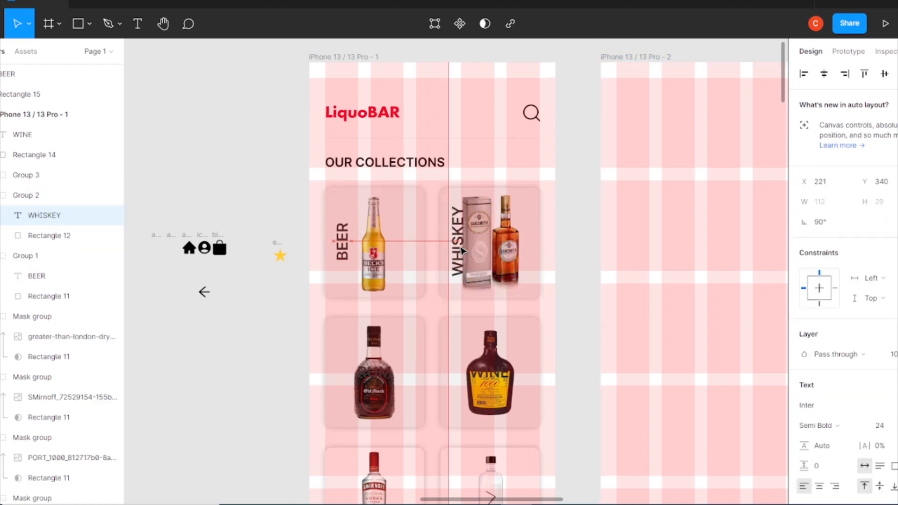
Position the RUM and WINE labels along the left edges of the third and fourth cards
{"action": "double_click", "coordinate": [377, 380]}
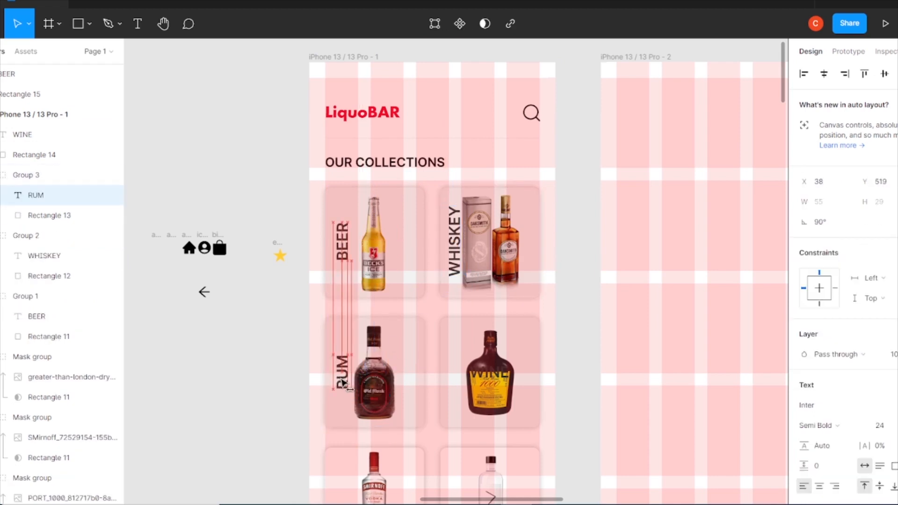
{"action": "left_click", "coordinate": [507, 378]}
{"action": "left_click_drag", "start_coordinate": [496, 373], "coordinate": [461, 373]}
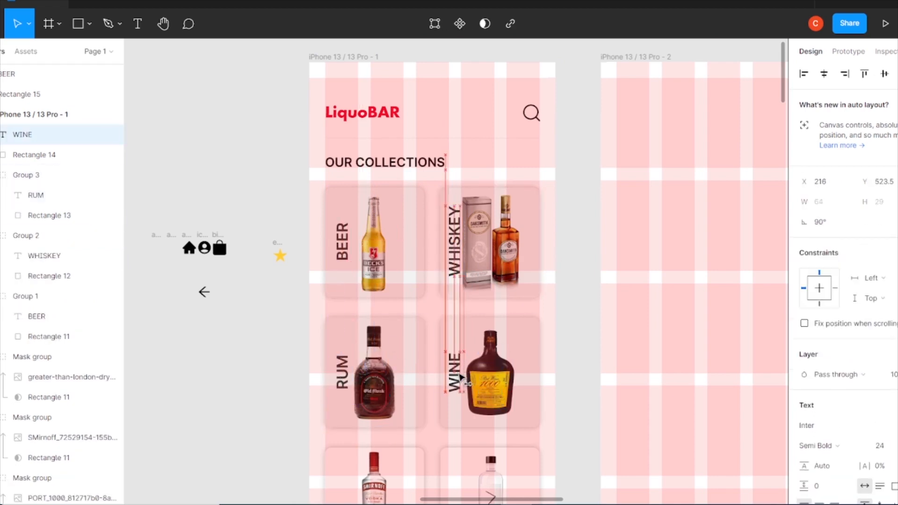
Try ungrouping and regrouping the BEER label with its card rectangle
{"action": "scroll", "coordinate": [528, 385], "scroll_direction": "down", "scroll_amount": 3}
{"action": "left_click", "coordinate": [347, 255]}
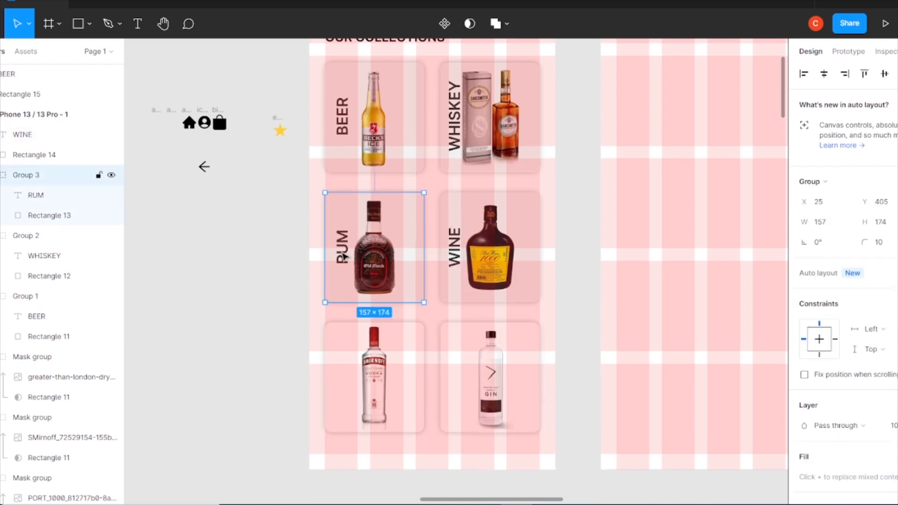
{"action": "double_click", "coordinate": [343, 256]}
{"action": "left_click", "coordinate": [345, 217], "text": "shift"}
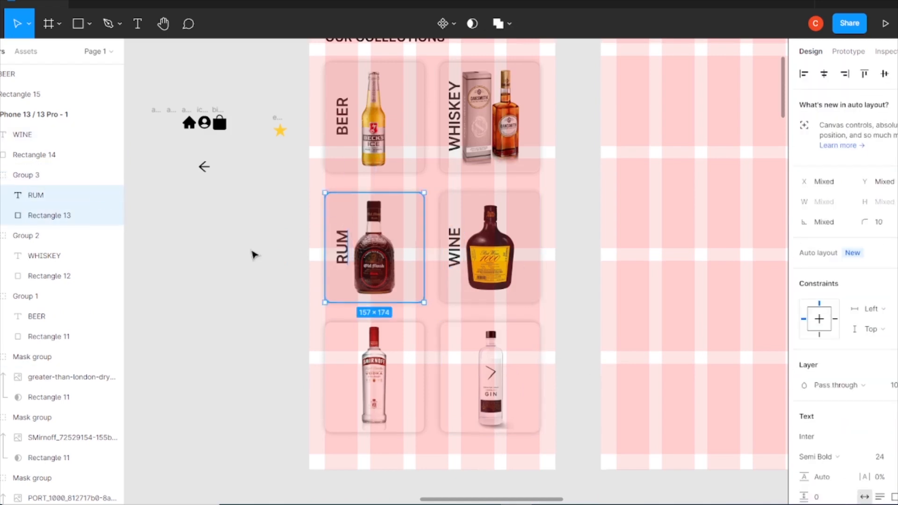
{"action": "left_click", "coordinate": [355, 117]}
{"action": "right_click", "coordinate": [351, 119]}
{"action": "left_click", "coordinate": [371, 288]}
{"action": "left_click", "coordinate": [341, 117]}
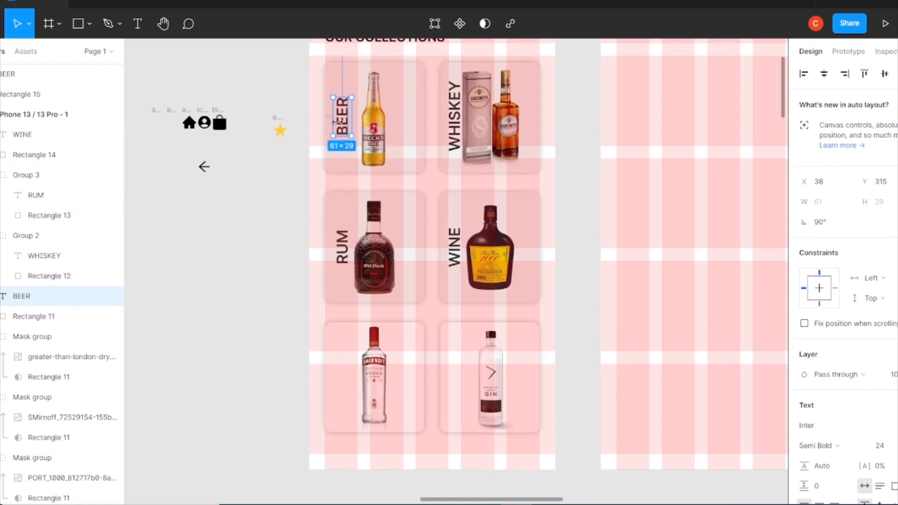
{"action": "left_click", "coordinate": [328, 131], "text": "shift"}
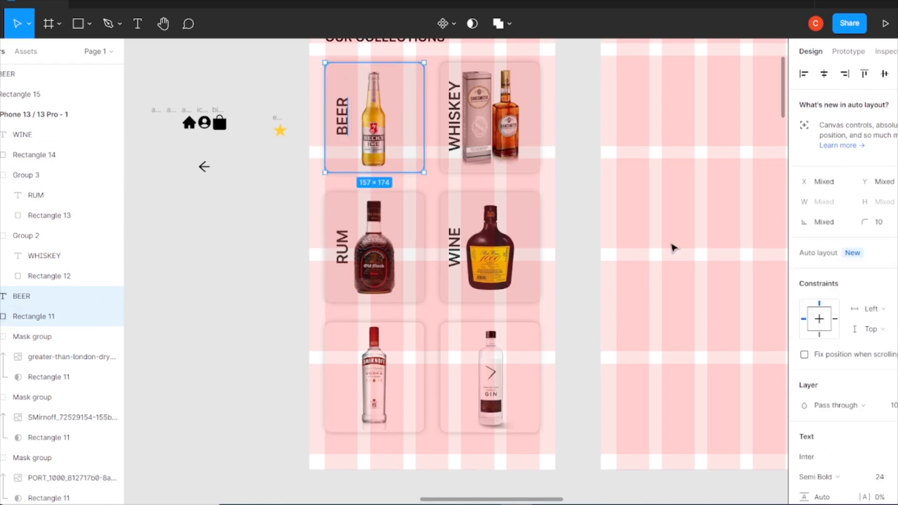
{"action": "left_click", "coordinate": [251, 255]}
{"action": "left_click", "coordinate": [354, 124]}
{"action": "left_click", "coordinate": [201, 266]}
{"action": "key", "text": "ctrl+z"}
{"action": "key", "text": "ctrl+z"}
{"action": "key", "text": "ctrl+z"}
{"action": "key", "text": "ctrl+g"}
{"action": "left_click", "coordinate": [223, 258]}
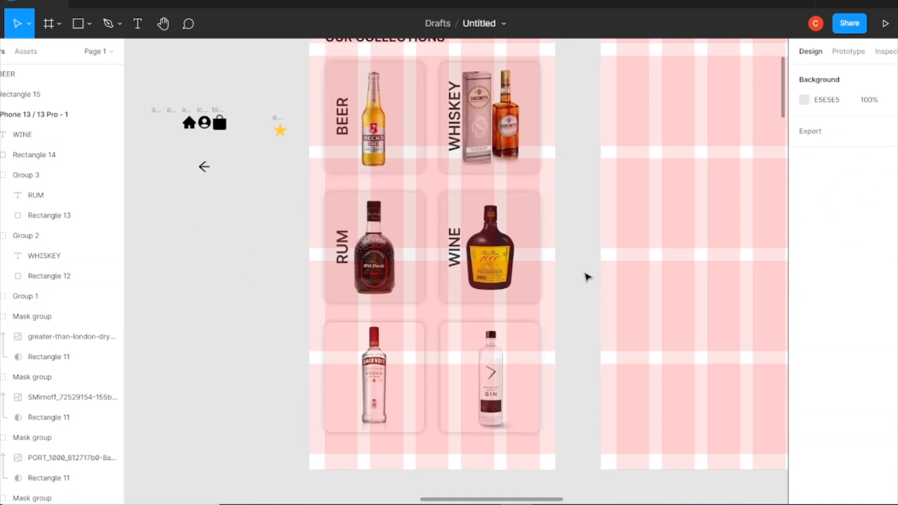
Nudge the BEER and RUM labels slightly left to X 32
{"action": "left_click", "coordinate": [341, 120]}
{"action": "left_click", "coordinate": [342, 119]}
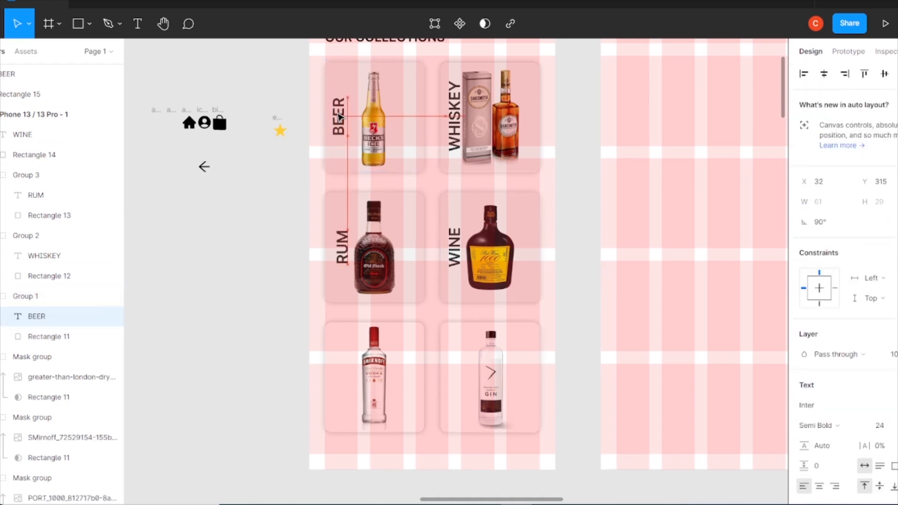
{"action": "left_click", "coordinate": [343, 255]}
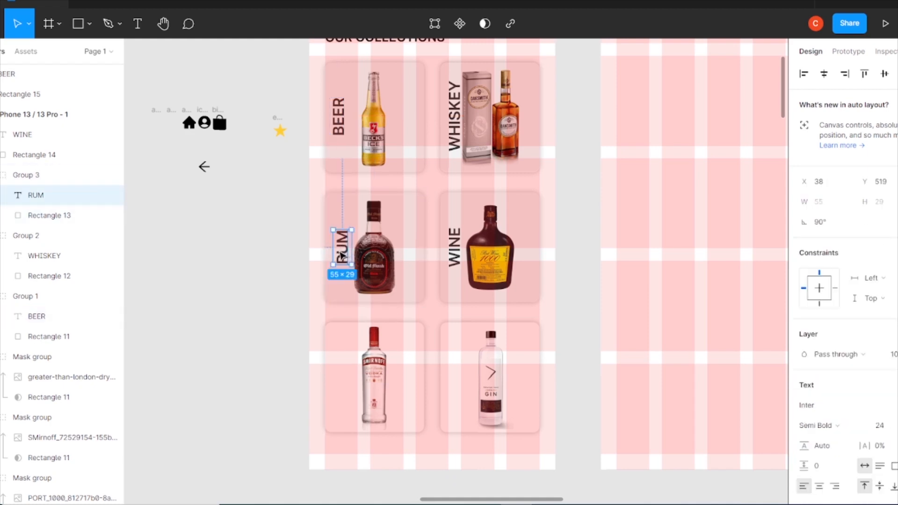
{"action": "left_click_drag", "start_coordinate": [340, 256], "coordinate": [340, 256]}
Select the spare gray card with its BEER text and move it up beside the frame
{"action": "scroll", "coordinate": [405, 347], "scroll_direction": "down", "scroll_amount": 5}
{"action": "key", "text": "ctrl+minus"}
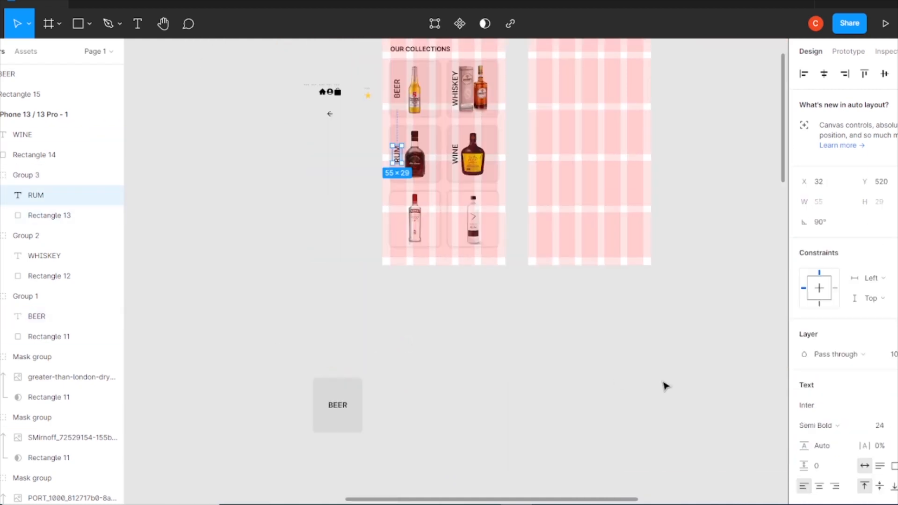
{"action": "left_click_drag", "start_coordinate": [423, 372], "coordinate": [311, 458]}
{"action": "left_click_drag", "start_coordinate": [334, 421], "coordinate": [315, 232]}
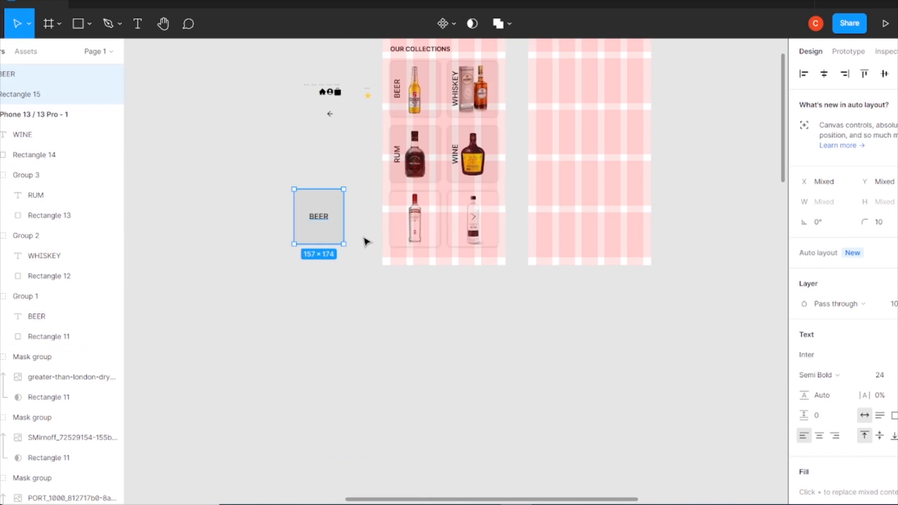
Rotate the spare card's BEER text vertically and move it to the card's left edge
{"action": "key", "text": "ctrl+plus"}
{"action": "key", "text": "ctrl+plus"}
{"action": "left_click_drag", "start_coordinate": [130, 80], "coordinate": [440, 306]}
{"action": "left_click", "coordinate": [440, 306]}
{"action": "left_click", "coordinate": [268, 356]}
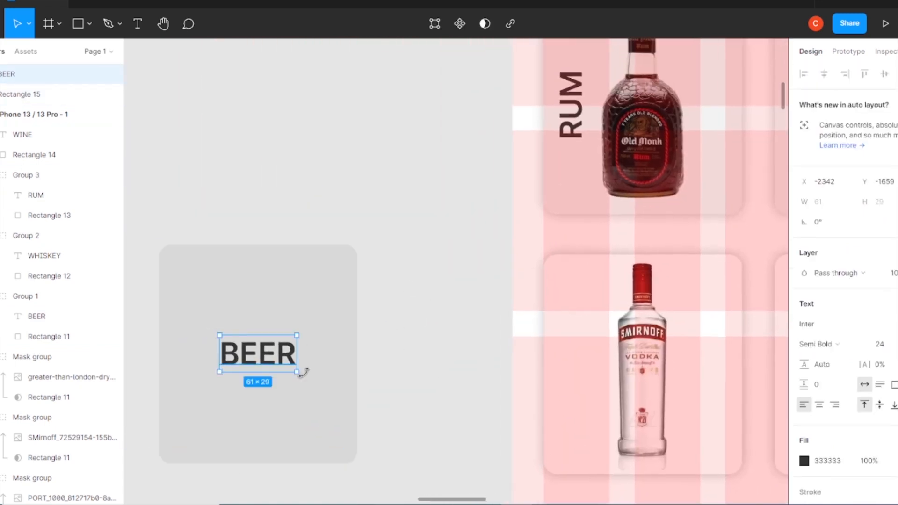
{"action": "left_click_drag", "start_coordinate": [303, 373], "coordinate": [283, 293]}
{"action": "left_click_drag", "start_coordinate": [315, 342], "coordinate": [194, 356]}
{"action": "key", "text": "ctrl+z"}
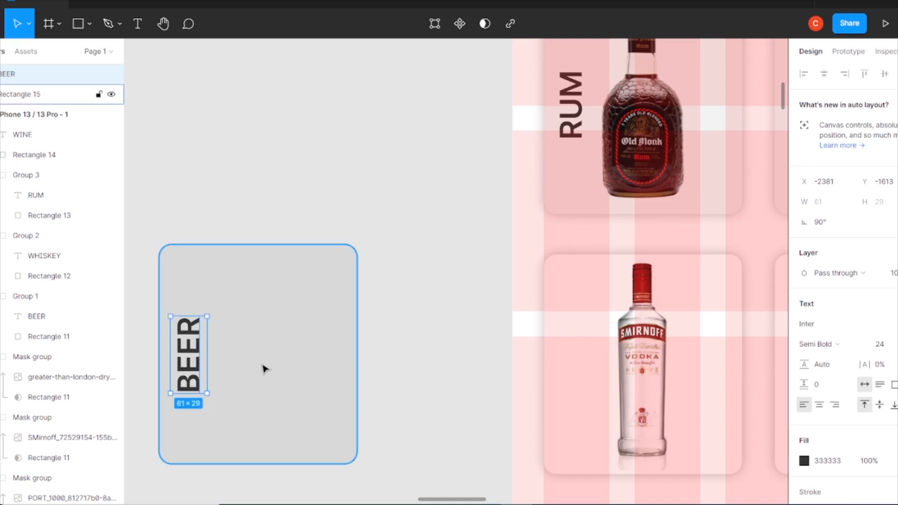
Retype the spare card's label as VODKA
{"action": "double_click", "coordinate": [192, 380]}
{"action": "type", "text": "VO"}
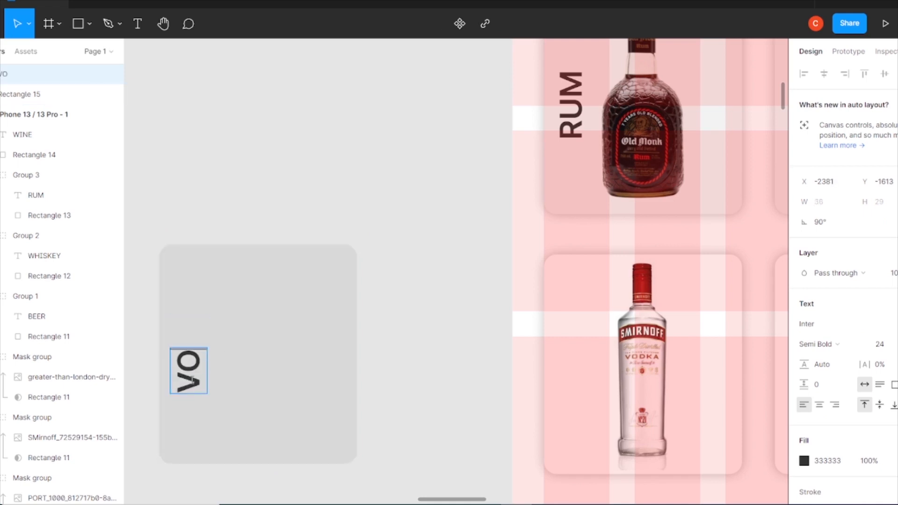
{"action": "left_click", "coordinate": [247, 273]}
Place the VODKA label over the vodka bottle card and group it with the card
{"action": "left_click_drag", "start_coordinate": [188, 341], "coordinate": [189, 357]}
{"action": "left_click_drag", "start_coordinate": [436, 259], "coordinate": [575, 384]}
{"action": "left_click_drag", "start_coordinate": [405, 337], "coordinate": [195, 351]}
{"action": "left_click_drag", "start_coordinate": [367, 362], "coordinate": [367, 364]}
{"action": "key", "text": "ctrl+g"}
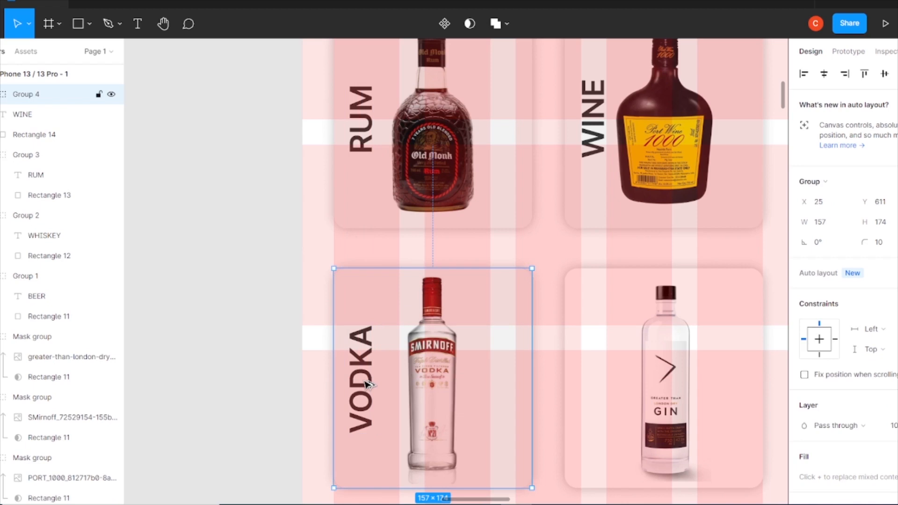
Duplicate the VODKA label group onto the gin card and retype its label as GIN
{"action": "left_click_drag", "start_coordinate": [372, 386], "coordinate": [579, 399]}
{"action": "double_click", "coordinate": [593, 385]}
{"action": "type", "text": "G"}
{"action": "left_click_drag", "start_coordinate": [592, 406], "coordinate": [591, 381]}
{"action": "left_click", "coordinate": [232, 407]}
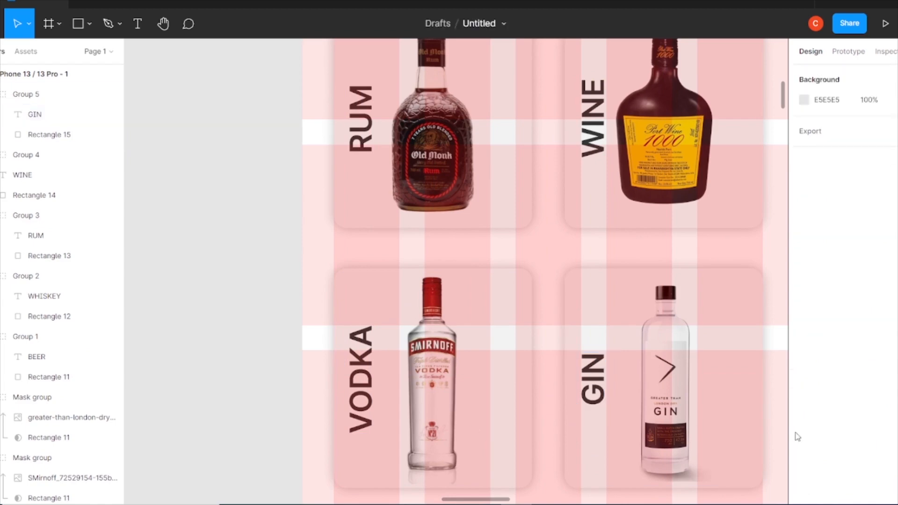
Review the labelled collection cards in the frame
{"action": "key", "text": "ctrl+minus"}
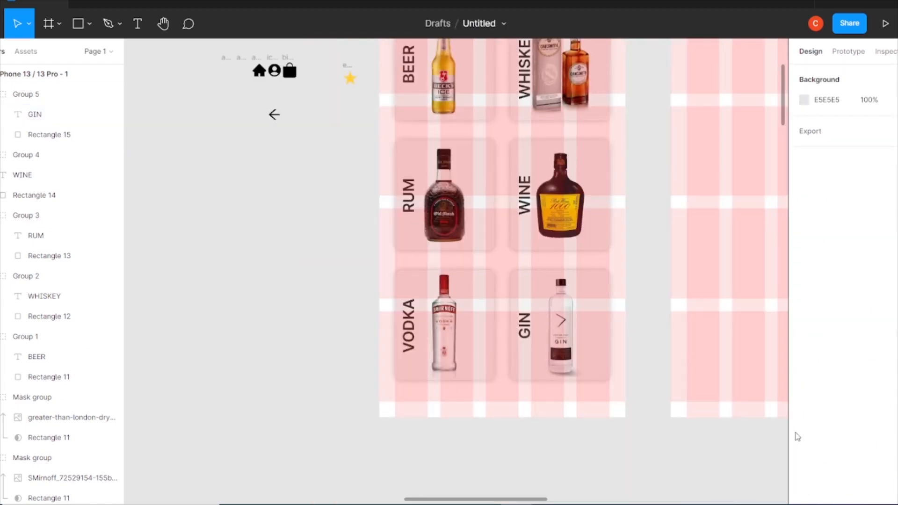
{"action": "left_click_drag", "start_coordinate": [491, 216], "coordinate": [389, 277]}
{"action": "double_click", "coordinate": [424, 139]}
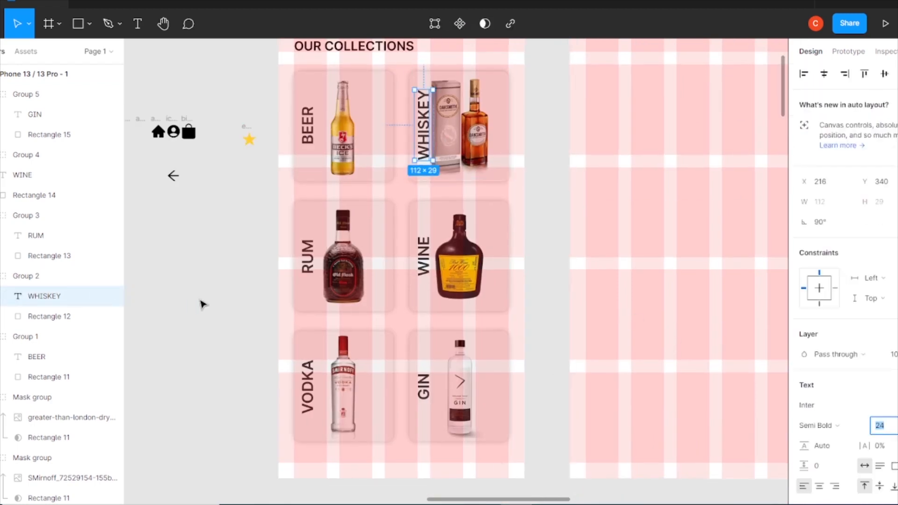
{"action": "left_click", "coordinate": [567, 276]}
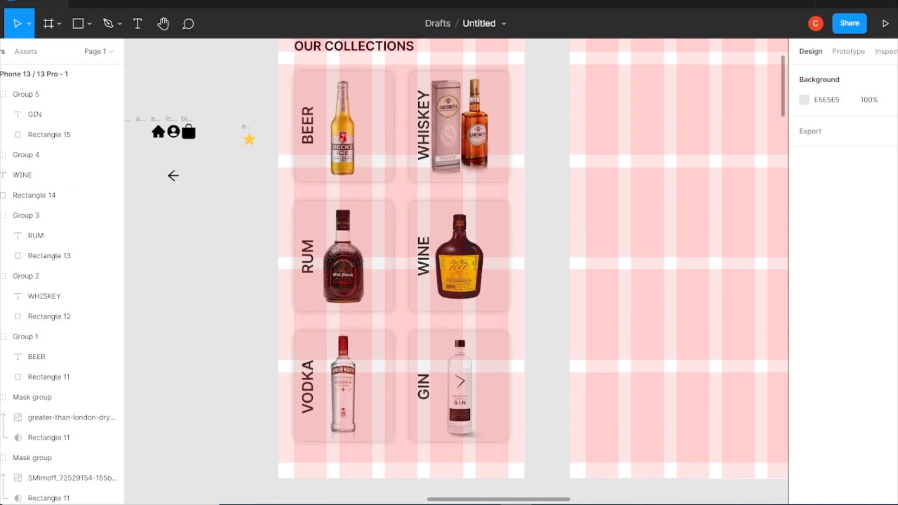
Draw a 390 × 74 rectangle spanning the bottom edge of the home frame as a navigation bar
{"action": "scroll", "coordinate": [547, 216], "scroll_direction": "down", "scroll_amount": 3}
{"action": "key", "text": "r"}
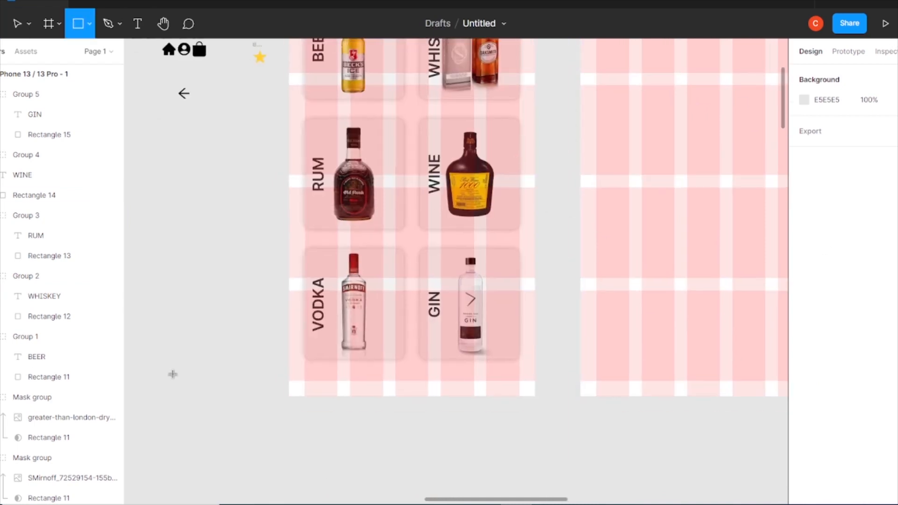
{"action": "left_click_drag", "start_coordinate": [171, 373], "coordinate": [431, 431]}
{"action": "mouse_move", "coordinate": [332, 417]}
{"action": "left_mouse_down"}
{"action": "mouse_move", "coordinate": [451, 389]}
{"action": "mouse_move", "coordinate": [454, 379]}
{"action": "mouse_move", "coordinate": [454, 389]}
{"action": "left_mouse_up"}
{"action": "left_click_drag", "start_coordinate": [272, 371], "coordinate": [289, 372]}
{"action": "mouse_move", "coordinate": [412, 341]}
{"action": "left_mouse_down"}
{"action": "mouse_move", "coordinate": [413, 365]}
{"action": "mouse_move", "coordinate": [413, 347]}
{"action": "left_mouse_up"}
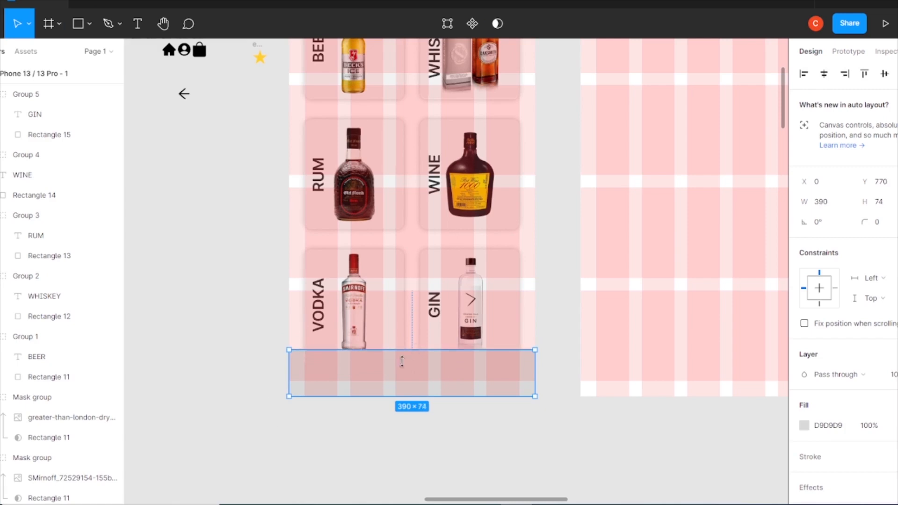
Add a background blur of 15 to the bottom bar and set its layer opacity to 55%
{"action": "scroll", "coordinate": [826, 405], "scroll_direction": "down", "scroll_amount": 2}
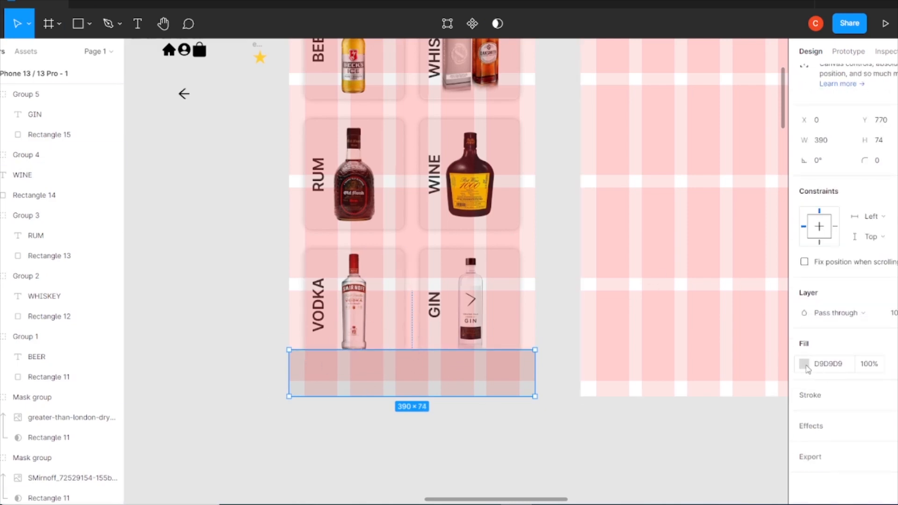
{"action": "left_click", "coordinate": [804, 365]}
{"action": "left_click", "coordinate": [811, 426]}
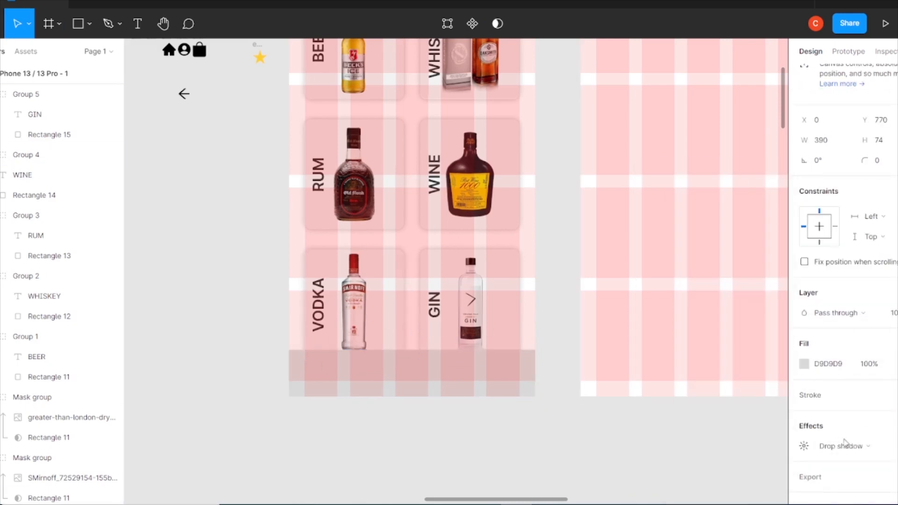
{"action": "left_click", "coordinate": [837, 445]}
{"action": "left_click", "coordinate": [848, 475]}
{"action": "left_click", "coordinate": [804, 447]}
{"action": "type", "text": "15"}
{"action": "key", "text": "Return"}
{"action": "left_click", "coordinate": [896, 318]}
{"action": "type", "text": "45"}
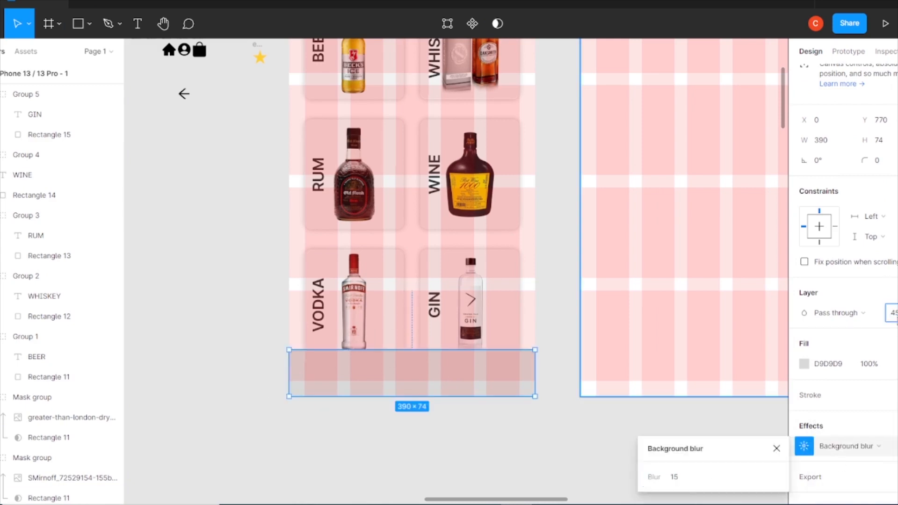
{"action": "key", "text": "Return"}
{"action": "left_click", "coordinate": [896, 316]}
{"action": "type", "text": "55"}
{"action": "key", "text": "Return"}
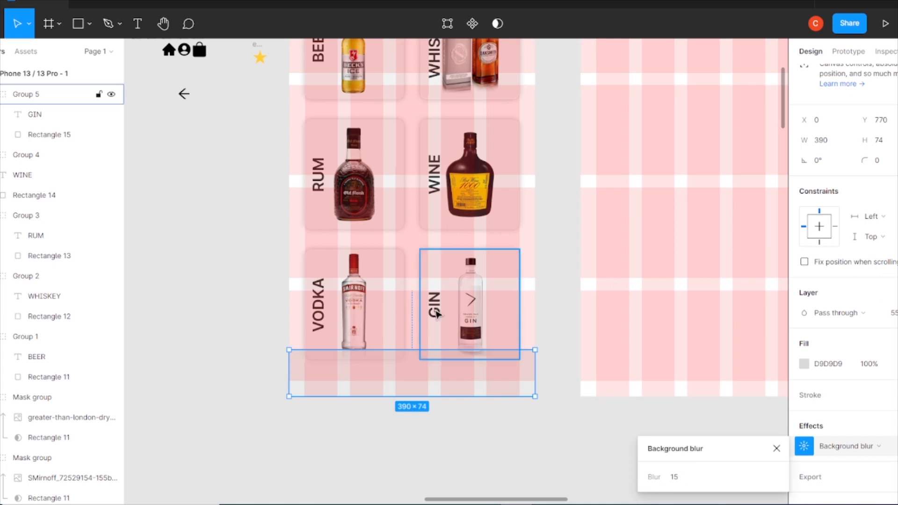
Move the home, bag and account icons onto the bottom bar, spread across its width
{"action": "left_click_drag", "start_coordinate": [203, 68], "coordinate": [152, 45]}
{"action": "scroll", "coordinate": [199, 224], "scroll_direction": "up", "scroll_amount": 3}
{"action": "left_click", "coordinate": [199, 225]}
{"action": "left_click_drag", "start_coordinate": [198, 167], "coordinate": [205, 307]}
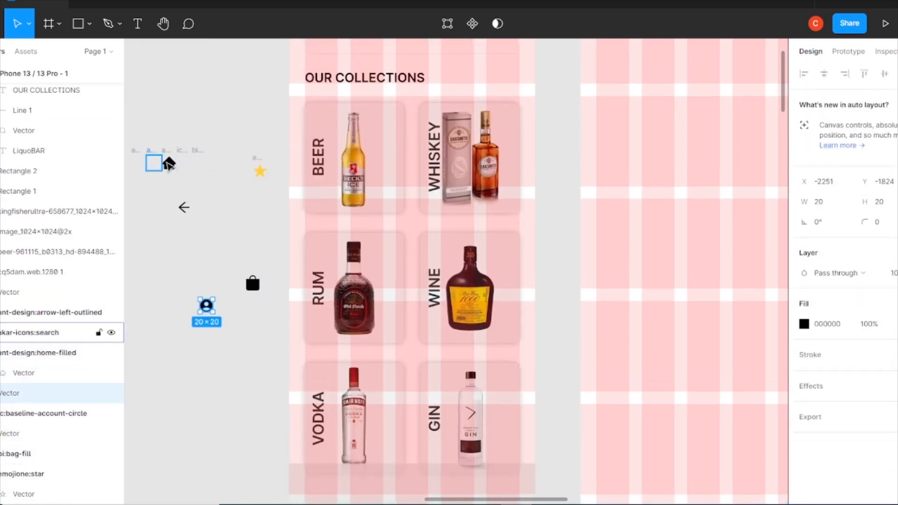
{"action": "left_click_drag", "start_coordinate": [167, 172], "coordinate": [167, 335]}
{"action": "scroll", "coordinate": [297, 352], "scroll_direction": "down", "scroll_amount": 3}
{"action": "left_click_drag", "start_coordinate": [164, 178], "coordinate": [338, 339]}
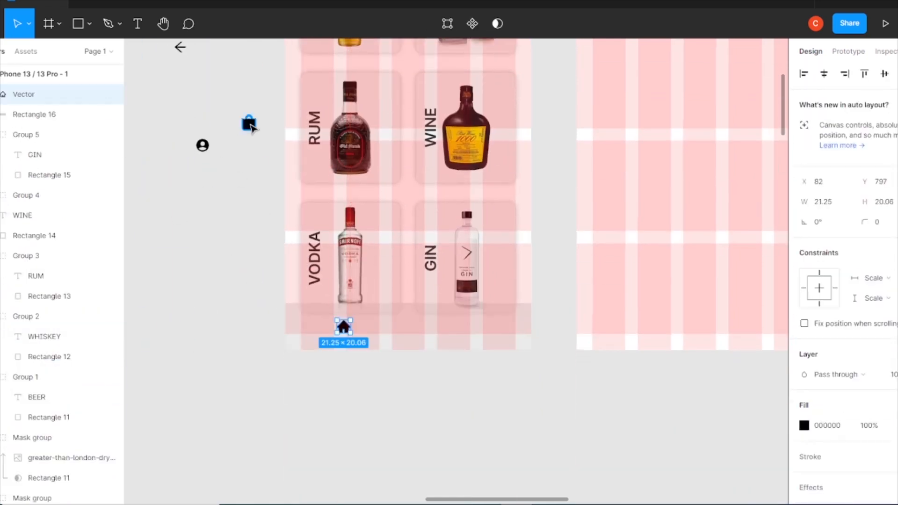
{"action": "left_click_drag", "start_coordinate": [250, 124], "coordinate": [417, 329]}
{"action": "left_click_drag", "start_coordinate": [202, 145], "coordinate": [489, 328]}
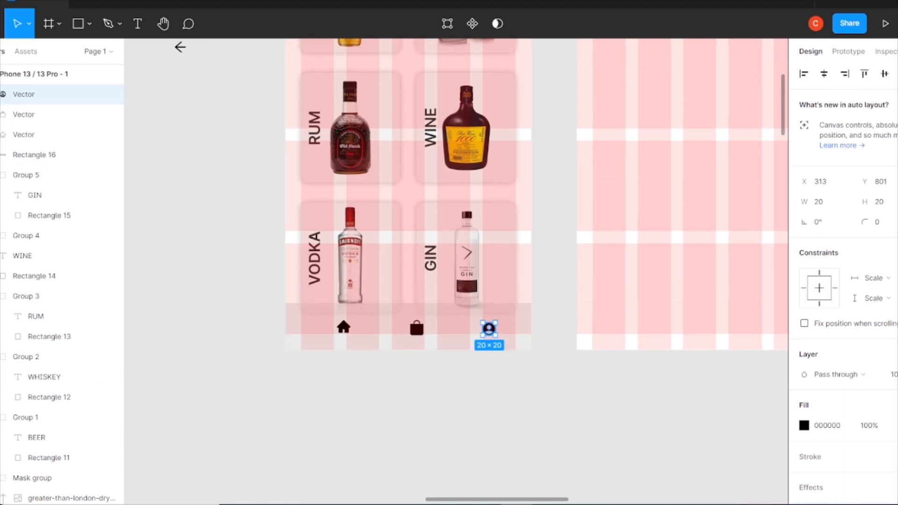
Resize the bag and home icons to 25 px tall and the account icon to 28 × 28
{"action": "left_click", "coordinate": [416, 329]}
{"action": "left_click", "coordinate": [879, 205]}
{"action": "type", "text": "25"}
{"action": "key", "text": "Return"}
{"action": "left_click", "coordinate": [344, 328]}
{"action": "left_click", "coordinate": [881, 204]}
{"action": "type", "text": "25"}
{"action": "key", "text": "Return"}
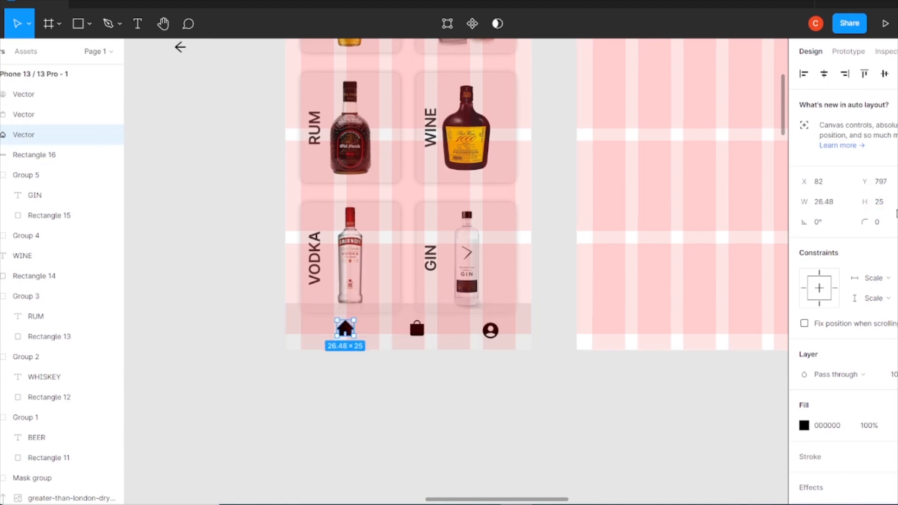
{"action": "left_click", "coordinate": [417, 328]}
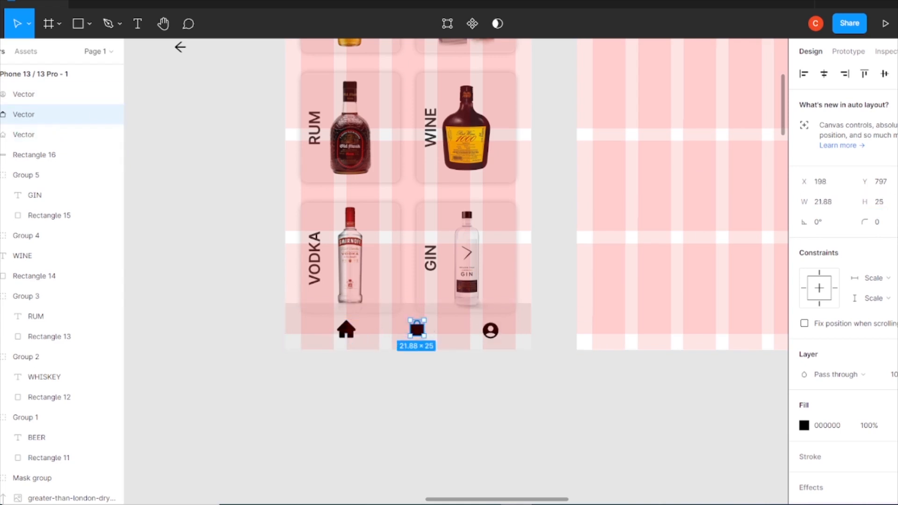
{"action": "left_click", "coordinate": [489, 330]}
{"action": "left_click", "coordinate": [891, 199]}
{"action": "type", "text": "28"}
{"action": "key", "text": "Return"}
Nudge the three bar icons into line and tidy them up to even horizontal spacing
{"action": "left_click_drag", "start_coordinate": [345, 331], "coordinate": [334, 331]}
{"action": "left_click_drag", "start_coordinate": [490, 333], "coordinate": [488, 330]}
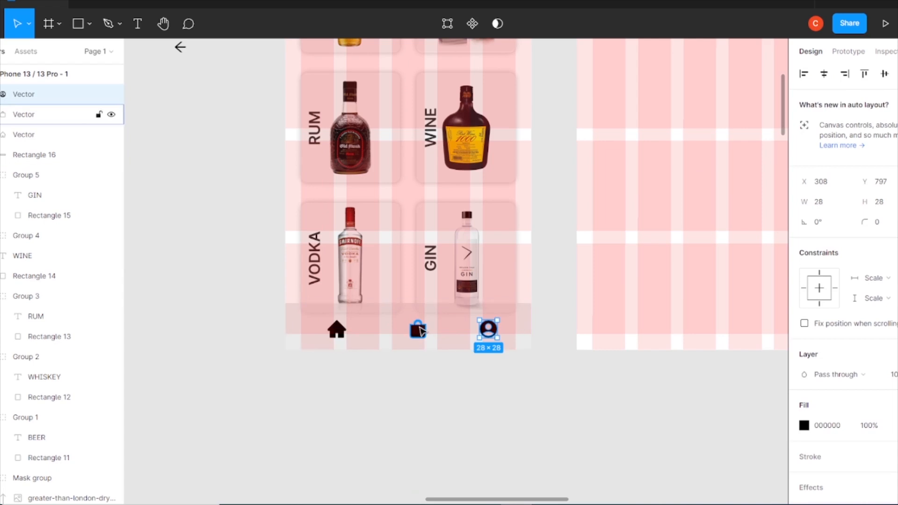
{"action": "left_click", "coordinate": [350, 340], "text": "shift"}
{"action": "left_click", "coordinate": [338, 331]}
{"action": "left_click", "coordinate": [418, 331]}
{"action": "left_click", "coordinate": [489, 331], "text": "shift"}
{"action": "left_click", "coordinate": [897, 74]}
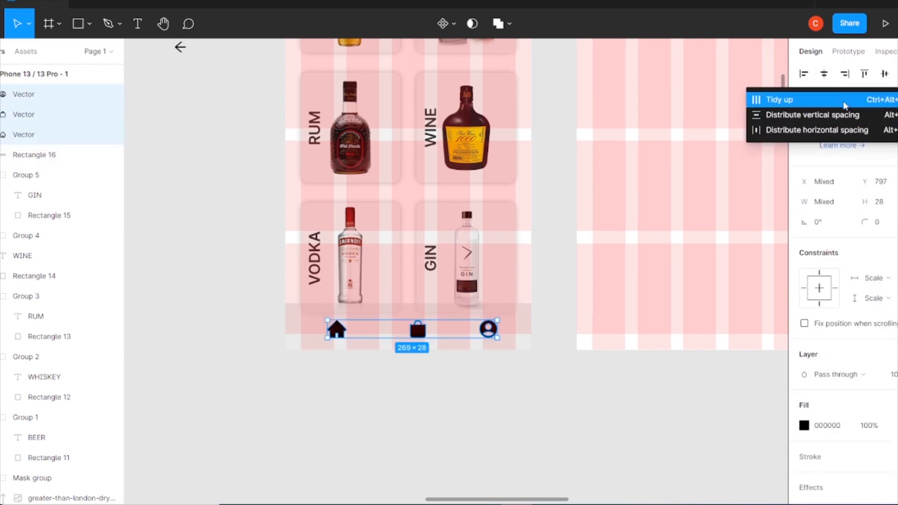
{"action": "left_click", "coordinate": [845, 103]}
Fill the home icon with the red document colour
{"action": "left_click", "coordinate": [465, 388]}
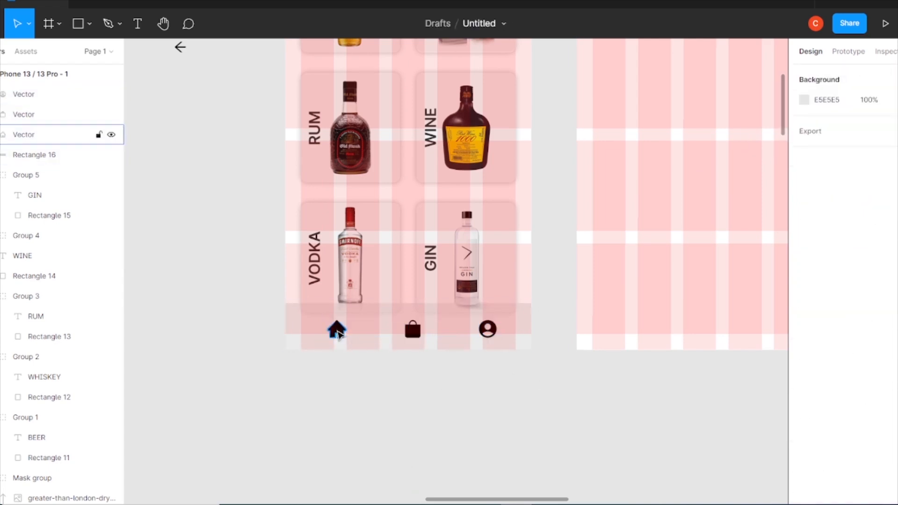
{"action": "left_click", "coordinate": [337, 332]}
{"action": "left_click", "coordinate": [805, 425]}
{"action": "left_click", "coordinate": [744, 445]}
{"action": "left_click", "coordinate": [777, 174]}
Fill the bag and account icons with the dark grey document colour
{"action": "left_click", "coordinate": [468, 388]}
{"action": "left_click", "coordinate": [420, 333]}
{"action": "left_click", "coordinate": [488, 330], "text": "shift"}
{"action": "left_click", "coordinate": [804, 477]}
{"action": "left_click_drag", "start_coordinate": [674, 234], "coordinate": [604, 146]}
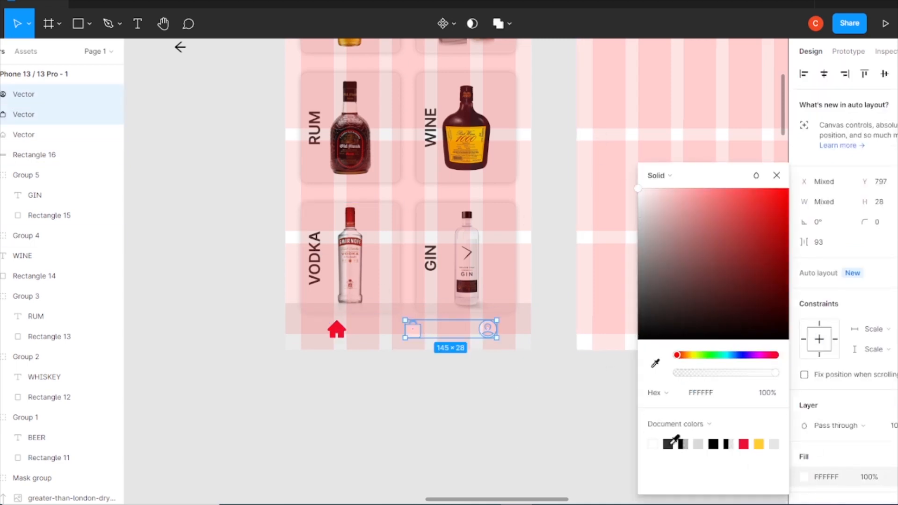
{"action": "left_click", "coordinate": [668, 444]}
{"action": "left_click", "coordinate": [396, 438]}
{"action": "left_click", "coordinate": [397, 438]}
Group the three bar icons and align the group within the bottom bar
{"action": "left_click", "coordinate": [337, 330]}
{"action": "left_click", "coordinate": [413, 330], "text": "shift"}
{"action": "left_click", "coordinate": [488, 331], "text": "shift"}
{"action": "left_click", "coordinate": [896, 74]}
{"action": "left_click", "coordinate": [527, 379]}
{"action": "left_click", "coordinate": [337, 331]}
{"action": "left_click", "coordinate": [485, 332], "text": "shift"}
{"action": "key", "text": "ctrl+g"}
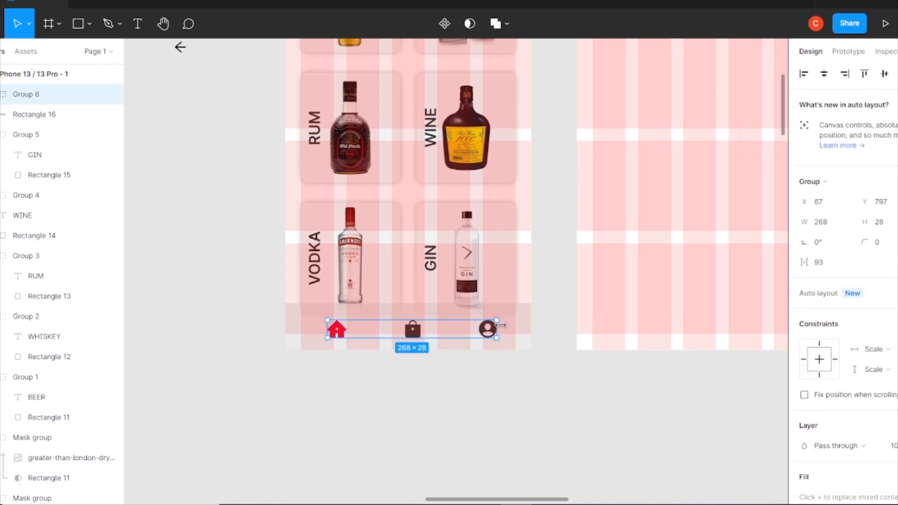
{"action": "left_click", "coordinate": [514, 327], "text": "shift"}
{"action": "left_click", "coordinate": [885, 74]}
{"action": "left_click", "coordinate": [459, 422]}
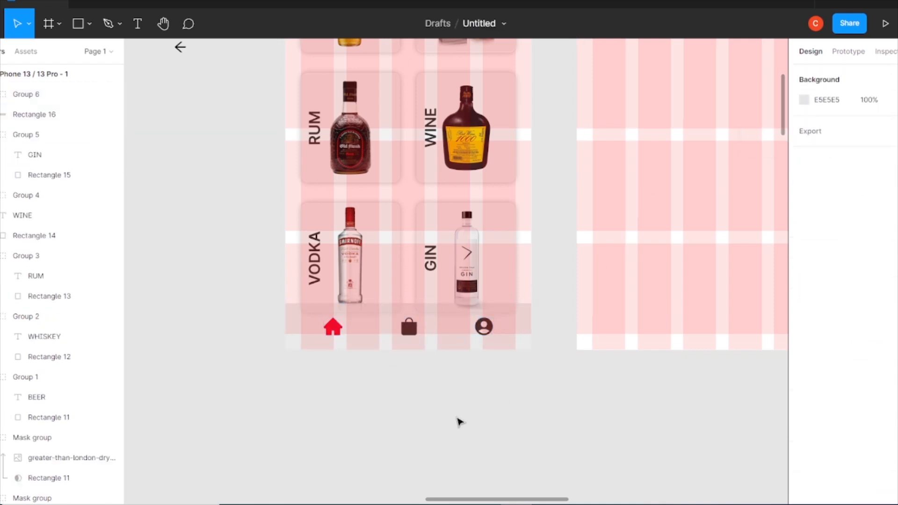
Set the header search icon's stroke to the dark grey 333333 document colour
{"action": "scroll", "coordinate": [411, 189], "scroll_direction": "up", "scroll_amount": 7}
{"action": "left_click", "coordinate": [512, 186]}
{"action": "left_click", "coordinate": [804, 457]}
{"action": "left_click", "coordinate": [668, 444]}
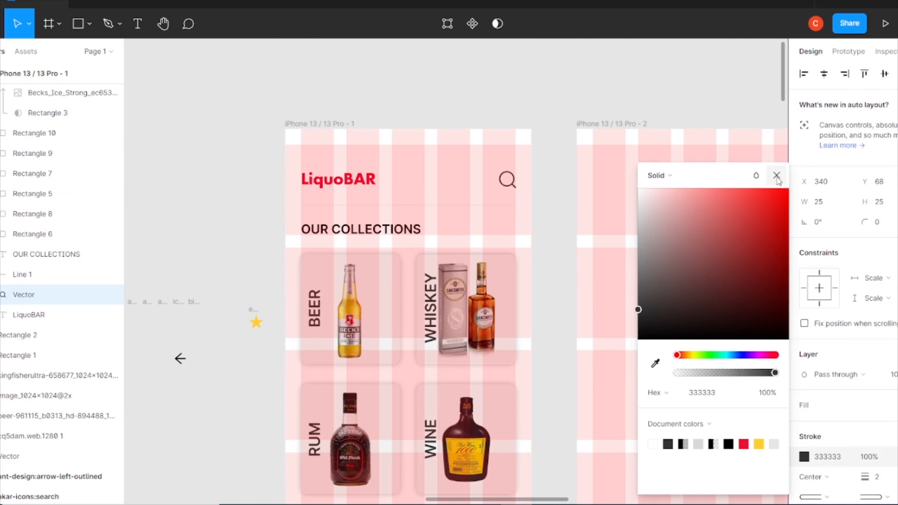
{"action": "left_click", "coordinate": [777, 176]}
Copy the header's LiquoBAR logo, search icon and divider line into the second iPhone frame
{"action": "left_click", "coordinate": [554, 119]}
{"action": "scroll", "coordinate": [448, 352], "scroll_direction": "right", "scroll_amount": 3}
{"action": "scroll", "coordinate": [448, 353], "scroll_direction": "down", "scroll_amount": 2}
{"action": "key", "text": "ctrl+minus"}
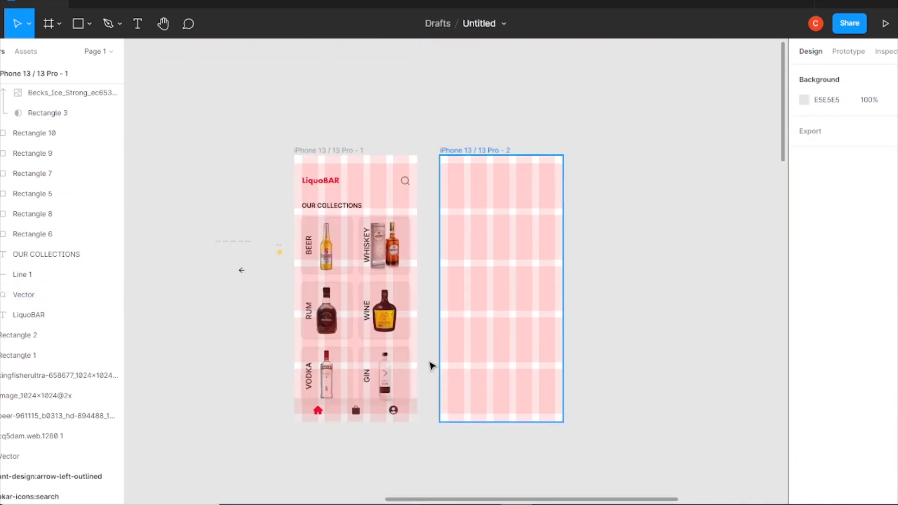
{"action": "scroll", "coordinate": [430, 364], "scroll_direction": "up", "scroll_amount": 1}
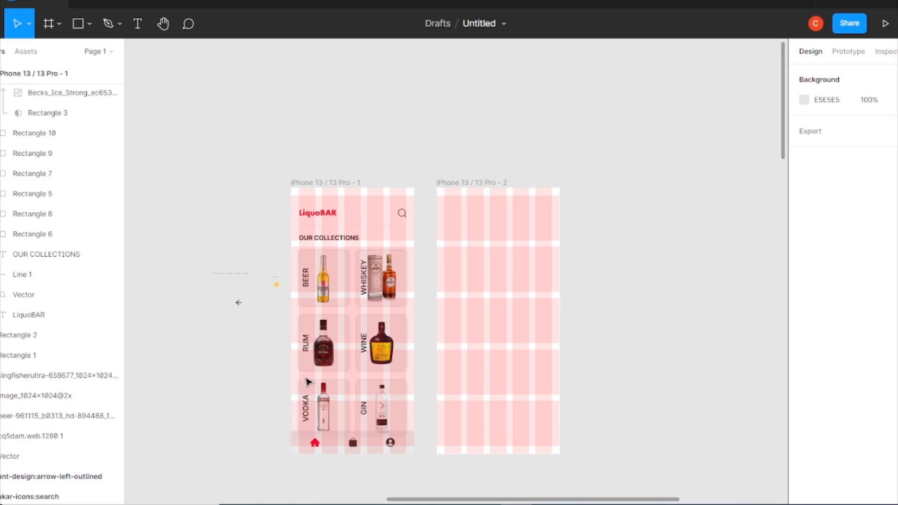
{"action": "left_click", "coordinate": [330, 215]}
{"action": "left_click", "coordinate": [405, 213], "text": "shift"}
{"action": "left_click", "coordinate": [392, 226], "text": "shift"}
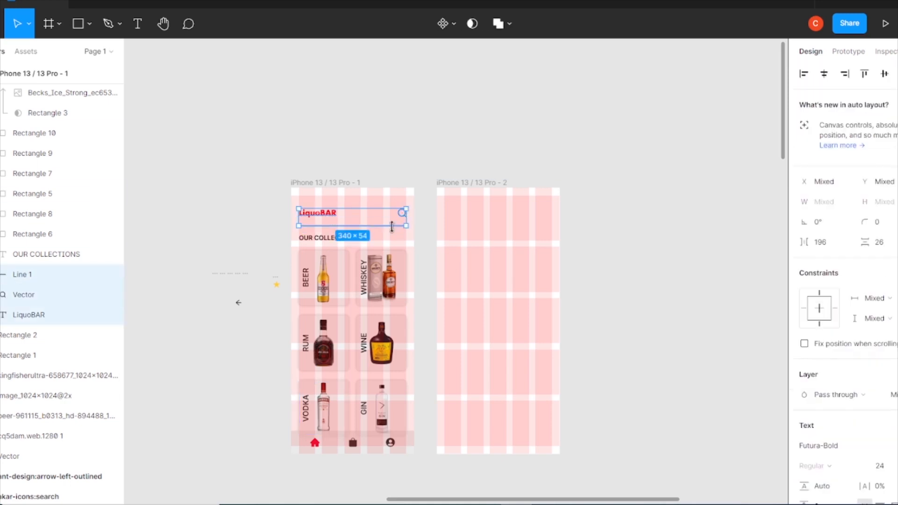
{"action": "left_click", "coordinate": [468, 176]}
{"action": "left_click", "coordinate": [469, 183]}
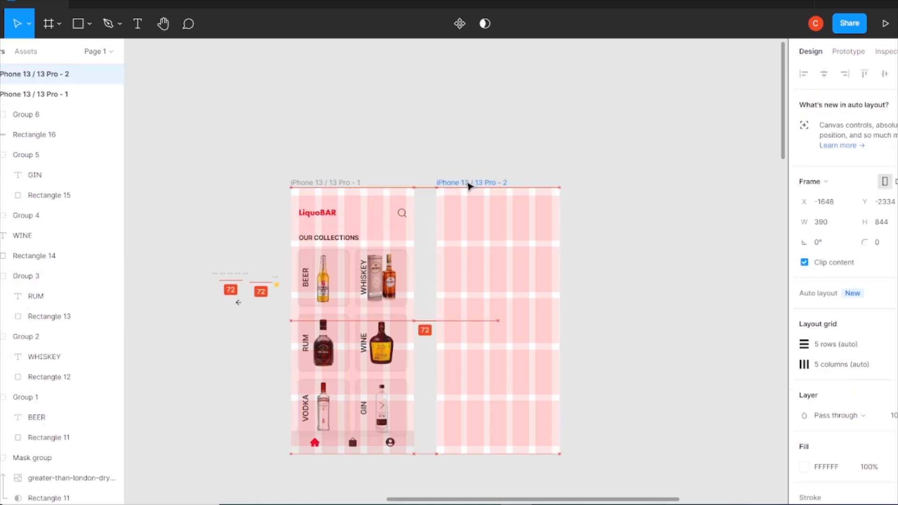
{"action": "left_click", "coordinate": [326, 213]}
{"action": "left_click", "coordinate": [404, 213], "text": "shift"}
{"action": "left_click", "coordinate": [382, 227], "text": "shift"}
{"action": "left_click_drag", "start_coordinate": [442, 223], "coordinate": [481, 220]}
{"action": "left_click", "coordinate": [483, 234]}
{"action": "left_click", "coordinate": [473, 213]}
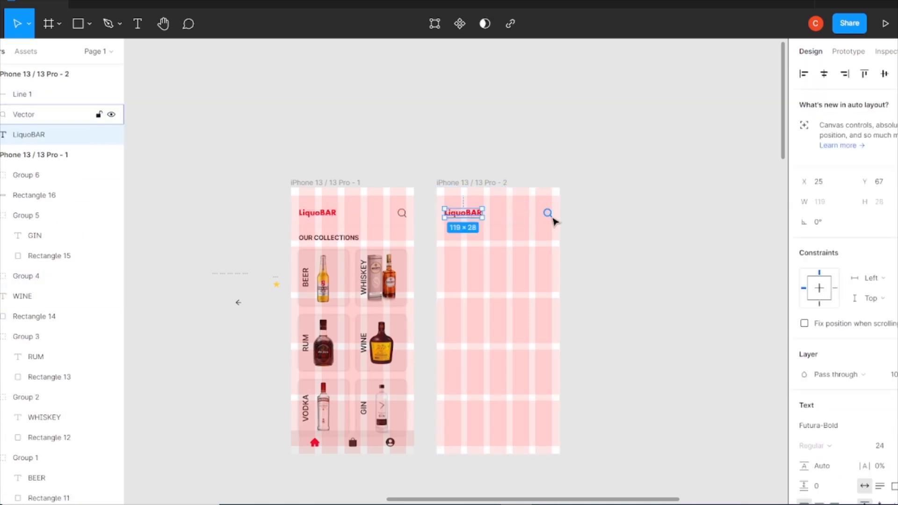
Delete the copied logo and move the back arrow icon into its place in the second frame
{"action": "key", "text": "Delete"}
{"action": "left_click_drag", "start_coordinate": [239, 303], "coordinate": [451, 216]}
{"action": "key", "text": "ctrl+plus"}
{"action": "key", "text": "ctrl+plus"}
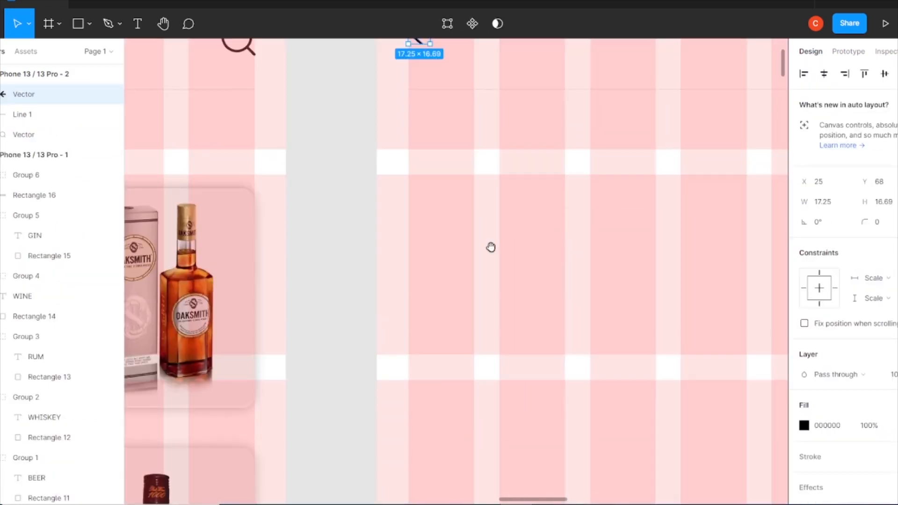
Resize the back arrow to 25 and fill it with the dark grey document colour
{"action": "left_click_drag", "start_coordinate": [482, 257], "coordinate": [283, 381]}
{"action": "left_click", "coordinate": [625, 273]}
{"action": "left_click", "coordinate": [219, 263]}
{"action": "type", "text": "25"}
{"action": "key", "text": "Return"}
{"action": "left_click_drag", "start_coordinate": [227, 266], "coordinate": [227, 266]}
{"action": "left_click", "coordinate": [804, 425]}
{"action": "left_click", "coordinate": [672, 441]}
{"action": "left_click", "coordinate": [776, 175]}
{"action": "left_click", "coordinate": [522, 129]}
{"action": "key", "text": "ctrl+minus"}
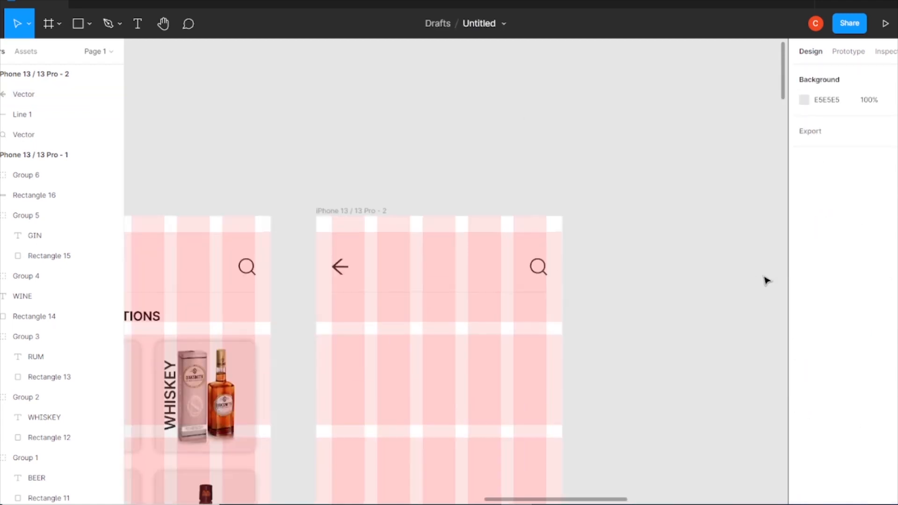
Add a BEER title below the header in the second frame
{"action": "left_click_drag", "start_coordinate": [370, 391], "coordinate": [583, 353]}
{"action": "left_click", "coordinate": [346, 278]}
{"action": "left_click_drag", "start_coordinate": [346, 279], "coordinate": [635, 280], "text": "alt"}
{"action": "key", "text": "Return"}
{"action": "key", "text": "BackSpace"}
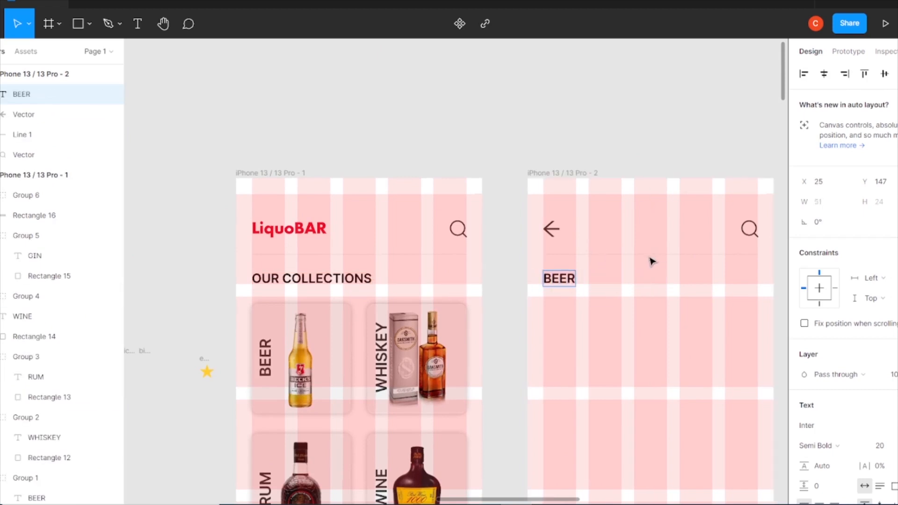
Apply the dark grey 333333 fill to the OUR COLLECTIONS heading and the BEER title
{"action": "left_click", "coordinate": [266, 281]}
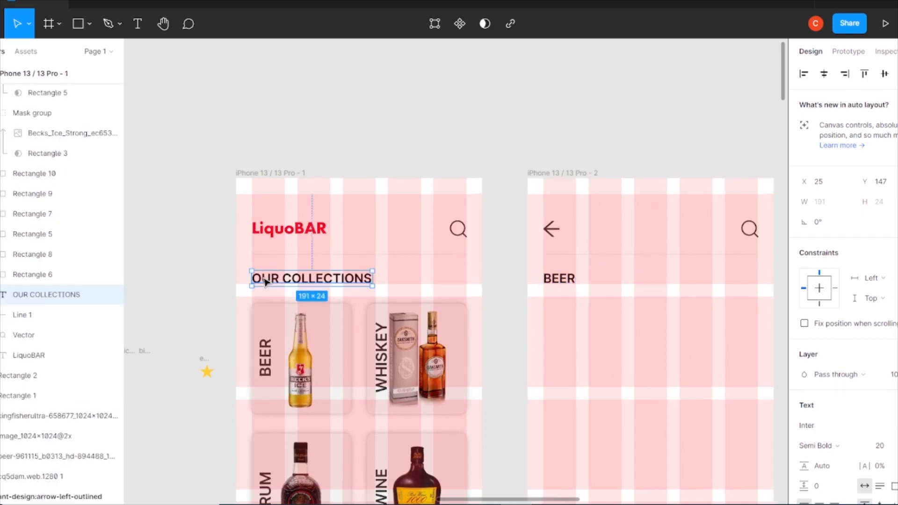
{"action": "scroll", "coordinate": [842, 408], "scroll_direction": "down", "scroll_amount": 4}
{"action": "left_click", "coordinate": [804, 365]}
{"action": "left_click", "coordinate": [669, 442]}
{"action": "left_click", "coordinate": [570, 281]}
{"action": "left_click", "coordinate": [804, 365]}
{"action": "left_click", "coordinate": [669, 443]}
{"action": "key", "text": "Escape"}
Draw a card rectangle about 156 × 202 below the BEER title in the second frame
{"action": "left_click_drag", "start_coordinate": [558, 142], "coordinate": [413, 139]}
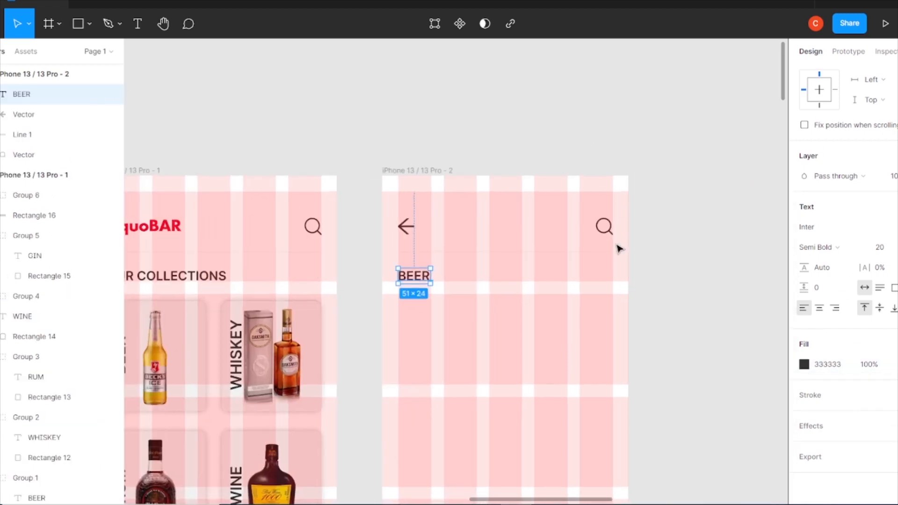
{"action": "left_click", "coordinate": [670, 179]}
{"action": "left_click_drag", "start_coordinate": [405, 309], "coordinate": [501, 436]}
{"action": "scroll", "coordinate": [430, 248], "scroll_direction": "down", "scroll_amount": 5}
{"action": "scroll", "coordinate": [431, 249], "scroll_direction": "left", "scroll_amount": 2}
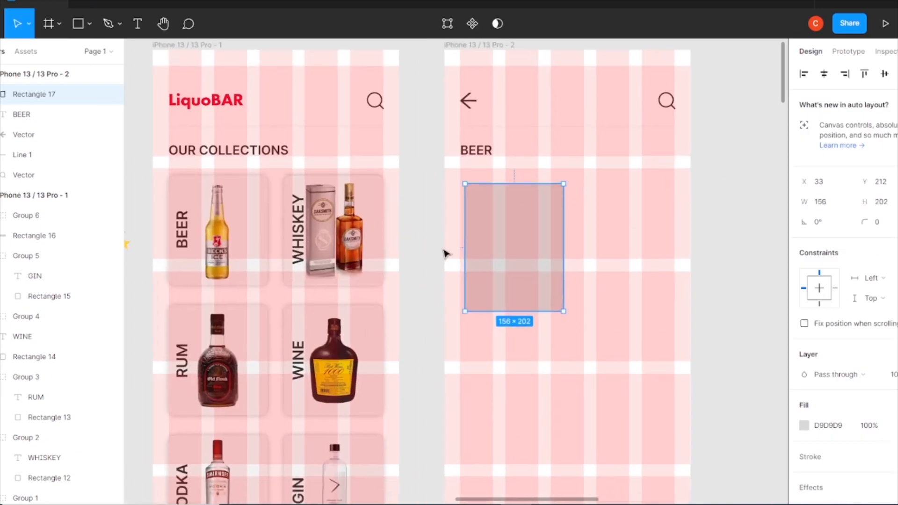
Widen the card to 157 px to match the home cards and duplicate it beside itself
{"action": "left_click", "coordinate": [261, 179]}
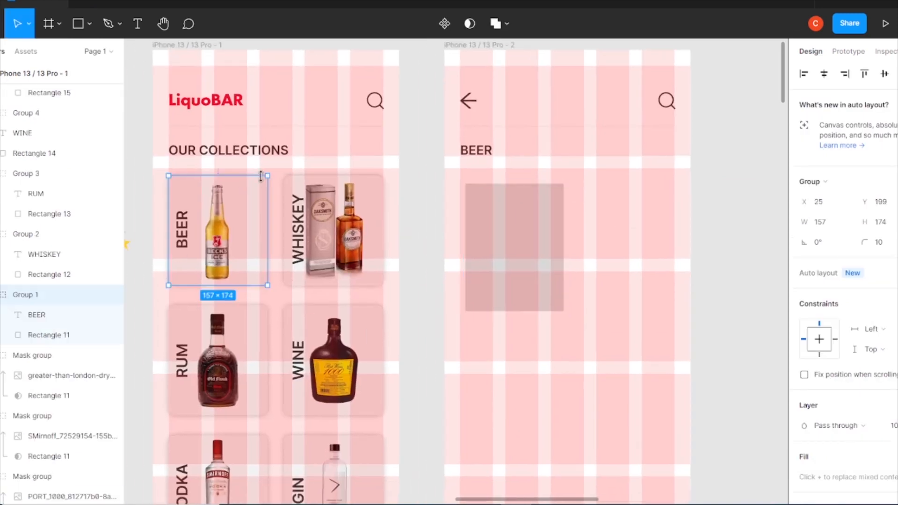
{"action": "left_click", "coordinate": [556, 247]}
{"action": "left_click", "coordinate": [841, 202]}
{"action": "key", "text": "Up"}
{"action": "left_click", "coordinate": [725, 230]}
{"action": "left_click_drag", "start_coordinate": [541, 251], "coordinate": [640, 246]}
Place a Budweiser bottle image on the canvas next to the second frame
{"action": "left_click", "coordinate": [504, 241]}
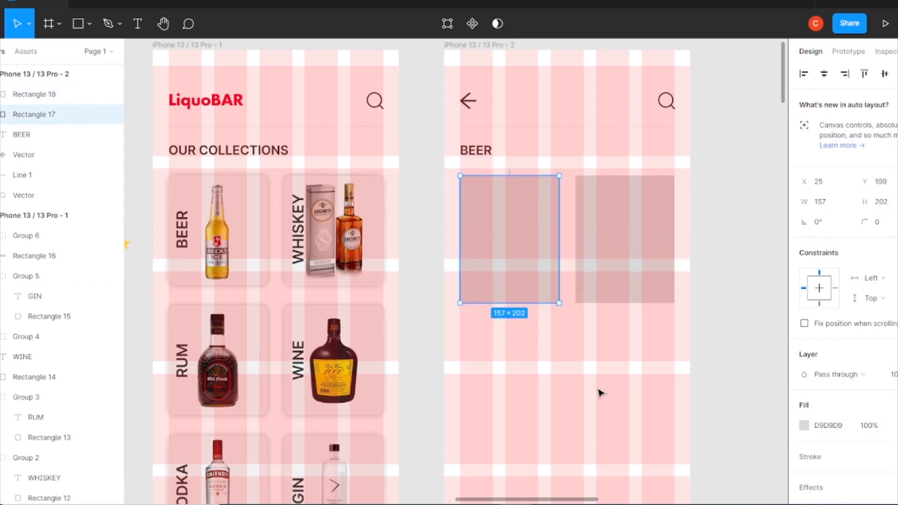
{"action": "left_click", "coordinate": [638, 249], "text": "shift"}
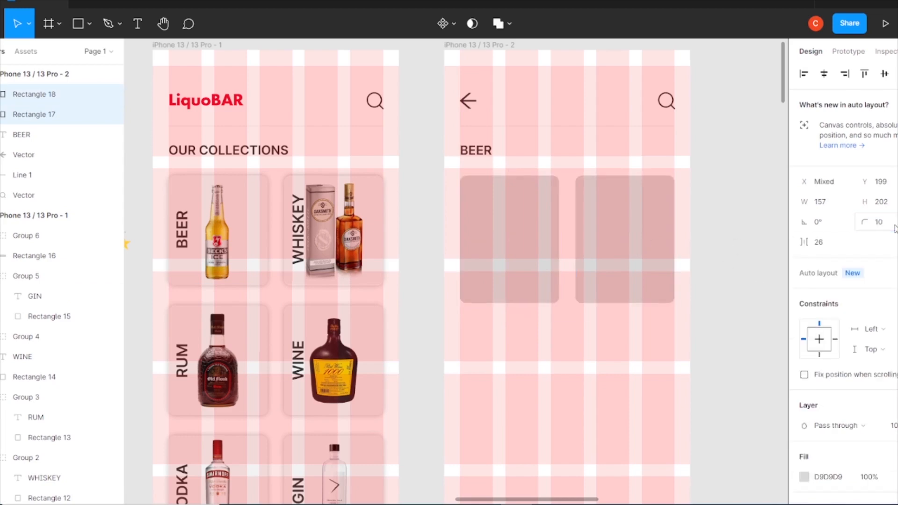
{"action": "left_click", "coordinate": [627, 364]}
{"action": "key", "text": "ctrl+minus"}
{"action": "key", "text": "ctrl+minus"}
{"action": "key", "text": "ctrl+minus"}
{"action": "left_click_drag", "start_coordinate": [625, 363], "coordinate": [579, 84]}
{"action": "left_click_drag", "start_coordinate": [252, 323], "coordinate": [485, 181]}
{"action": "left_click_drag", "start_coordinate": [421, 197], "coordinate": [334, 394]}
{"action": "left_click_drag", "start_coordinate": [411, 381], "coordinate": [408, 220]}
{"action": "key", "text": "ctrl+plus"}
{"action": "key", "text": "ctrl+plus"}
{"action": "key", "text": "ctrl+plus"}
{"action": "left_click_drag", "start_coordinate": [303, 186], "coordinate": [655, 444]}
{"action": "left_click_drag", "start_coordinate": [280, 56], "coordinate": [483, 488]}
{"action": "left_click_drag", "start_coordinate": [311, 107], "coordinate": [431, 349]}
{"action": "left_click_drag", "start_coordinate": [343, 359], "coordinate": [471, 289]}
{"action": "left_click_drag", "start_coordinate": [604, 374], "coordinate": [386, 262]}
{"action": "left_click_drag", "start_coordinate": [289, 267], "coordinate": [512, 265]}
{"action": "mouse_move", "coordinate": [606, 264]}
{"action": "left_mouse_down"}
{"action": "mouse_move", "coordinate": [378, 387]}
{"action": "mouse_move", "coordinate": [351, 345]}
{"action": "mouse_move", "coordinate": [631, 258]}
{"action": "left_mouse_up"}
Draw a rectangle inside the first BEER card
{"action": "left_click", "coordinate": [346, 225]}
{"action": "key", "text": "r"}
{"action": "left_click_drag", "start_coordinate": [299, 175], "coordinate": [381, 250]}
{"action": "left_click_drag", "start_coordinate": [299, 176], "coordinate": [307, 178]}
{"action": "left_click_drag", "start_coordinate": [340, 209], "coordinate": [335, 207]}
{"action": "left_click", "coordinate": [354, 166], "text": "shift"}
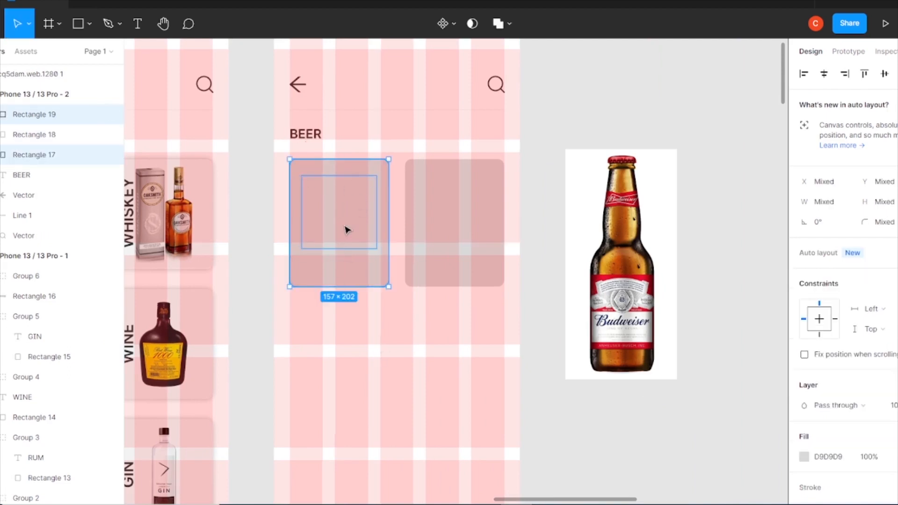
Fill the inner rectangle with the red ED0E34 document colour, then undo the rectangle and its changes
{"action": "scroll", "coordinate": [459, 263], "scroll_direction": "up", "scroll_amount": 5}
{"action": "scroll", "coordinate": [459, 262], "scroll_direction": "up", "scroll_amount": 3}
{"action": "scroll", "coordinate": [459, 263], "scroll_direction": "left", "scroll_amount": 2}
{"action": "left_click", "coordinate": [201, 225]}
{"action": "left_click", "coordinate": [323, 288]}
{"action": "left_click", "coordinate": [805, 427]}
{"action": "left_click", "coordinate": [728, 443]}
{"action": "left_click", "coordinate": [326, 278]}
{"action": "mouse_move", "coordinate": [324, 295]}
{"action": "left_mouse_down"}
{"action": "mouse_move", "coordinate": [324, 286]}
{"action": "mouse_move", "coordinate": [326, 294]}
{"action": "left_mouse_up"}
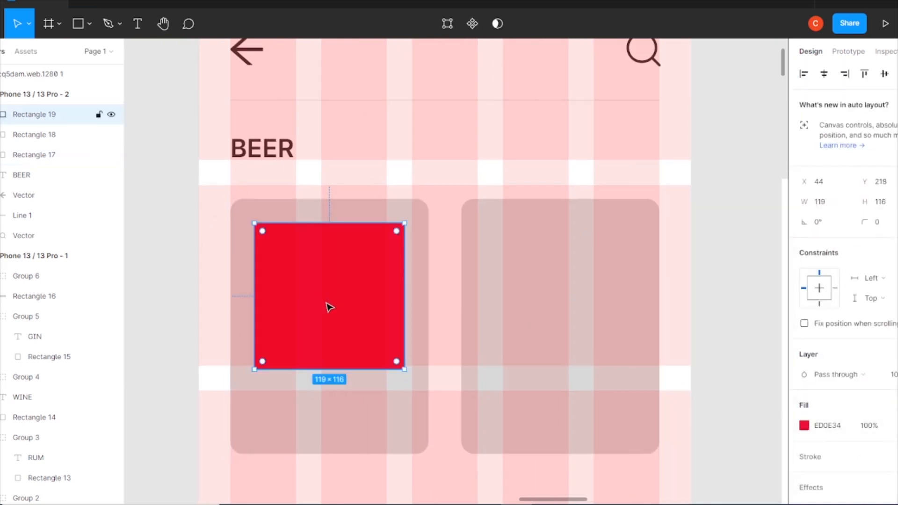
{"action": "key", "text": "ctrl+z"}
{"action": "key", "text": "ctrl+z"}
{"action": "key", "text": "ctrl+z"}
{"action": "key", "text": "ctrl+z"}
Paste a copy of the card inside the first BEER card, resized to about 131 × 115 with fill ED0E34
{"action": "left_click", "coordinate": [371, 298]}
{"action": "key", "text": "ctrl+c"}
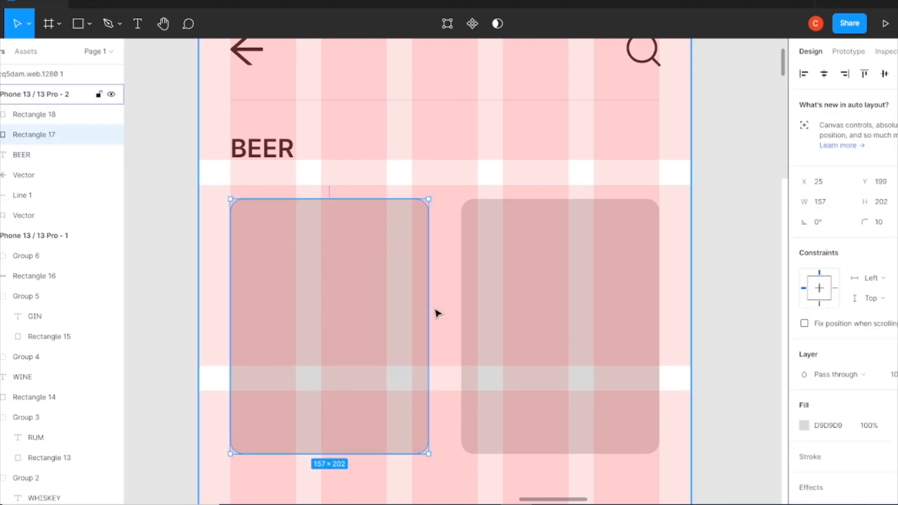
{"action": "key", "text": "ctrl+v"}
{"action": "left_click_drag", "start_coordinate": [427, 380], "coordinate": [413, 381]}
{"action": "left_click_drag", "start_coordinate": [326, 431], "coordinate": [341, 356]}
{"action": "left_click", "coordinate": [804, 426]}
{"action": "key", "text": "ctrl+v"}
{"action": "key", "text": "Return"}
{"action": "left_click", "coordinate": [773, 172]}
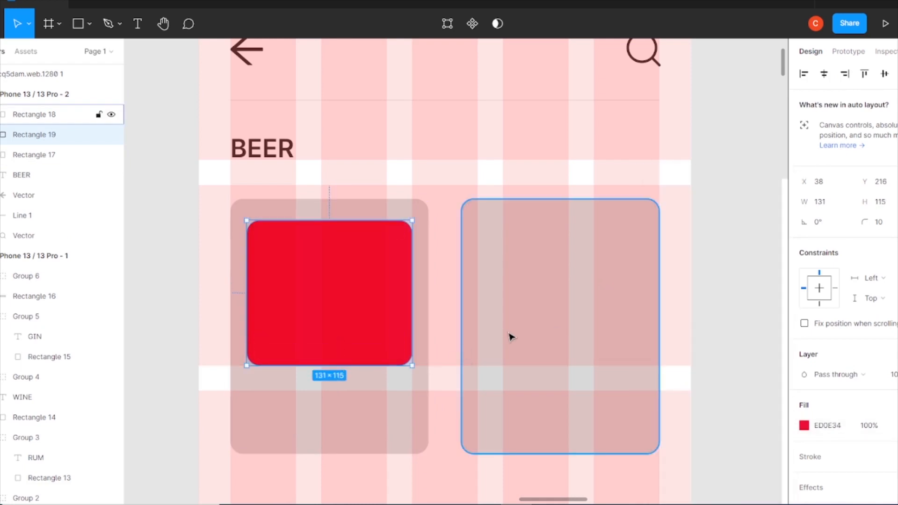
Lengthen the first BEER card to about 157 × 259
{"action": "left_click", "coordinate": [299, 441]}
{"action": "scroll", "coordinate": [309, 402], "scroll_direction": "down", "scroll_amount": 3}
{"action": "left_click_drag", "start_coordinate": [323, 327], "coordinate": [324, 402]}
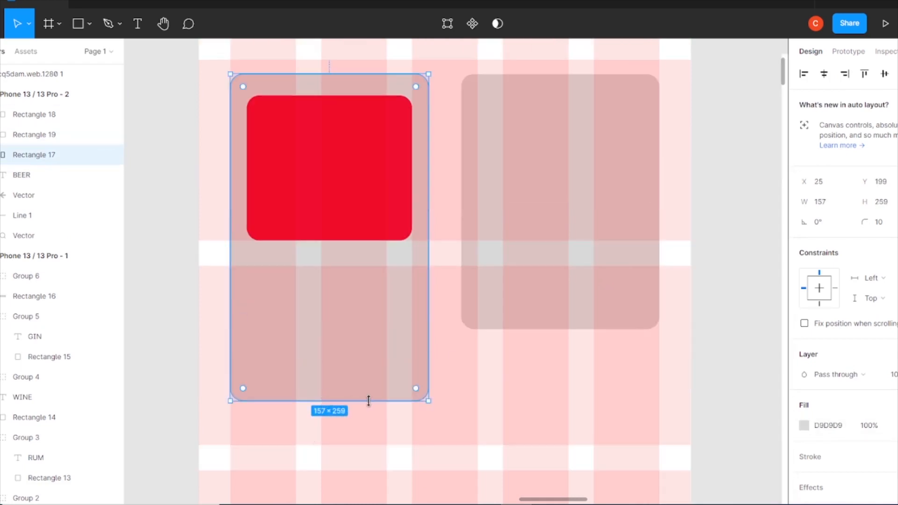
Move a copy of the red inner rectangle off the frame and recolour it light grey D9D9D9
{"action": "left_click", "coordinate": [317, 198]}
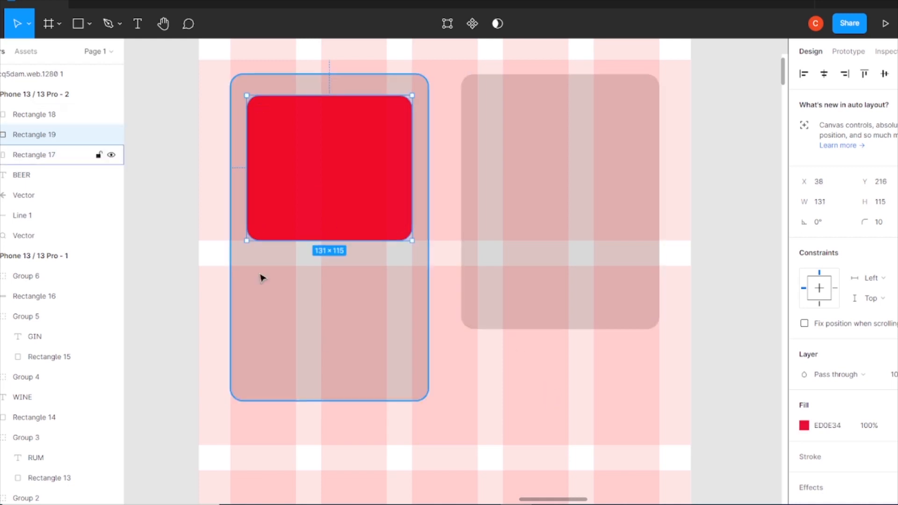
{"action": "left_click_drag", "start_coordinate": [357, 201], "coordinate": [739, 346]}
{"action": "left_click_drag", "start_coordinate": [739, 346], "coordinate": [374, 497]}
{"action": "scroll", "coordinate": [517, 340], "scroll_direction": "down", "scroll_amount": 3}
{"action": "left_click_drag", "start_coordinate": [437, 308], "coordinate": [473, 258]}
{"action": "left_click", "coordinate": [804, 324]}
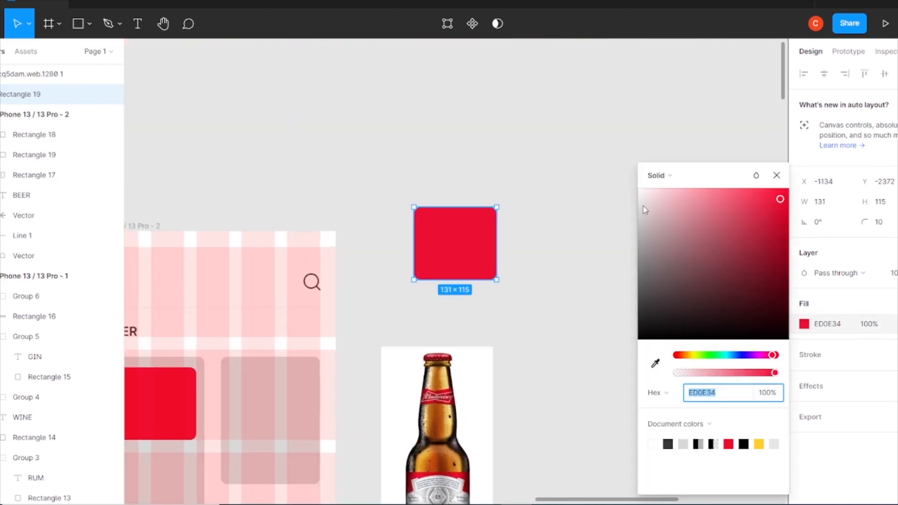
{"action": "left_click", "coordinate": [639, 189]}
{"action": "left_click", "coordinate": [683, 443]}
{"action": "left_click", "coordinate": [779, 176]}
Duplicate the grey rectangle four times in a row beside itself
{"action": "left_click_drag", "start_coordinate": [395, 433], "coordinate": [419, 366]}
{"action": "left_click_drag", "start_coordinate": [458, 244], "coordinate": [555, 242]}
{"action": "key", "text": "ctrl+d"}
{"action": "key", "text": "ctrl+d"}
{"action": "key", "text": "ctrl+d"}
{"action": "key", "text": "ctrl+d"}
Place the Budweiser image over the first grey rectangle
{"action": "left_click_drag", "start_coordinate": [240, 337], "coordinate": [237, 296]}
{"action": "scroll", "coordinate": [322, 347], "scroll_direction": "left", "scroll_amount": 1}
{"action": "left_click_drag", "start_coordinate": [265, 353], "coordinate": [481, 413]}
{"action": "key", "text": "ctrl+plus"}
{"action": "left_click_drag", "start_coordinate": [296, 360], "coordinate": [289, 344]}
{"action": "left_click_drag", "start_coordinate": [161, 277], "coordinate": [240, 312]}
{"action": "left_click_drag", "start_coordinate": [201, 286], "coordinate": [240, 366]}
{"action": "left_click_drag", "start_coordinate": [276, 414], "coordinate": [232, 312]}
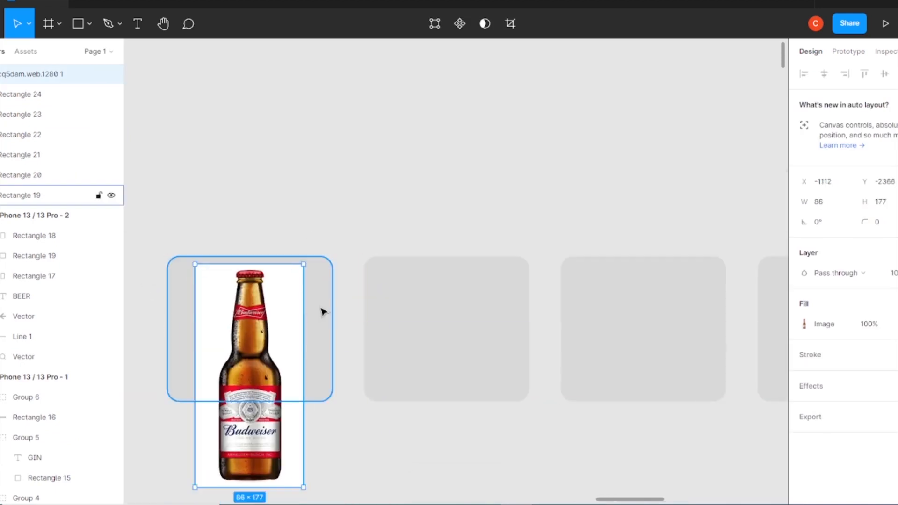
Use the grey rectangle as a mask for the Budweiser image
{"action": "left_click", "coordinate": [321, 312], "text": "shift"}
{"action": "right_click", "coordinate": [258, 329]}
{"action": "mouse_move", "coordinate": [301, 411]}
{"action": "left_click", "coordinate": [283, 348]}
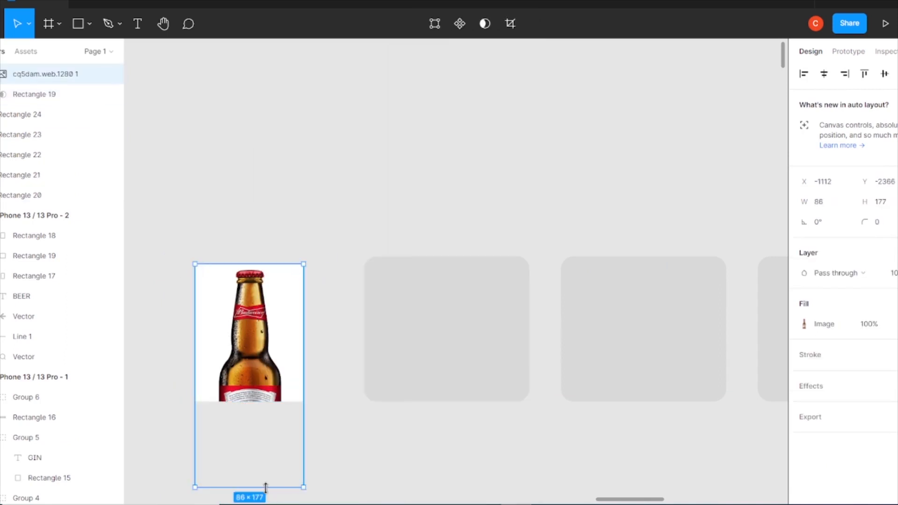
Trim the masked bottle and move another grey rectangle over it as its card background
{"action": "left_click_drag", "start_coordinate": [255, 486], "coordinate": [250, 390]}
{"action": "left_click", "coordinate": [293, 346]}
{"action": "left_click_drag", "start_coordinate": [463, 346], "coordinate": [230, 349]}
{"action": "right_click", "coordinate": [306, 318]}
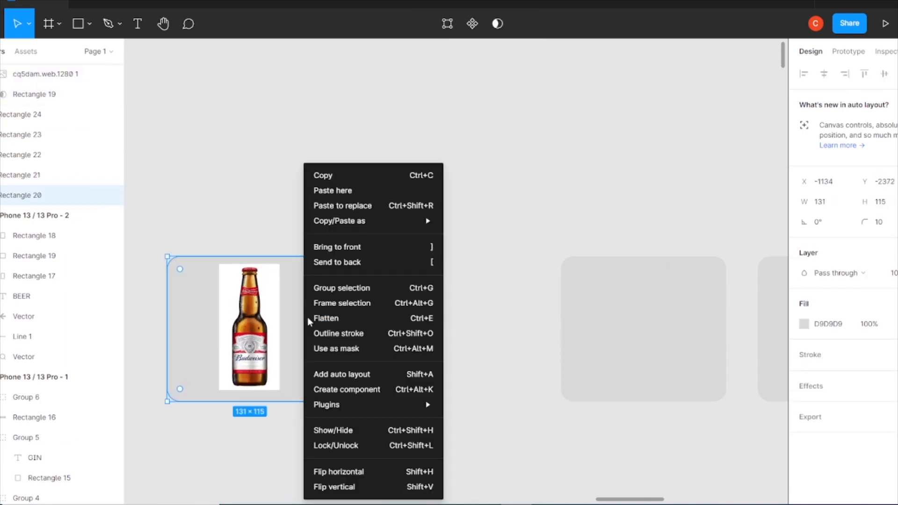
{"action": "left_click", "coordinate": [429, 245]}
Set the background rectangle's fill opacity to 25%
{"action": "type", "text": "15"}
{"action": "key", "text": "Return"}
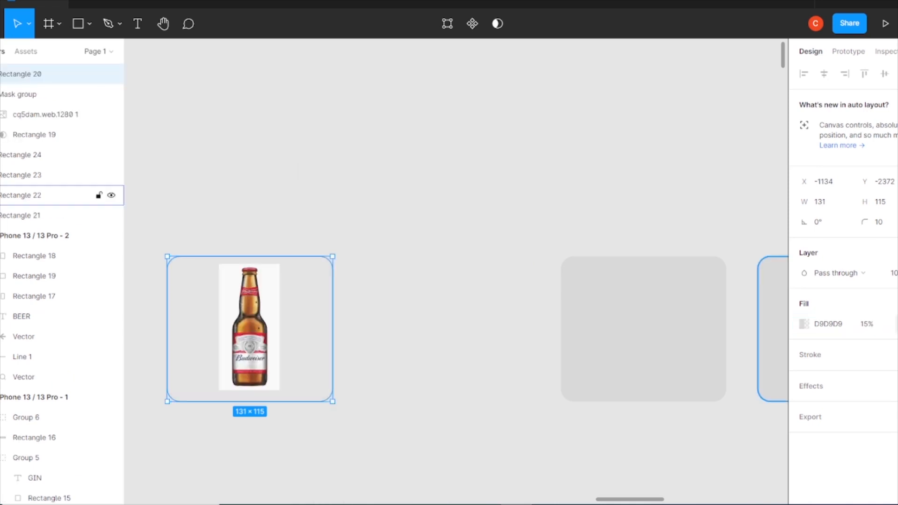
{"action": "type", "text": "25"}
{"action": "key", "text": "Return"}
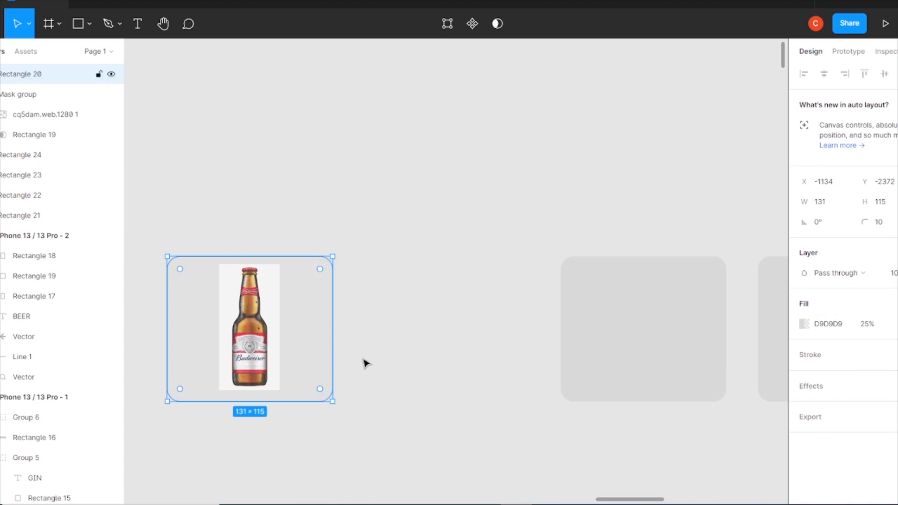
Group the masked Budweiser bottle with its background and move the group into the BEER frame
{"action": "key", "text": "minus"}
{"action": "key", "text": "minus"}
{"action": "left_click_drag", "start_coordinate": [442, 351], "coordinate": [367, 251]}
{"action": "key", "text": "ctrl+g"}
{"action": "left_click_drag", "start_coordinate": [410, 296], "coordinate": [297, 451]}
{"action": "left_click", "coordinate": [245, 295]}
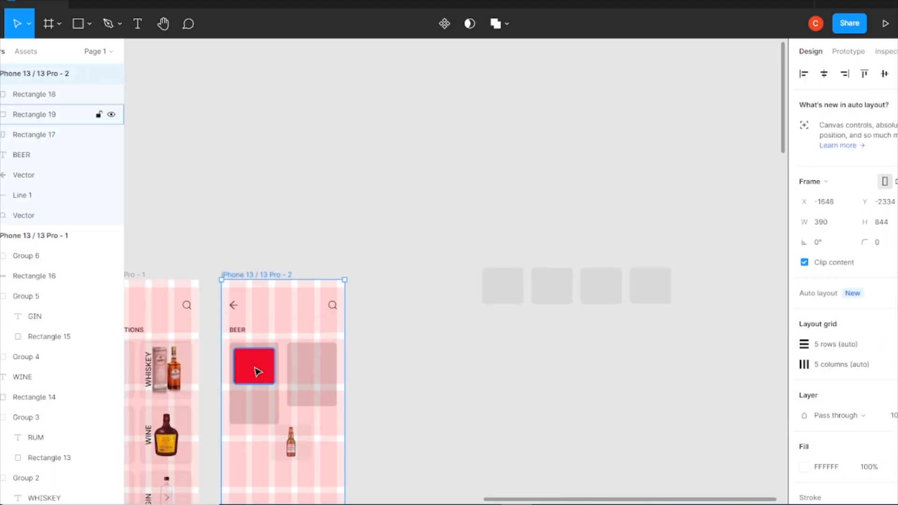
Position the Budweiser group over the red rectangle at the top of the first BEER card
{"action": "key", "text": "plus"}
{"action": "scroll", "coordinate": [395, 321], "scroll_direction": "down", "scroll_amount": 5}
{"action": "scroll", "coordinate": [395, 320], "scroll_direction": "left", "scroll_amount": 5}
{"action": "left_click_drag", "start_coordinate": [407, 387], "coordinate": [369, 347]}
{"action": "key", "text": "ctrl+z"}
{"action": "left_click_drag", "start_coordinate": [402, 374], "coordinate": [338, 236]}
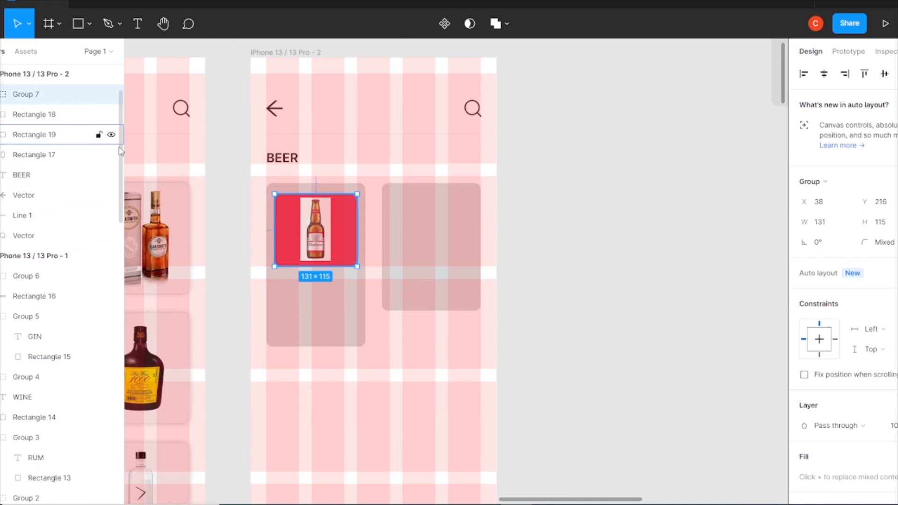
Hide the red inner rectangle and fill the first BEER card white FFFFFF
{"action": "left_click", "coordinate": [111, 135]}
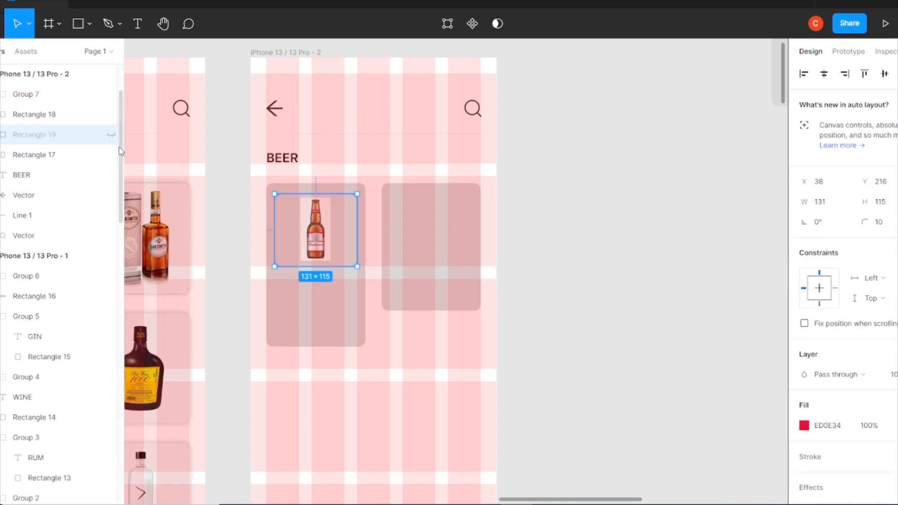
{"action": "left_click", "coordinate": [333, 262]}
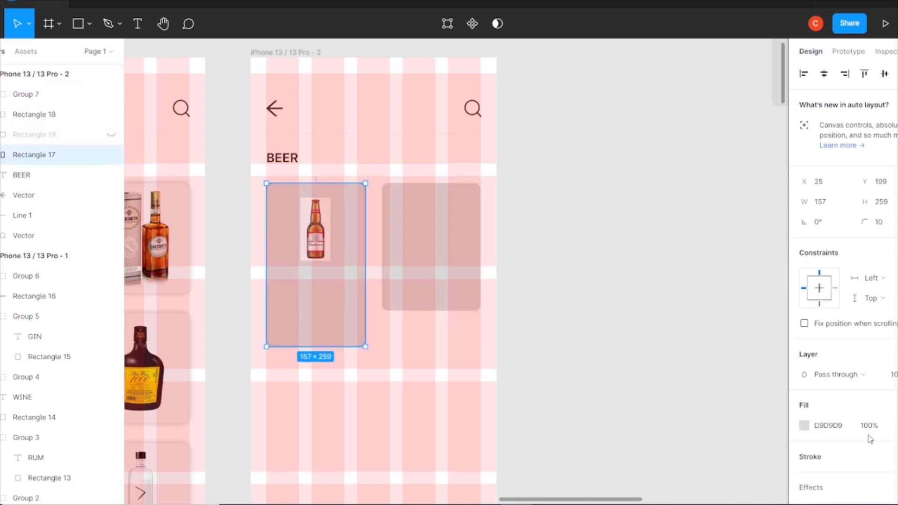
{"action": "left_click", "coordinate": [804, 425]}
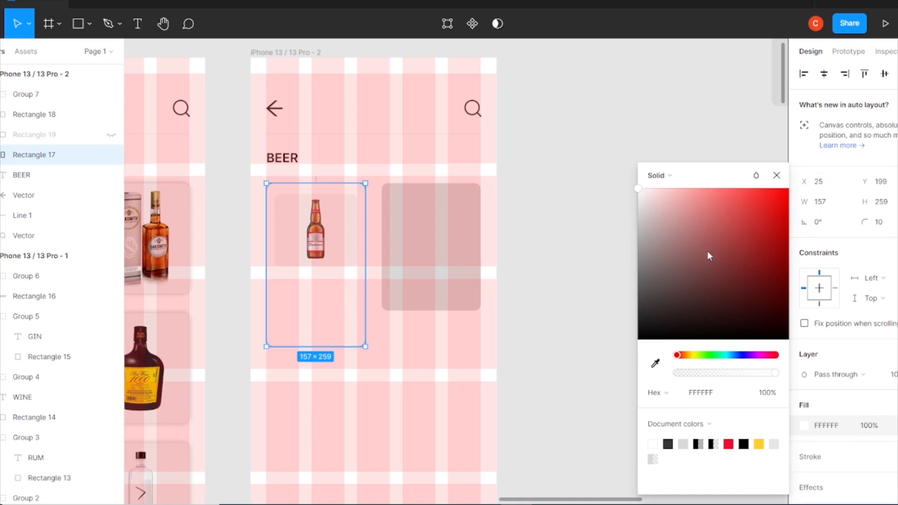
{"action": "left_click", "coordinate": [777, 175]}
Add a drop shadow effect to the first BEER card
{"action": "scroll", "coordinate": [828, 434], "scroll_direction": "down", "scroll_amount": 1}
{"action": "left_click", "coordinate": [829, 430]}
{"action": "left_click", "coordinate": [804, 447]}
{"action": "left_click", "coordinate": [681, 463]}
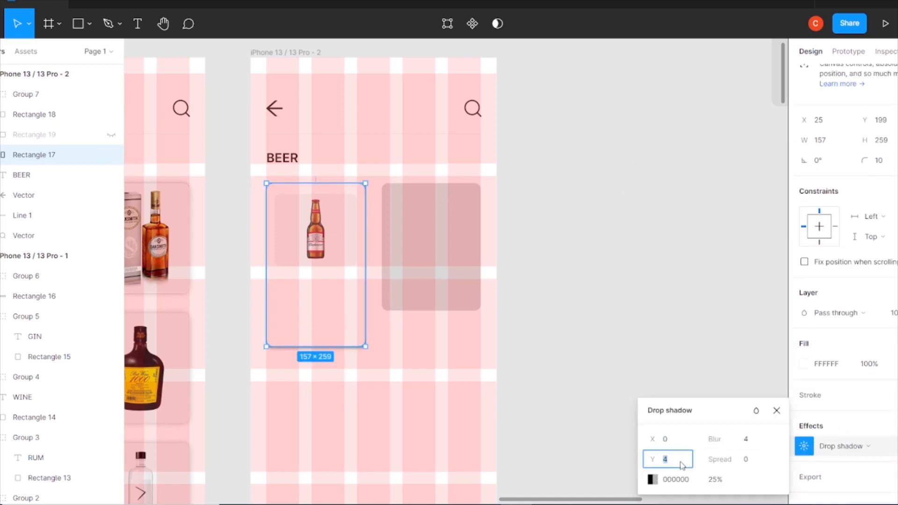
{"action": "left_click", "coordinate": [657, 295]}
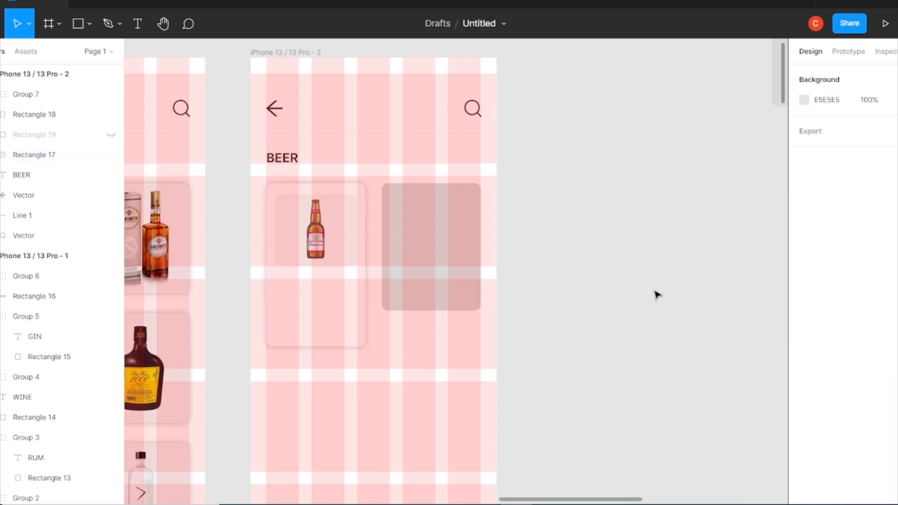
{"action": "key", "text": "minus"}
{"action": "left_click", "coordinate": [434, 267]}
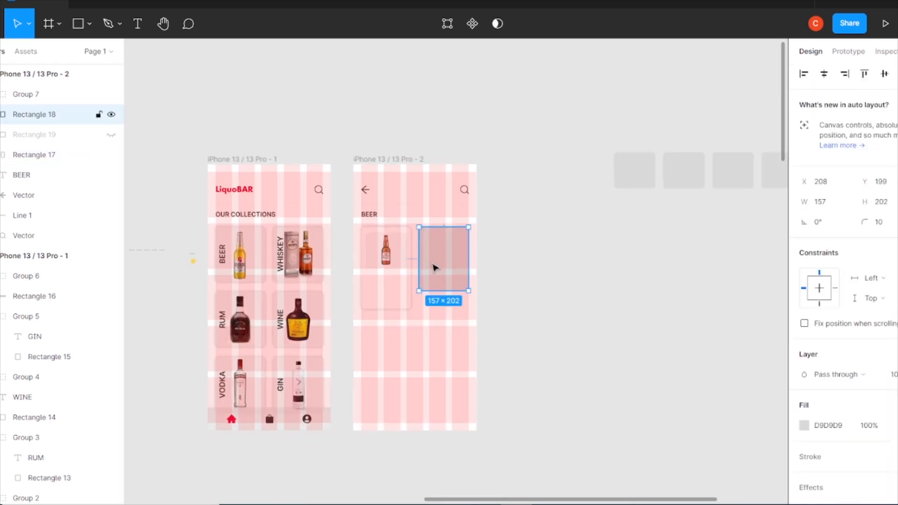
{"action": "left_click", "coordinate": [519, 283]}
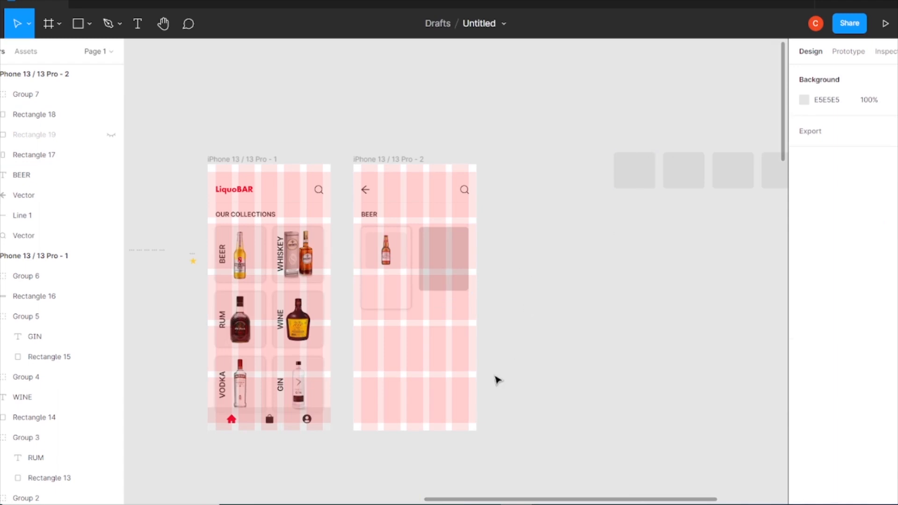
Bring in a BIRA beer bottle image and scale it to about 63 × 153 near the grey rectangles
{"action": "left_click_drag", "start_coordinate": [664, 499], "coordinate": [539, 285]}
{"action": "key", "text": "minus"}
{"action": "key", "text": "minus"}
{"action": "key", "text": "minus"}
{"action": "left_click_drag", "start_coordinate": [360, 447], "coordinate": [351, 452]}
{"action": "left_click_drag", "start_coordinate": [405, 407], "coordinate": [501, 285]}
{"action": "key", "text": "ctrl+plus"}
{"action": "key", "text": "ctrl+plus"}
{"action": "left_click_drag", "start_coordinate": [552, 158], "coordinate": [405, 255]}
{"action": "mouse_move", "coordinate": [436, 229]}
{"action": "left_mouse_down"}
{"action": "mouse_move", "coordinate": [388, 195]}
{"action": "mouse_move", "coordinate": [445, 220]}
{"action": "left_mouse_up"}
{"action": "left_click", "coordinate": [620, 403]}
{"action": "scroll", "coordinate": [620, 402], "scroll_direction": "down", "scroll_amount": 3}
{"action": "scroll", "coordinate": [620, 403], "scroll_direction": "right", "scroll_amount": 3}
{"action": "left_click_drag", "start_coordinate": [691, 339], "coordinate": [237, 139]}
{"action": "left_click_drag", "start_coordinate": [237, 139], "coordinate": [408, 192]}
{"action": "left_click_drag", "start_coordinate": [485, 341], "coordinate": [491, 220]}
{"action": "left_click_drag", "start_coordinate": [529, 377], "coordinate": [621, 246]}
{"action": "left_click_drag", "start_coordinate": [363, 172], "coordinate": [397, 257]}
{"action": "left_click_drag", "start_coordinate": [442, 275], "coordinate": [377, 295]}
{"action": "key", "text": "ctrl+plus"}
{"action": "key", "text": "ctrl+plus"}
{"action": "left_click_drag", "start_coordinate": [384, 223], "coordinate": [491, 349]}
{"action": "left_click_drag", "start_coordinate": [264, 402], "coordinate": [305, 268]}
{"action": "left_click_drag", "start_coordinate": [305, 196], "coordinate": [312, 414]}
{"action": "left_click_drag", "start_coordinate": [296, 476], "coordinate": [241, 255]}
{"action": "left_click", "coordinate": [269, 150]}
{"action": "right_click", "coordinate": [219, 234]}
{"action": "left_click", "coordinate": [276, 247]}
{"action": "left_click", "coordinate": [283, 224]}
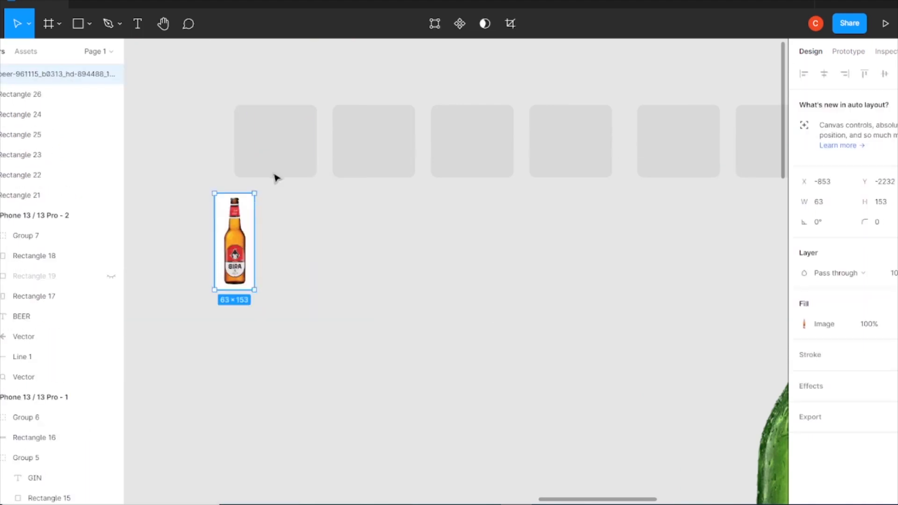
Mask the BIRA bottle image with the first grey rectangle
{"action": "left_click_drag", "start_coordinate": [248, 215], "coordinate": [288, 146]}
{"action": "right_click", "coordinate": [300, 130]}
{"action": "left_click", "coordinate": [194, 158]}
{"action": "right_click", "coordinate": [265, 134]}
{"action": "left_click_drag", "start_coordinate": [202, 196], "coordinate": [283, 142]}
{"action": "left_click", "coordinate": [338, 335]}
{"action": "left_click_drag", "start_coordinate": [275, 206], "coordinate": [275, 178]}
{"action": "left_click", "coordinate": [296, 227]}
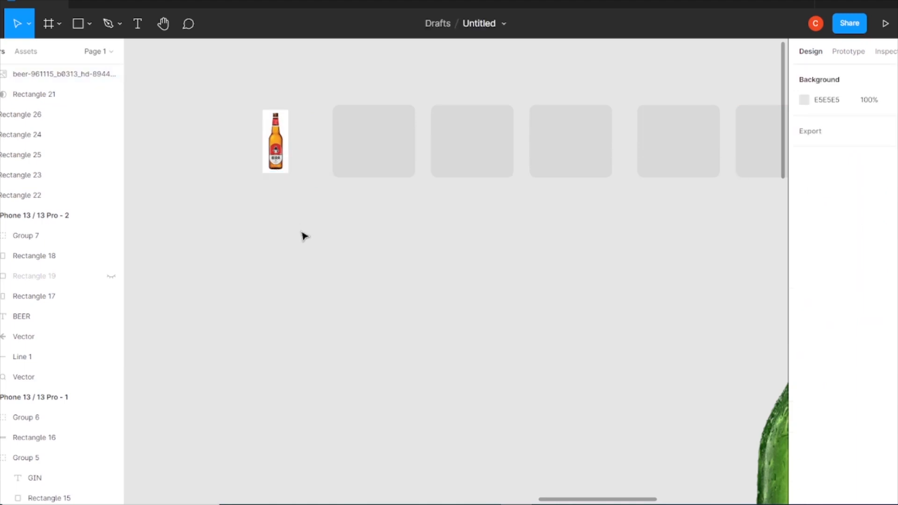
{"action": "left_click", "coordinate": [275, 141]}
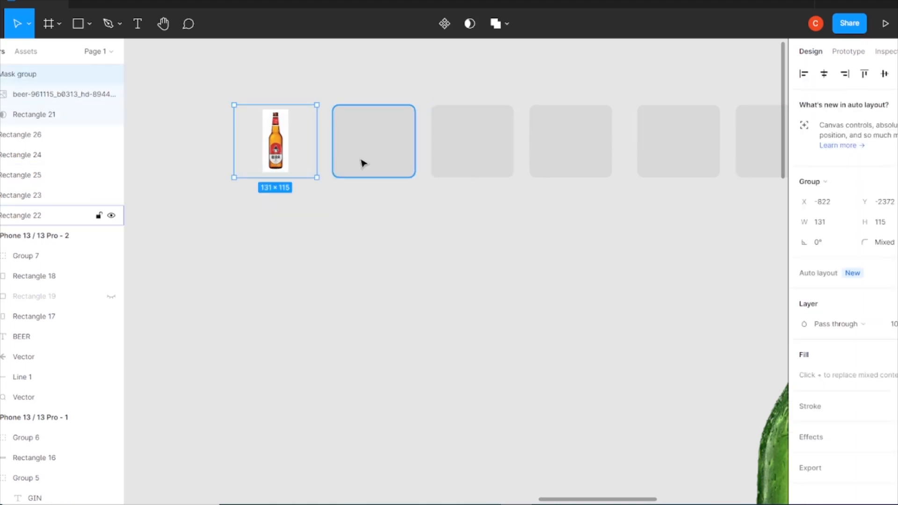
Place another grey rectangle behind the BIRA bottle and set its fill opacity to 25%
{"action": "left_click", "coordinate": [391, 176]}
{"action": "right_click", "coordinate": [314, 245]}
{"action": "left_click_drag", "start_coordinate": [391, 176], "coordinate": [288, 160]}
{"action": "left_click", "coordinate": [346, 247]}
{"action": "left_click", "coordinate": [868, 325]}
{"action": "type", "text": "25"}
{"action": "key", "text": "Return"}
{"action": "left_click_drag", "start_coordinate": [372, 277], "coordinate": [889, 309]}
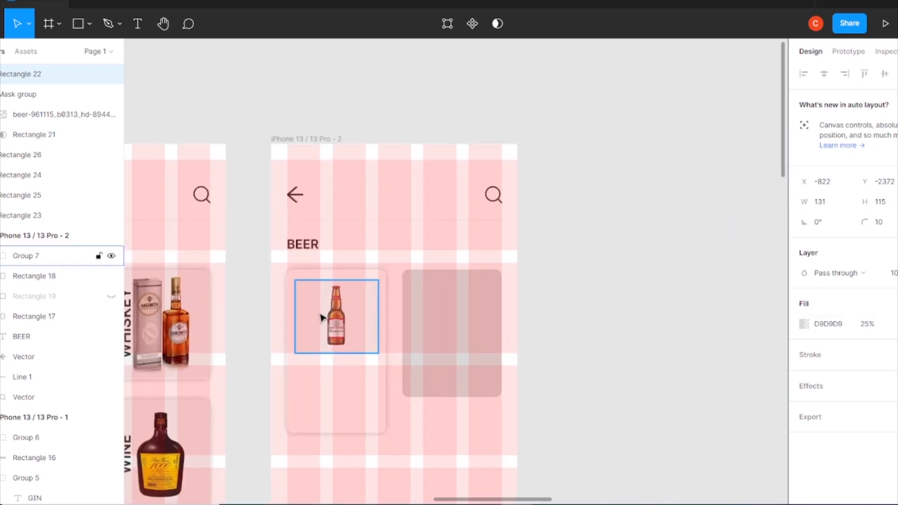
Group the masked BIRA bottle with its translucent backing rectangle
{"action": "left_click", "coordinate": [320, 315]}
{"action": "left_click", "coordinate": [1, 255]}
{"action": "left_click", "coordinate": [44, 280]}
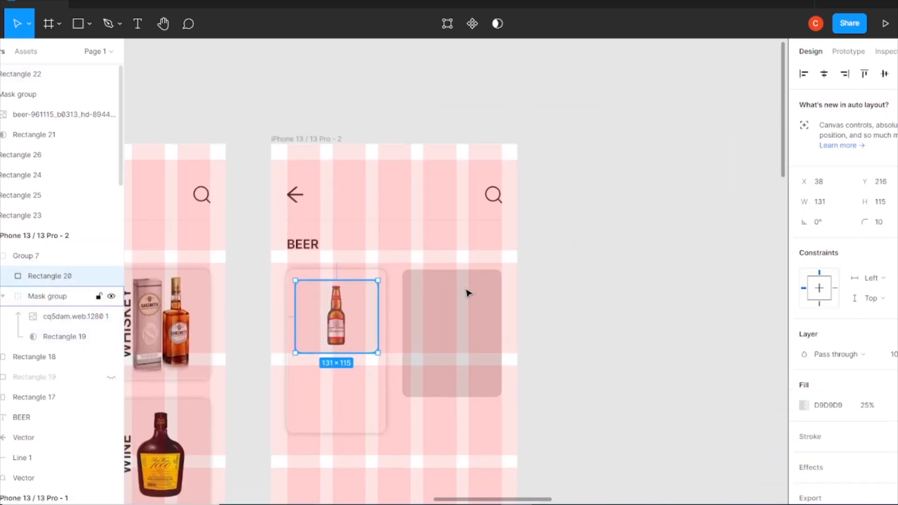
{"action": "left_click", "coordinate": [702, 274]}
{"action": "left_click_drag", "start_coordinate": [769, 259], "coordinate": [486, 276]}
{"action": "left_click_drag", "start_coordinate": [640, 149], "coordinate": [508, 233]}
{"action": "key", "text": "ctrl+g"}
Scale the large Tuborg bottle image down and place it over the next grey rectangle
{"action": "left_click_drag", "start_coordinate": [602, 253], "coordinate": [486, 283]}
{"action": "key", "text": "ctrl+minus"}
{"action": "left_click_drag", "start_coordinate": [734, 411], "coordinate": [565, 362]}
{"action": "key", "text": "ctrl+minus"}
{"action": "key", "text": "ctrl+plus"}
{"action": "key", "text": "ctrl+plus"}
{"action": "left_click_drag", "start_coordinate": [702, 378], "coordinate": [470, 328]}
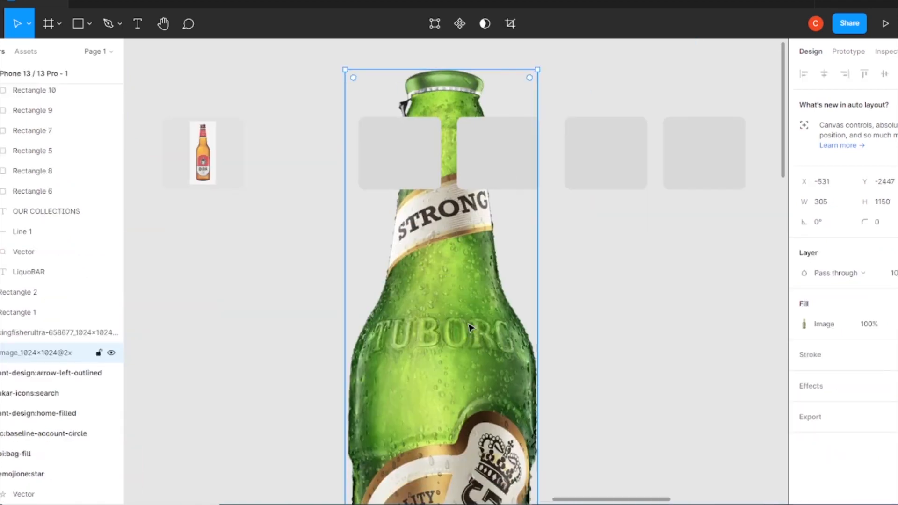
{"action": "left_click_drag", "start_coordinate": [499, 70], "coordinate": [468, 427]}
{"action": "left_click_drag", "start_coordinate": [445, 473], "coordinate": [446, 290]}
{"action": "left_click_drag", "start_coordinate": [444, 244], "coordinate": [444, 407]}
{"action": "left_click_drag", "start_coordinate": [443, 452], "coordinate": [444, 264]}
{"action": "left_click_drag", "start_coordinate": [443, 220], "coordinate": [443, 354]}
{"action": "left_click_drag", "start_coordinate": [445, 401], "coordinate": [403, 174]}
Mask the Tuborg bottle image with the grey rectangle beneath it
{"action": "right_click", "coordinate": [404, 174]}
{"action": "left_click", "coordinate": [427, 251]}
{"action": "left_click", "coordinate": [425, 174], "text": "shift"}
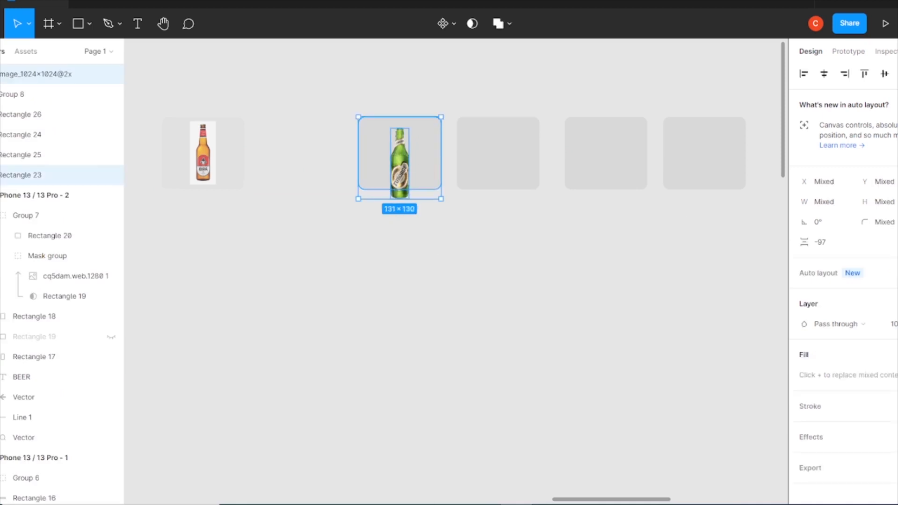
{"action": "right_click", "coordinate": [401, 173]}
{"action": "left_click", "coordinate": [451, 352]}
{"action": "left_click", "coordinate": [400, 175]}
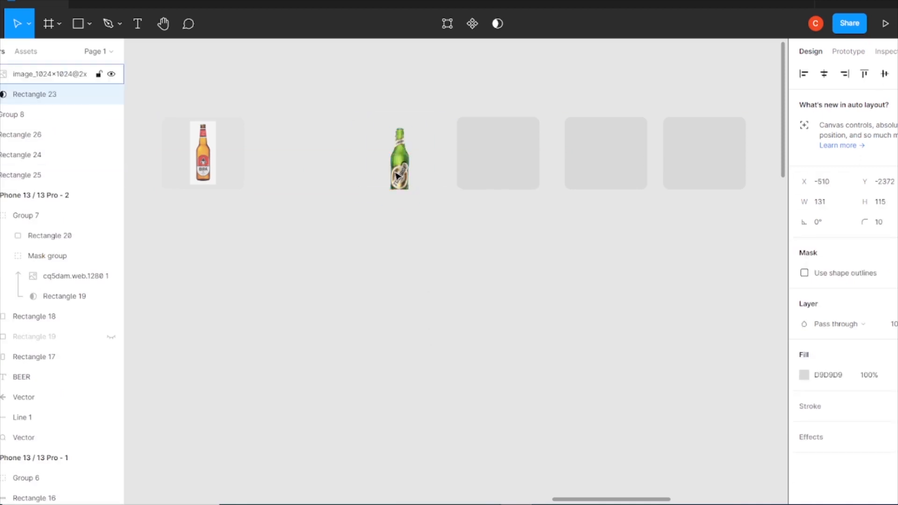
Center the Tuborg image horizontally and vertically within its mask rectangle
{"action": "left_click_drag", "start_coordinate": [401, 174], "coordinate": [401, 164]}
{"action": "left_click_drag", "start_coordinate": [408, 119], "coordinate": [407, 123]}
{"action": "left_click", "coordinate": [423, 224]}
{"action": "left_click", "coordinate": [400, 159]}
{"action": "left_click", "coordinate": [824, 74]}
{"action": "left_click", "coordinate": [884, 74]}
Bring another grey rectangle to the front over the Tuborg bottle, set its fill opacity to 25%, and group them
{"action": "left_click_drag", "start_coordinate": [479, 169], "coordinate": [381, 169]}
{"action": "right_click", "coordinate": [417, 167]}
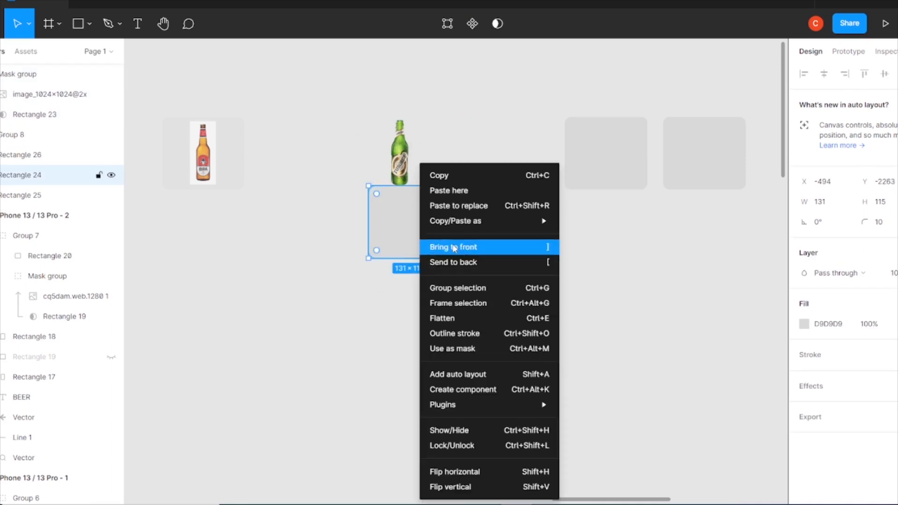
{"action": "left_click", "coordinate": [449, 247]}
{"action": "left_click_drag", "start_coordinate": [385, 231], "coordinate": [421, 164]}
{"action": "left_click", "coordinate": [415, 169]}
{"action": "type", "text": "25"}
{"action": "key", "text": "Return"}
{"action": "left_click_drag", "start_coordinate": [503, 120], "coordinate": [406, 173]}
{"action": "key", "text": "ctrl+g"}
Scale the Kingfisher Ultra bottle image down to about 48 × 133 and place it on the next grey rectangle
{"action": "scroll", "coordinate": [475, 255], "scroll_direction": "down", "scroll_amount": 2}
{"action": "left_click_drag", "start_coordinate": [578, 326], "coordinate": [415, 257]}
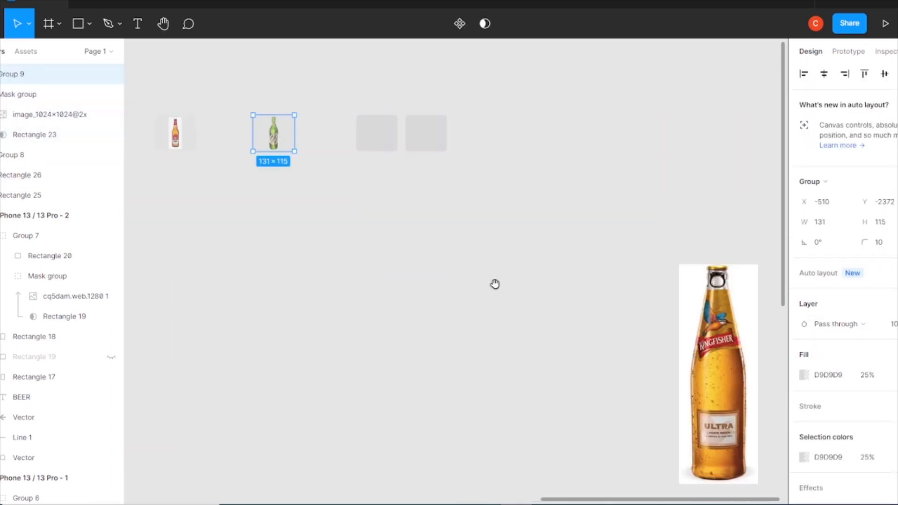
{"action": "left_click", "coordinate": [711, 328]}
{"action": "left_click_drag", "start_coordinate": [475, 269], "coordinate": [392, 222]}
{"action": "scroll", "coordinate": [391, 222], "scroll_direction": "up", "scroll_amount": 1}
{"action": "key", "text": "ctrl+plus"}
{"action": "left_click_drag", "start_coordinate": [414, 299], "coordinate": [383, 211]}
{"action": "left_click_drag", "start_coordinate": [471, 153], "coordinate": [382, 418]}
{"action": "left_click_drag", "start_coordinate": [357, 445], "coordinate": [380, 214]}
{"action": "left_click_drag", "start_coordinate": [406, 161], "coordinate": [362, 295]}
{"action": "left_click_drag", "start_coordinate": [346, 337], "coordinate": [365, 172]}
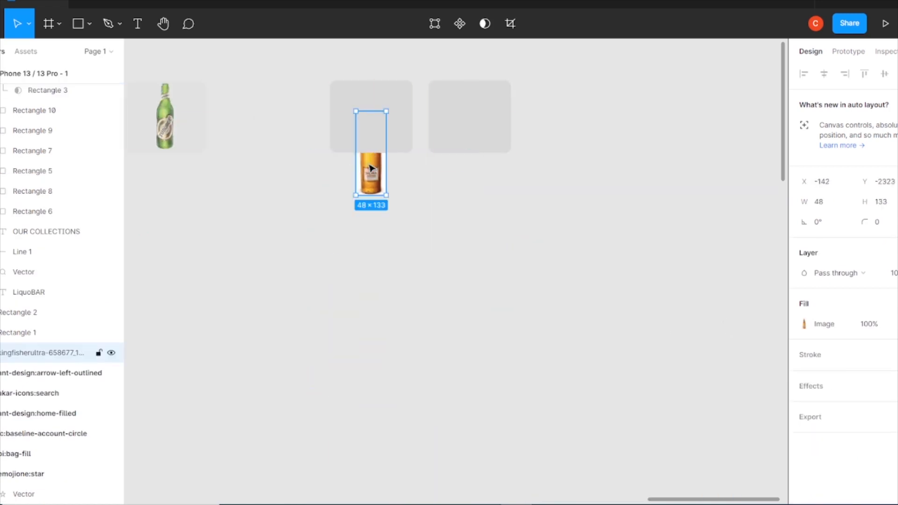
Mask the Kingfisher bottle image with the grey rectangle
{"action": "right_click", "coordinate": [359, 173]}
{"action": "left_click", "coordinate": [394, 235]}
{"action": "left_click_drag", "start_coordinate": [387, 134], "coordinate": [387, 112]}
{"action": "right_click", "coordinate": [363, 135]}
{"action": "left_click", "coordinate": [421, 248]}
{"action": "left_click", "coordinate": [373, 174]}
{"action": "left_click_drag", "start_coordinate": [372, 175], "coordinate": [373, 126]}
{"action": "left_click", "coordinate": [395, 108]}
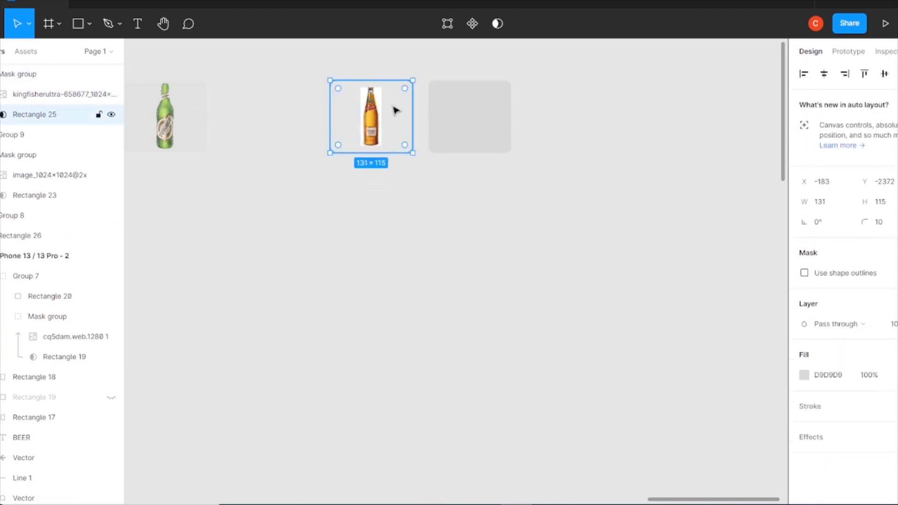
{"action": "double_click", "coordinate": [382, 126]}
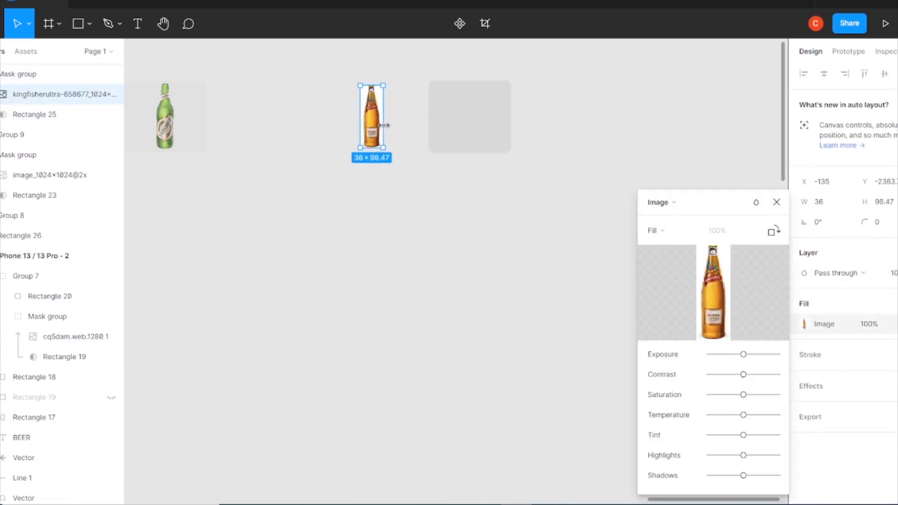
{"action": "key", "text": "Escape"}
{"action": "key", "text": "Escape"}
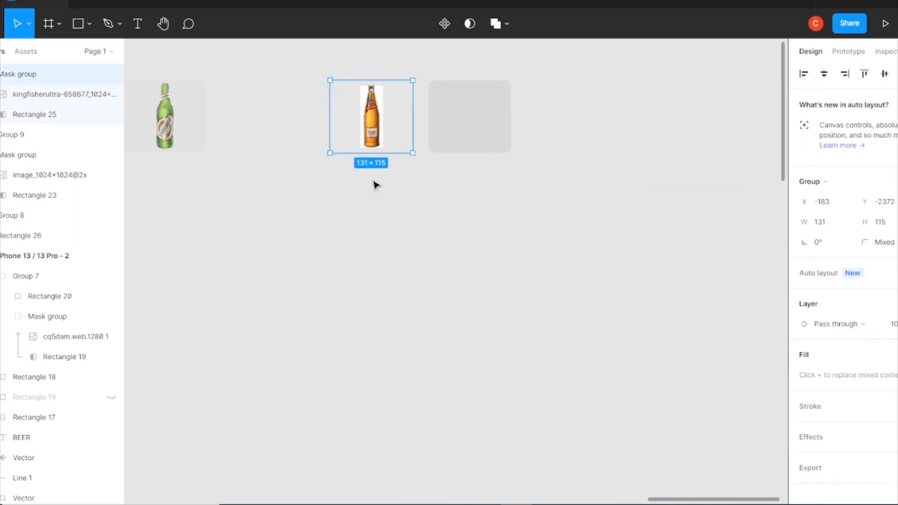
Layer another translucent grey rectangle over the Kingfisher bottle and group them
{"action": "left_click_drag", "start_coordinate": [481, 133], "coordinate": [390, 126]}
{"action": "right_click", "coordinate": [377, 216]}
{"action": "left_click", "coordinate": [394, 248]}
{"action": "left_click_drag", "start_coordinate": [470, 194], "coordinate": [354, 93]}
{"action": "left_click", "coordinate": [386, 127]}
{"action": "key", "text": "Return"}
{"action": "key", "text": "ctrl+g"}
Add a 'Budweiser' product name text and place it below the bottle in the first BEER card
{"action": "key", "text": "ctrl+minus"}
{"action": "left_click_drag", "start_coordinate": [141, 279], "coordinate": [383, 290]}
{"action": "key", "text": "ctrl+plus"}
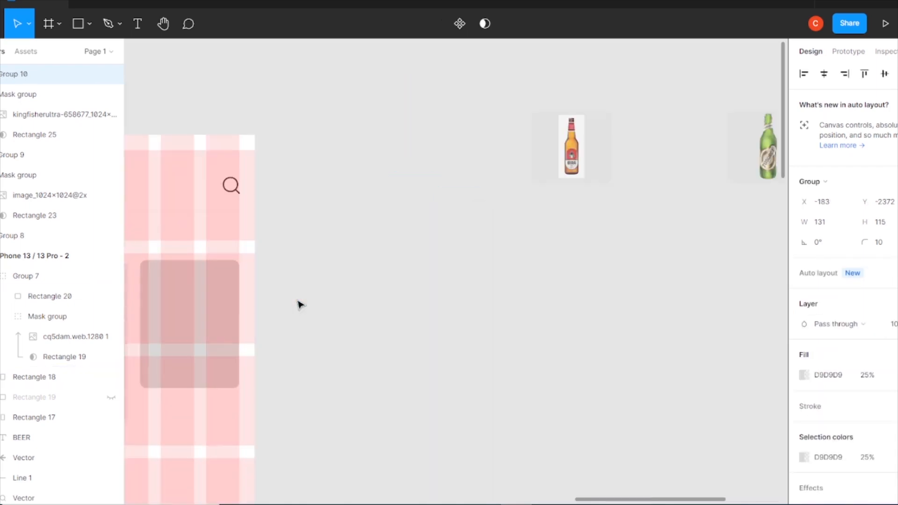
{"action": "scroll", "coordinate": [296, 312], "scroll_direction": "left", "scroll_amount": 6}
{"action": "left_click", "coordinate": [363, 377]}
{"action": "left_click", "coordinate": [371, 375]}
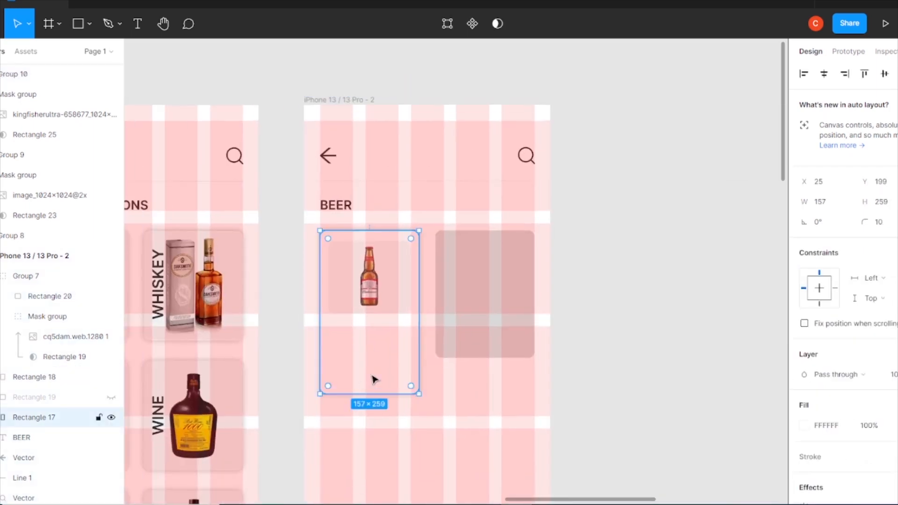
{"action": "left_click", "coordinate": [140, 29]}
{"action": "left_click", "coordinate": [384, 444]}
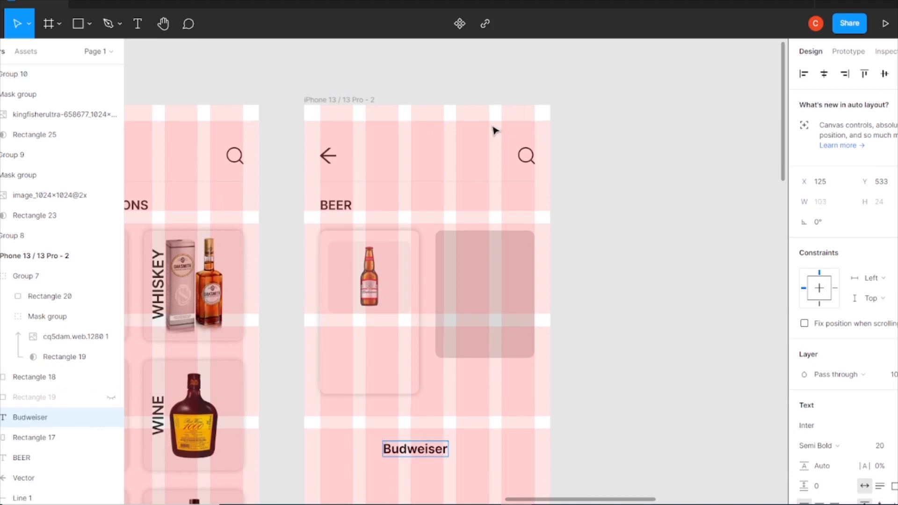
{"action": "left_click_drag", "start_coordinate": [440, 455], "coordinate": [385, 345]}
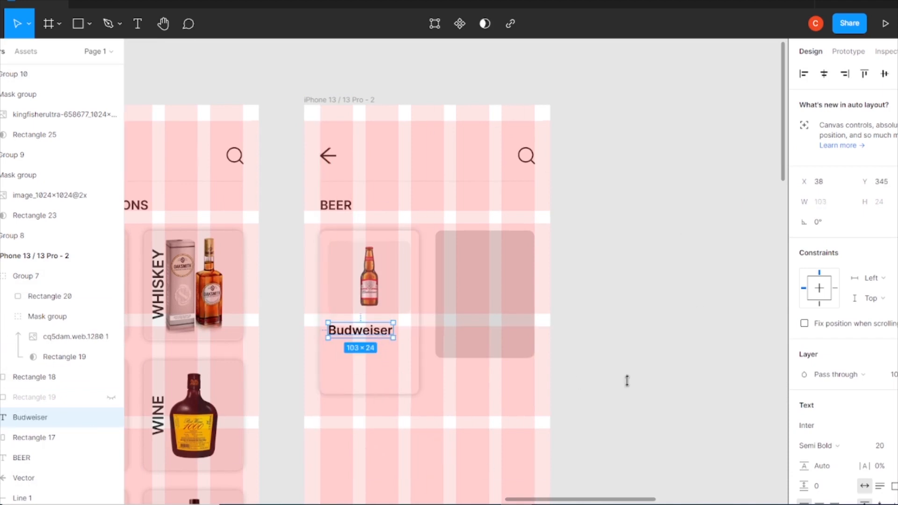
Set the Budweiser text to Medium weight, size 18
{"action": "left_click", "coordinate": [849, 448]}
{"action": "left_click", "coordinate": [832, 253]}
{"action": "scroll", "coordinate": [417, 296], "scroll_direction": "up", "scroll_amount": 5}
{"action": "left_click_drag", "start_coordinate": [262, 354], "coordinate": [263, 352]}
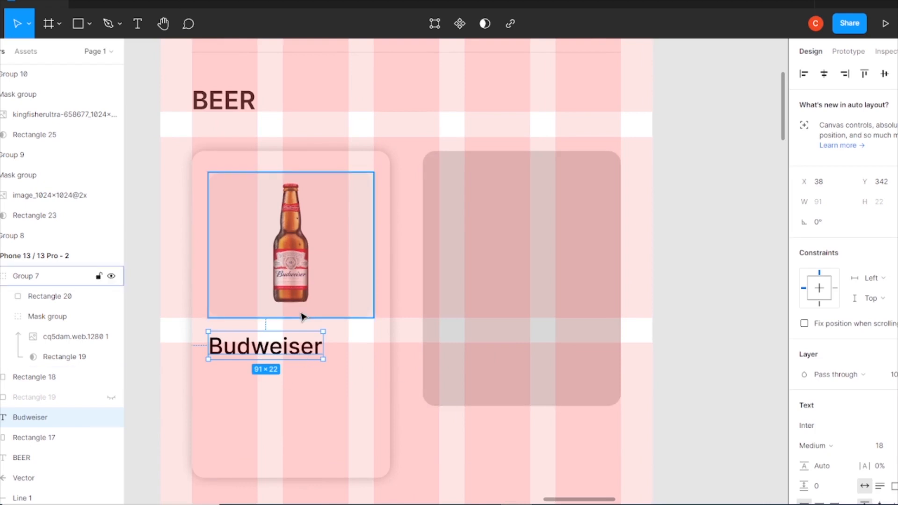
{"action": "scroll", "coordinate": [809, 411], "scroll_direction": "down", "scroll_amount": 5}
{"action": "left_click", "coordinate": [804, 364]}
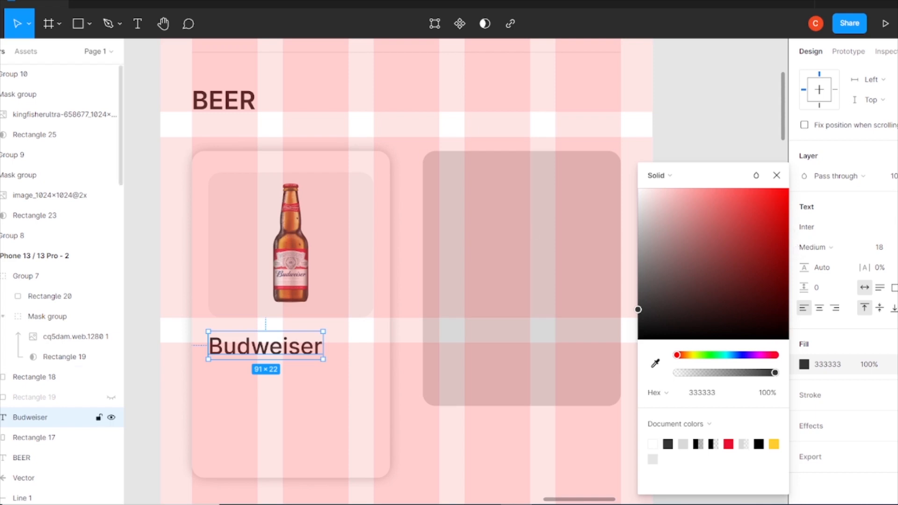
{"action": "left_click", "coordinate": [776, 176]}
{"action": "left_click", "coordinate": [752, 431]}
Place a yellow star icon below the Budweiser name and size it to about 14 px high
{"action": "key", "text": "ctrl+minus"}
{"action": "key", "text": "ctrl+minus"}
{"action": "left_click_drag", "start_coordinate": [223, 277], "coordinate": [417, 313]}
{"action": "key", "text": "ctrl+plus"}
{"action": "key", "text": "ctrl+plus"}
{"action": "key", "text": "ctrl+plus"}
{"action": "left_click_drag", "start_coordinate": [307, 498], "coordinate": [561, 250]}
{"action": "left_click_drag", "start_coordinate": [381, 340], "coordinate": [245, 235]}
{"action": "type", "text": "15"}
{"action": "key", "text": "Return"}
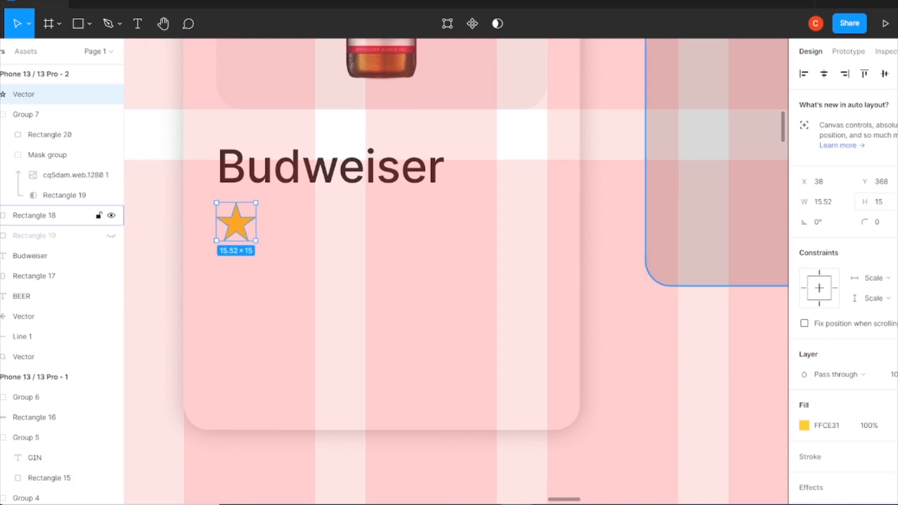
{"action": "left_click_drag", "start_coordinate": [249, 227], "coordinate": [236, 237]}
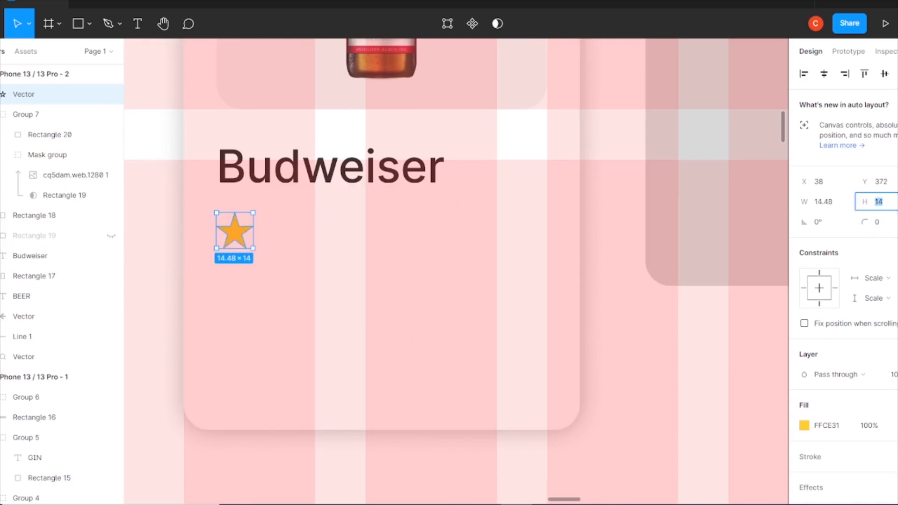
Add a '4.1k' rating text in Regular weight, size 14, beside the star
{"action": "left_click", "coordinate": [140, 17]}
{"action": "left_click", "coordinate": [298, 241]}
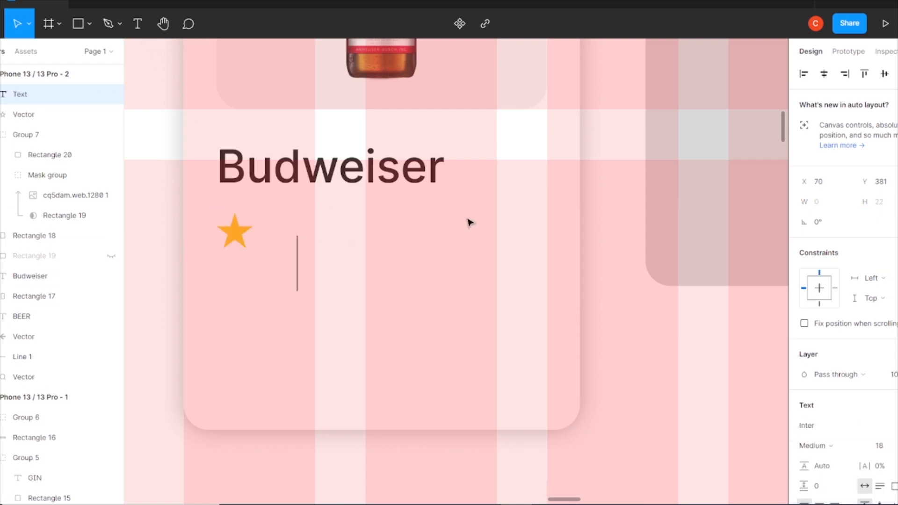
{"action": "left_click", "coordinate": [826, 448]}
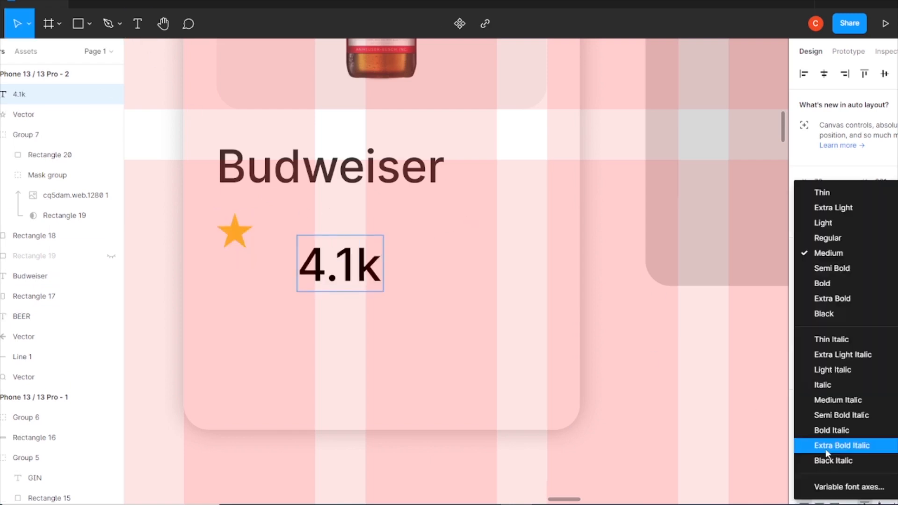
{"action": "left_click", "coordinate": [829, 238]}
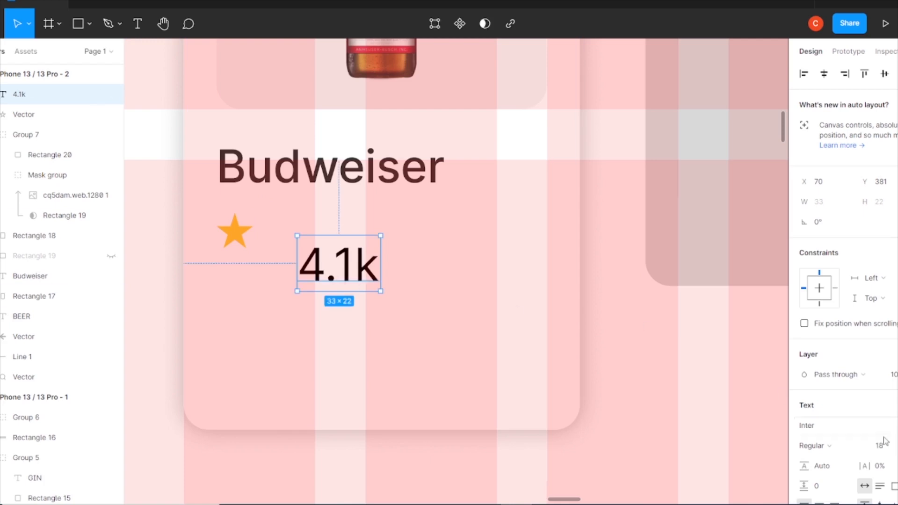
{"action": "left_click", "coordinate": [883, 444]}
{"action": "type", "text": "15"}
{"action": "key", "text": "Return"}
{"action": "type", "text": "14"}
{"action": "key", "text": "Return"}
Position the star and the 4.1k text side by side and set the text size to 12
{"action": "left_click_drag", "start_coordinate": [342, 268], "coordinate": [319, 243]}
{"action": "left_click_drag", "start_coordinate": [234, 233], "coordinate": [371, 236]}
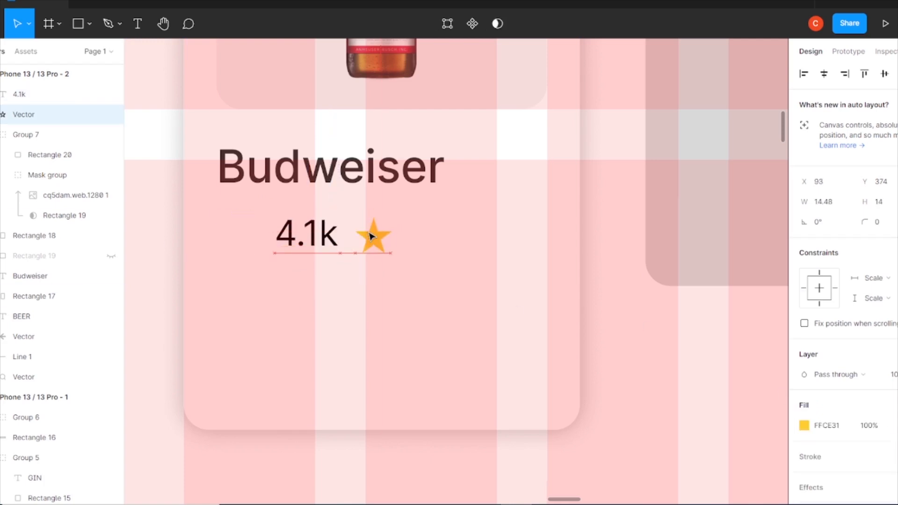
{"action": "left_click_drag", "start_coordinate": [234, 233], "coordinate": [234, 234]}
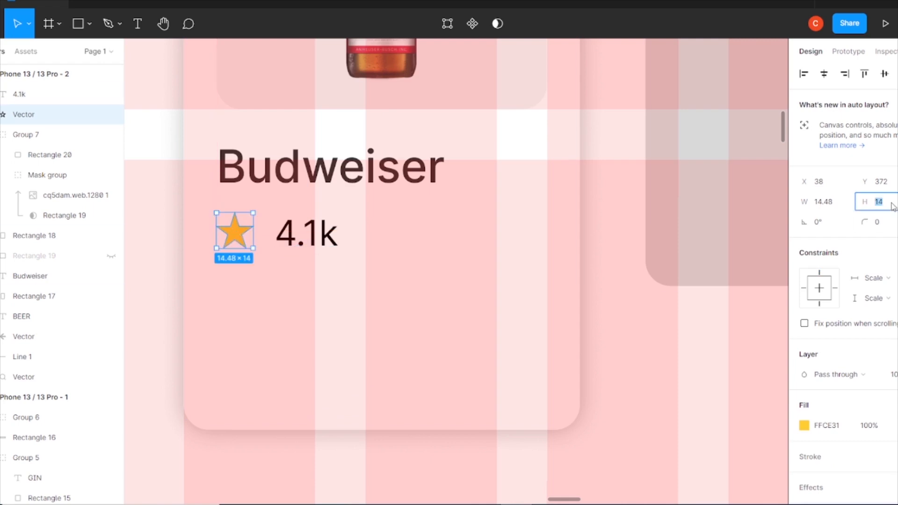
{"action": "left_click", "coordinate": [306, 235]}
{"action": "left_click", "coordinate": [883, 447]}
{"action": "type", "text": "12"}
{"action": "key", "text": "Return"}
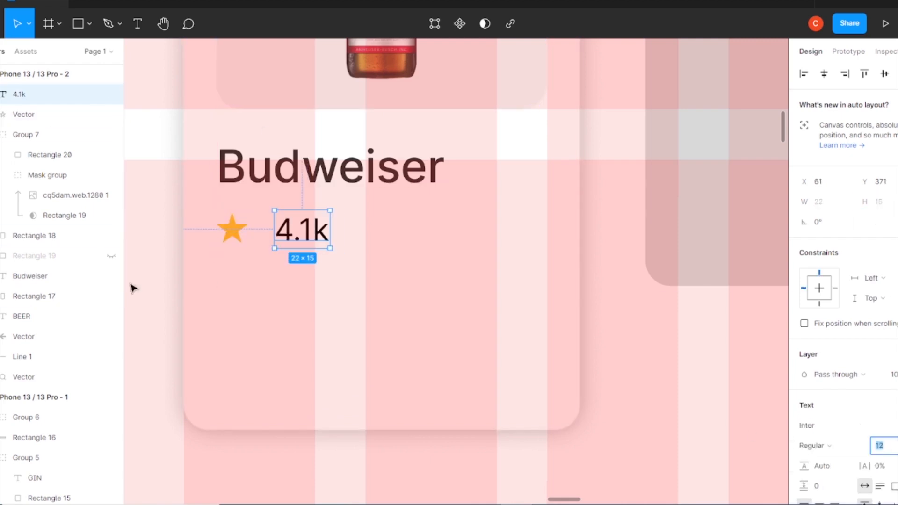
Align the star and the 4.1k text along their vertical centers
{"action": "left_click_drag", "start_coordinate": [231, 233], "coordinate": [236, 231]}
{"action": "left_click_drag", "start_coordinate": [311, 230], "coordinate": [280, 228]}
{"action": "left_click", "coordinate": [233, 226], "text": "shift"}
{"action": "left_click", "coordinate": [884, 74]}
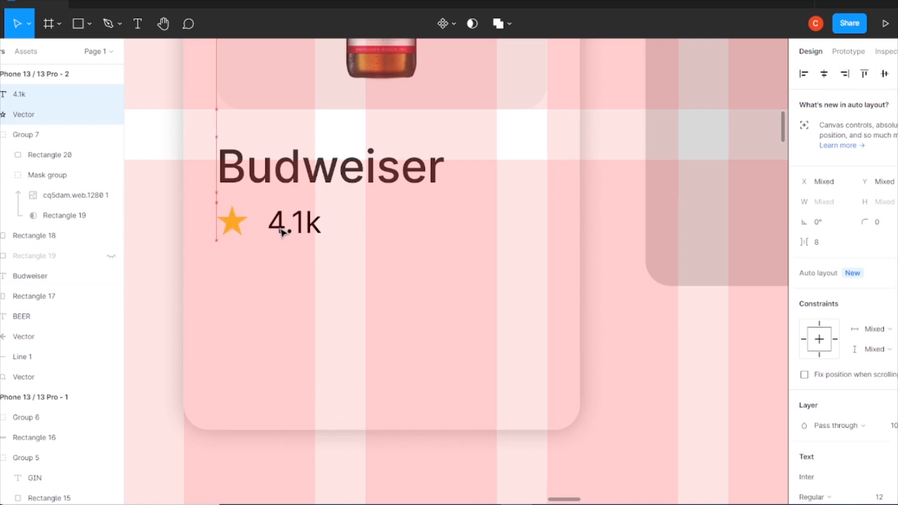
Change the 4.1k text color to grey 909090
{"action": "left_click", "coordinate": [310, 259]}
{"action": "double_click", "coordinate": [295, 225]}
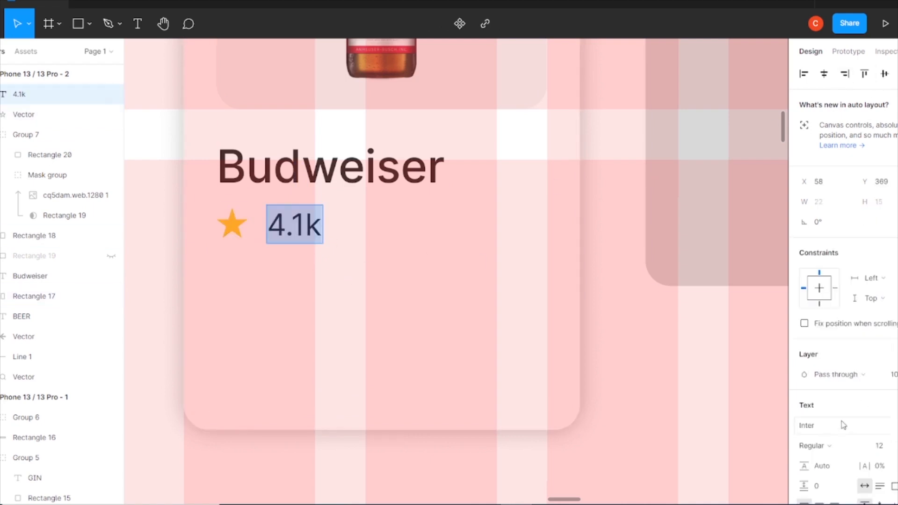
{"action": "scroll", "coordinate": [848, 427], "scroll_direction": "down", "scroll_amount": 4}
{"action": "left_click", "coordinate": [804, 364]}
{"action": "left_click_drag", "start_coordinate": [662, 299], "coordinate": [628, 257]}
{"action": "key", "text": "Escape"}
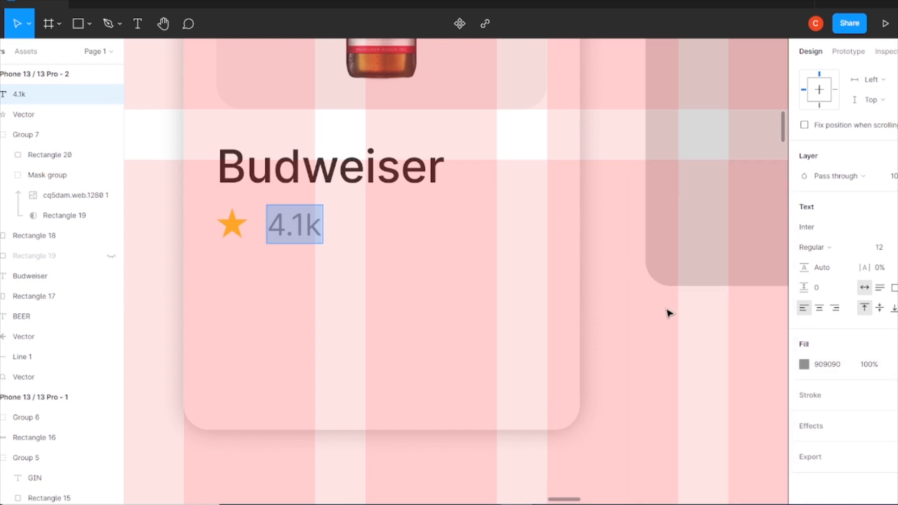
{"action": "key", "text": "Escape"}
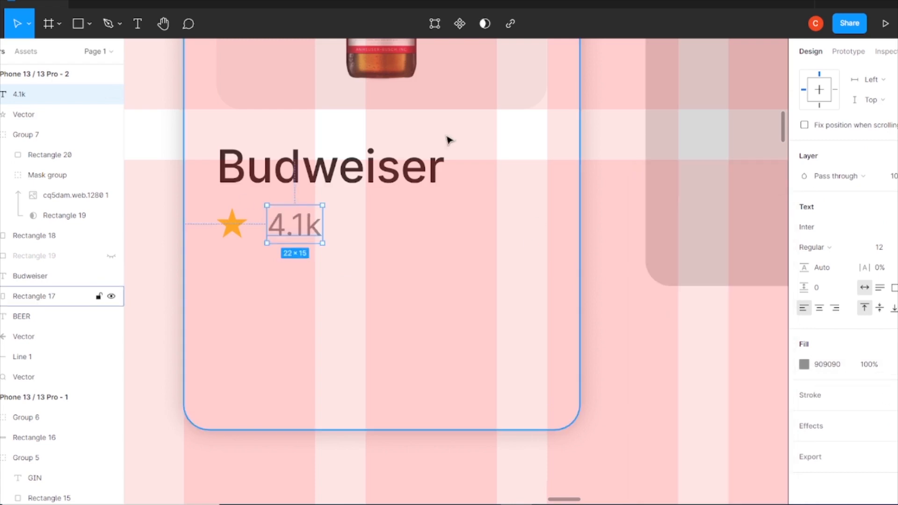
Add a '330 ML' text below the rating and set its size to 14
{"action": "left_click", "coordinate": [138, 24]}
{"action": "left_click", "coordinate": [502, 329]}
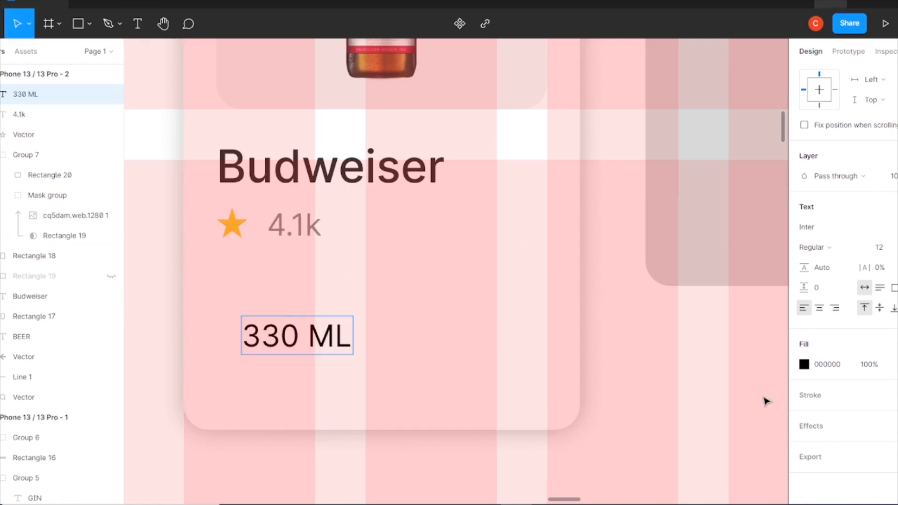
{"action": "key", "text": "Escape"}
{"action": "left_click", "coordinate": [879, 247]}
{"action": "type", "text": "14"}
{"action": "key", "text": "Return"}
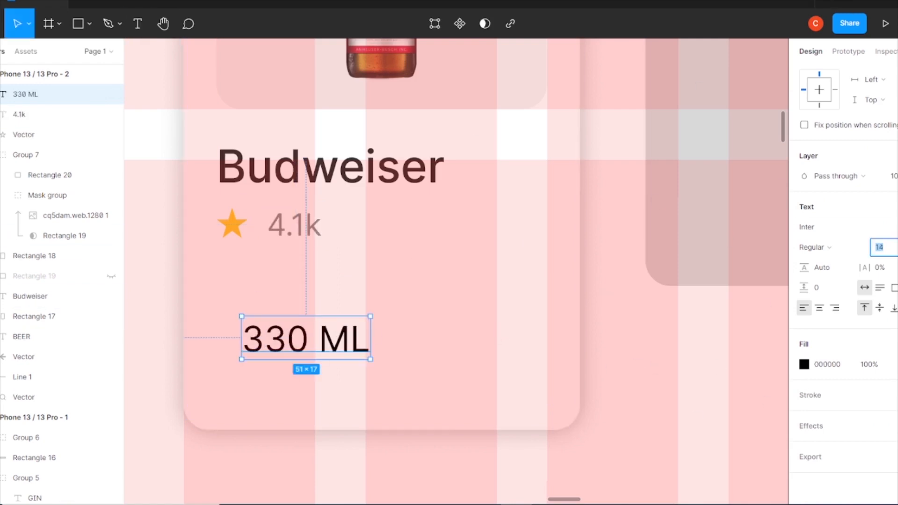
Duplicate the 330 ML text to the right and change it to '₹135/-'
{"action": "left_click_drag", "start_coordinate": [306, 346], "coordinate": [469, 297]}
{"action": "double_click", "coordinate": [452, 296]}
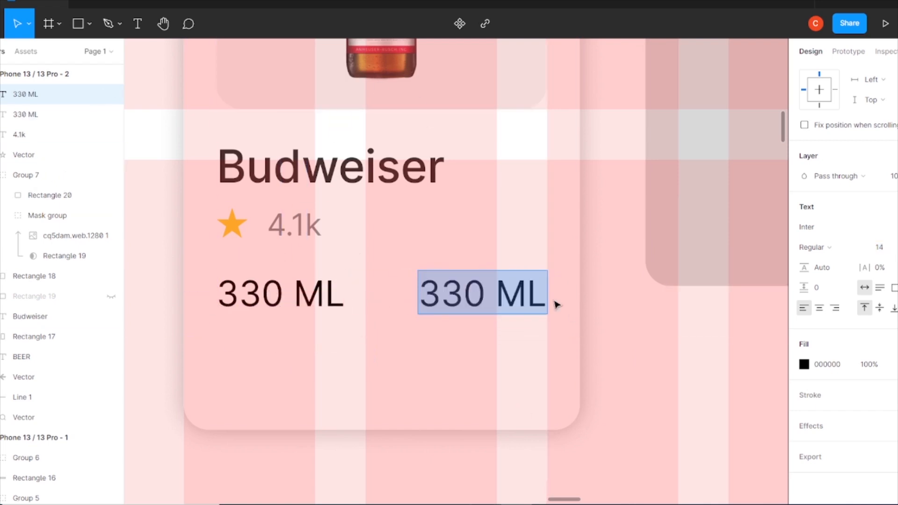
{"action": "type", "text": "₹135/-"}
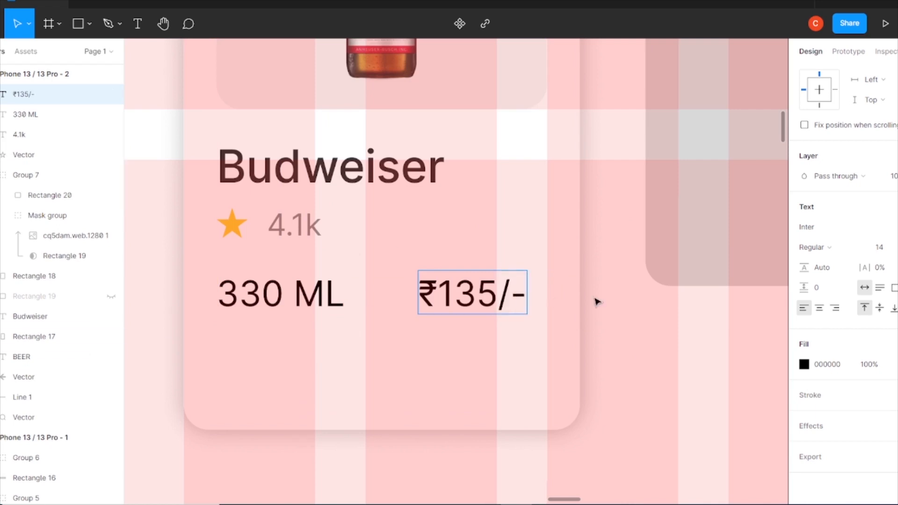
{"action": "key", "text": "Escape"}
Set the price text to Semi Bold, size 16, and align it vertically with the 330 ML text
{"action": "left_click", "coordinate": [834, 248]}
{"action": "left_click", "coordinate": [845, 261]}
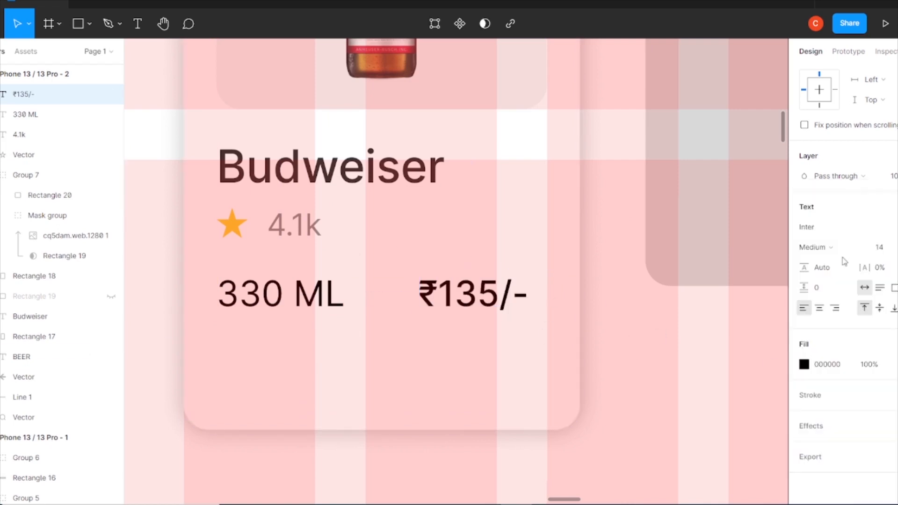
{"action": "left_click", "coordinate": [837, 247]}
{"action": "left_click", "coordinate": [848, 259]}
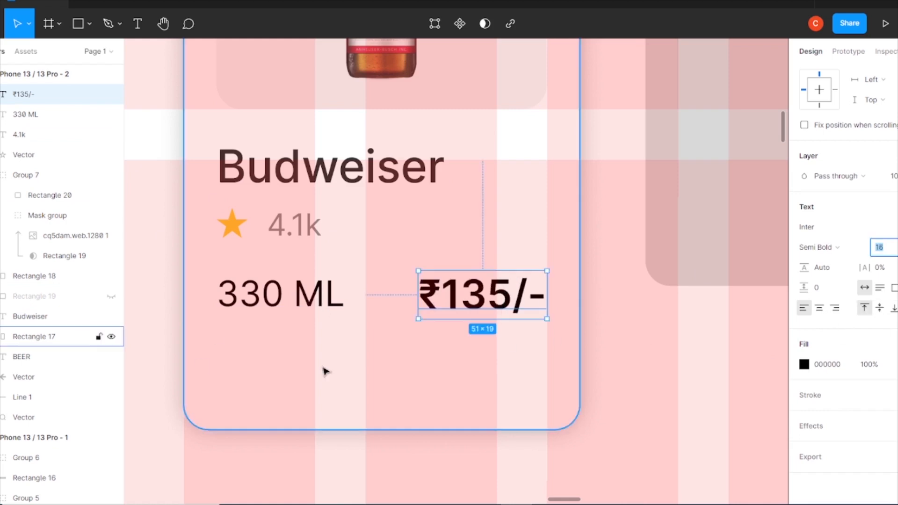
{"action": "left_click", "coordinate": [281, 292], "text": "shift"}
{"action": "left_click", "coordinate": [891, 77]}
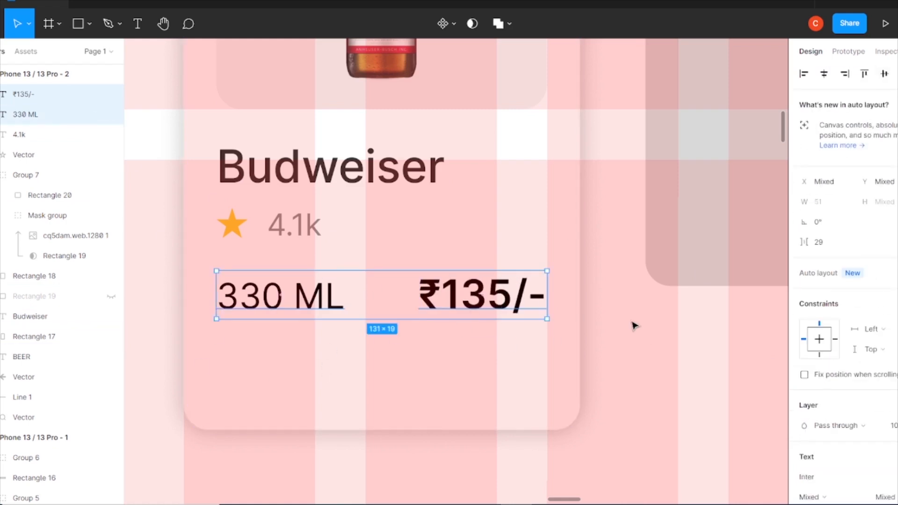
{"action": "left_click", "coordinate": [482, 295]}
{"action": "left_click", "coordinate": [358, 173]}
{"action": "left_click", "coordinate": [281, 295]}
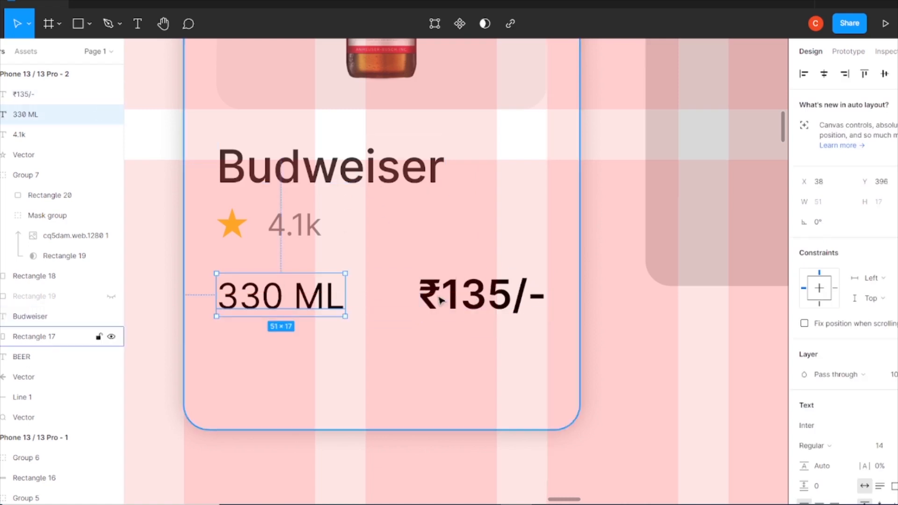
{"action": "left_click", "coordinate": [481, 295], "text": "shift"}
{"action": "left_click", "coordinate": [657, 340]}
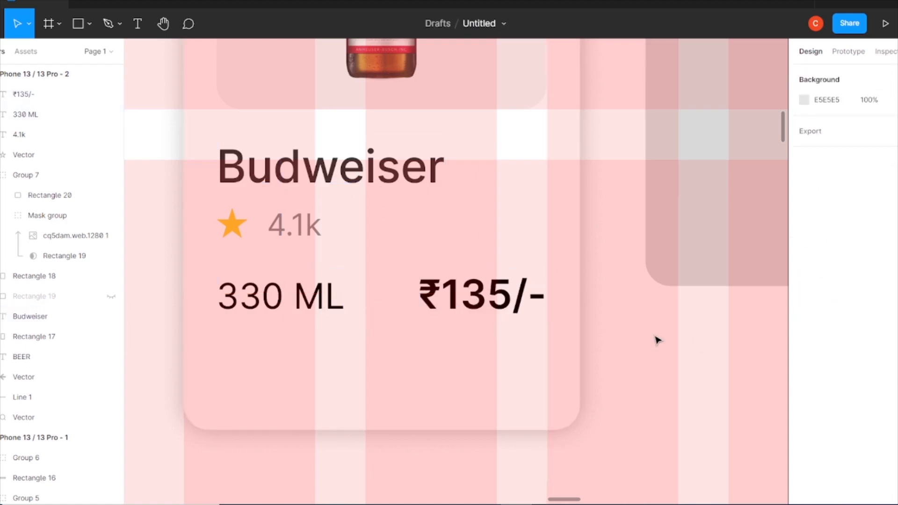
Draw a button rectangle below the volume and price row, about 131 × 32 px, with corner radius 5
{"action": "key", "text": "r"}
{"action": "left_click_drag", "start_coordinate": [224, 349], "coordinate": [549, 418]}
{"action": "left_click_drag", "start_coordinate": [224, 383], "coordinate": [216, 383]}
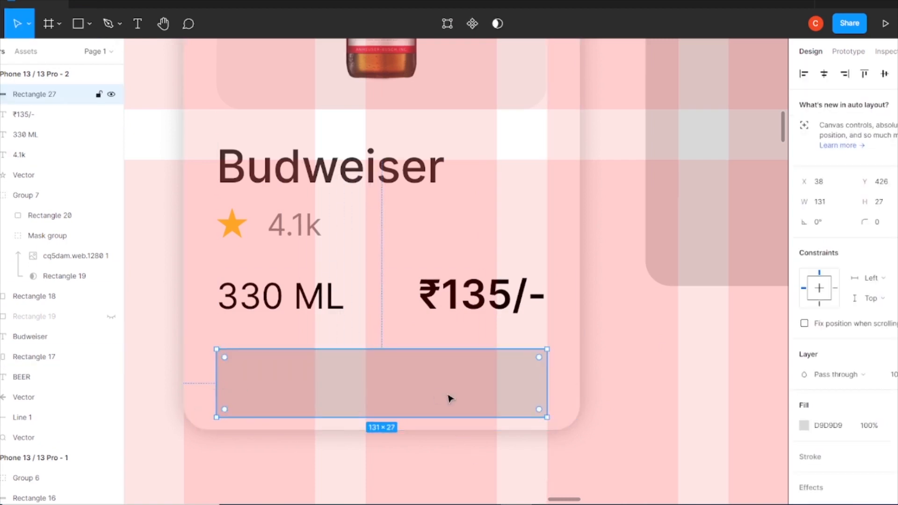
{"action": "type", "text": "5"}
{"action": "key", "text": "Return"}
{"action": "left_click", "coordinate": [575, 418]}
{"action": "left_click_drag", "start_coordinate": [495, 429], "coordinate": [494, 470]}
{"action": "left_click", "coordinate": [414, 405]}
{"action": "left_click_drag", "start_coordinate": [410, 420], "coordinate": [411, 432]}
Add an 'ADD TO CART' text centred on the button rectangle and set it to Medium weight
{"action": "left_click", "coordinate": [191, 74]}
{"action": "key", "text": "t"}
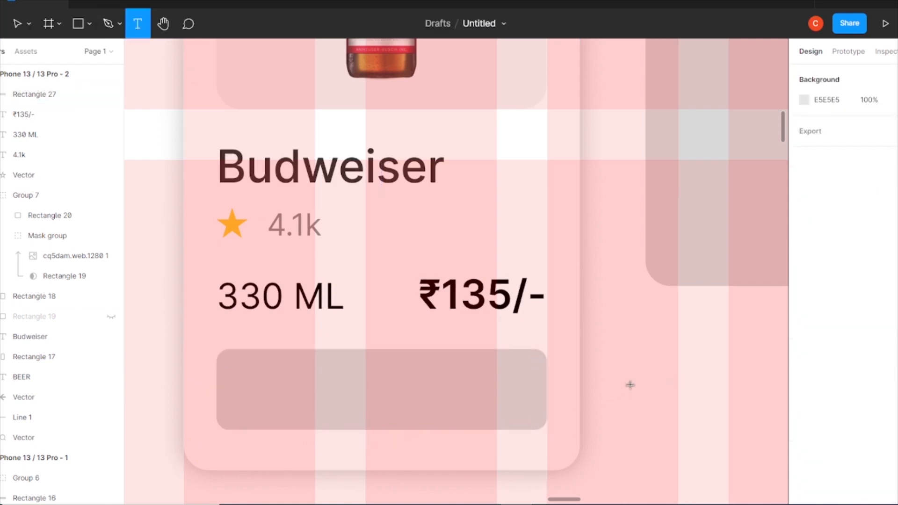
{"action": "left_click", "coordinate": [631, 386]}
{"action": "type", "text": "A"}
{"action": "left_click_drag", "start_coordinate": [684, 413], "coordinate": [315, 398]}
{"action": "left_click", "coordinate": [814, 446]}
{"action": "left_click", "coordinate": [816, 456]}
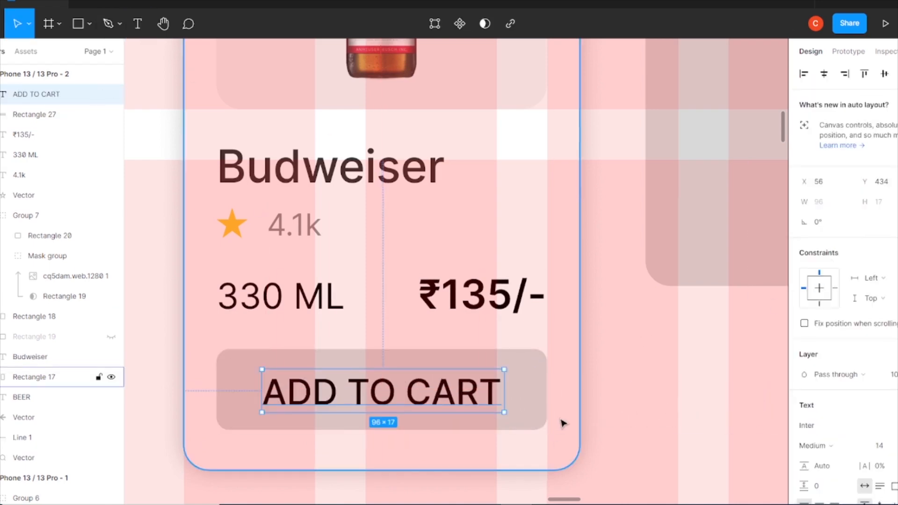
Fill the button rectangle with the document red and make the ADD TO CART text white
{"action": "left_click_drag", "start_coordinate": [438, 400], "coordinate": [435, 401]}
{"action": "left_click", "coordinate": [524, 413]}
{"action": "left_click", "coordinate": [804, 426]}
{"action": "left_click", "coordinate": [744, 443]}
{"action": "left_click", "coordinate": [608, 374]}
{"action": "left_click", "coordinate": [421, 401]}
{"action": "scroll", "coordinate": [825, 355], "scroll_direction": "down", "scroll_amount": 4}
{"action": "left_click", "coordinate": [804, 373]}
{"action": "left_click", "coordinate": [653, 444]}
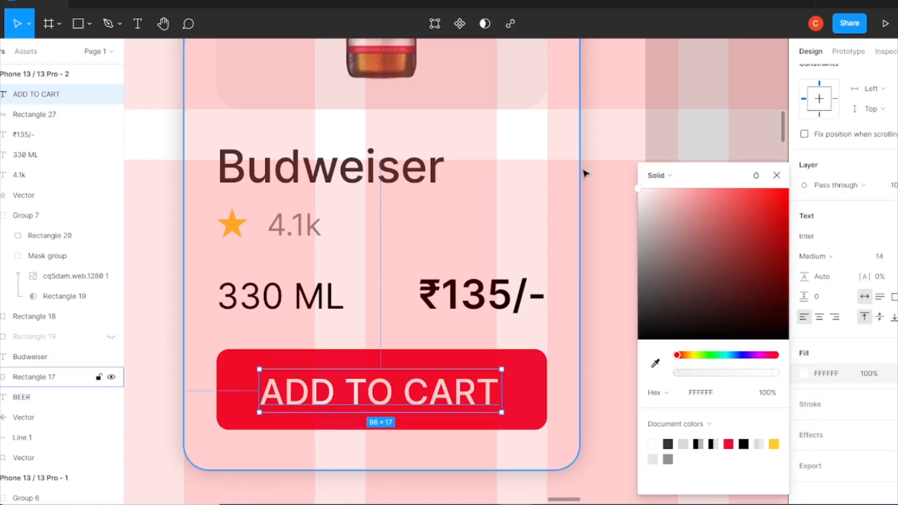
{"action": "left_click", "coordinate": [776, 174]}
Change the button rectangle's fill to the lighter red FF5B77
{"action": "left_click", "coordinate": [34, 114]}
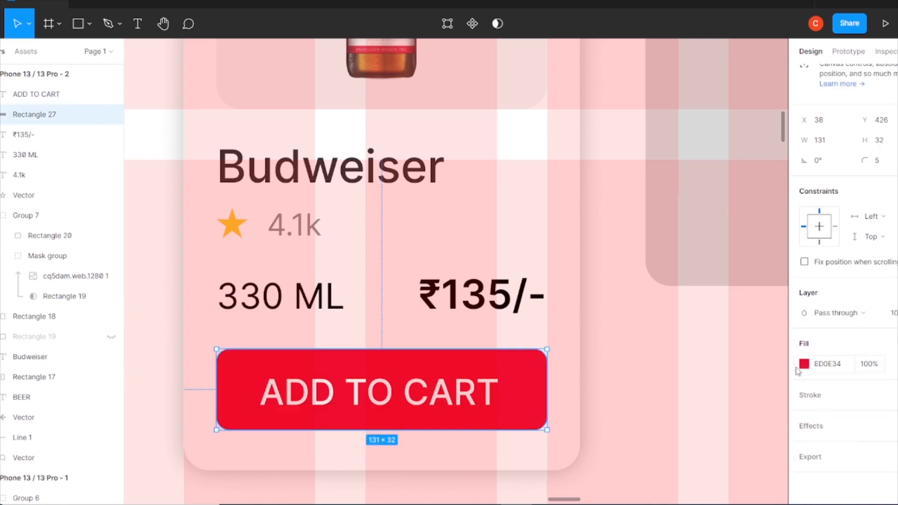
{"action": "left_click", "coordinate": [804, 363]}
{"action": "left_click", "coordinate": [768, 190]}
{"action": "left_click_drag", "start_coordinate": [768, 190], "coordinate": [734, 176]}
{"action": "left_click", "coordinate": [782, 176]}
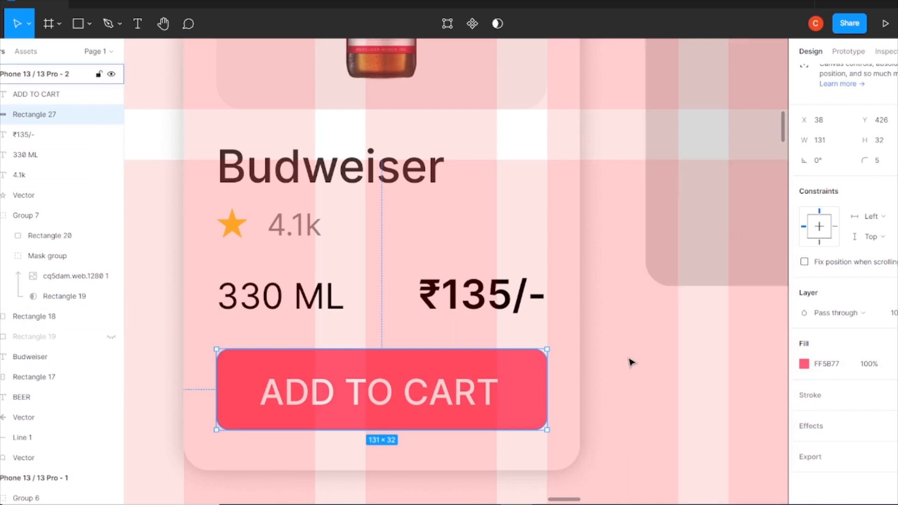
Recolor the home icon in the home screen's navigation bar to FF5B77
{"action": "key", "text": "ctrl+minus"}
{"action": "key", "text": "ctrl+minus"}
{"action": "key", "text": "ctrl+minus"}
{"action": "key", "text": "ctrl+plus"}
{"action": "left_click_drag", "start_coordinate": [430, 429], "coordinate": [501, 305]}
{"action": "left_click", "coordinate": [352, 408]}
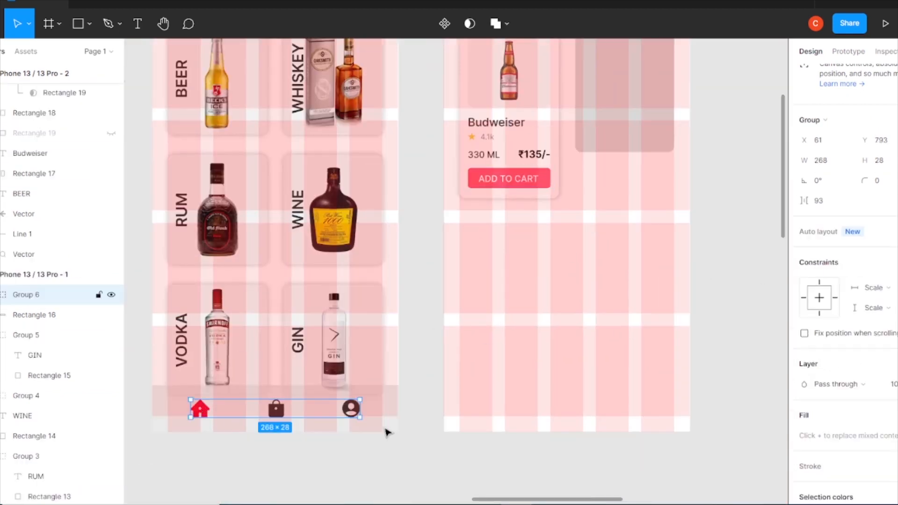
{"action": "double_click", "coordinate": [209, 413]}
{"action": "left_click", "coordinate": [804, 363]}
{"action": "left_click", "coordinate": [652, 459]}
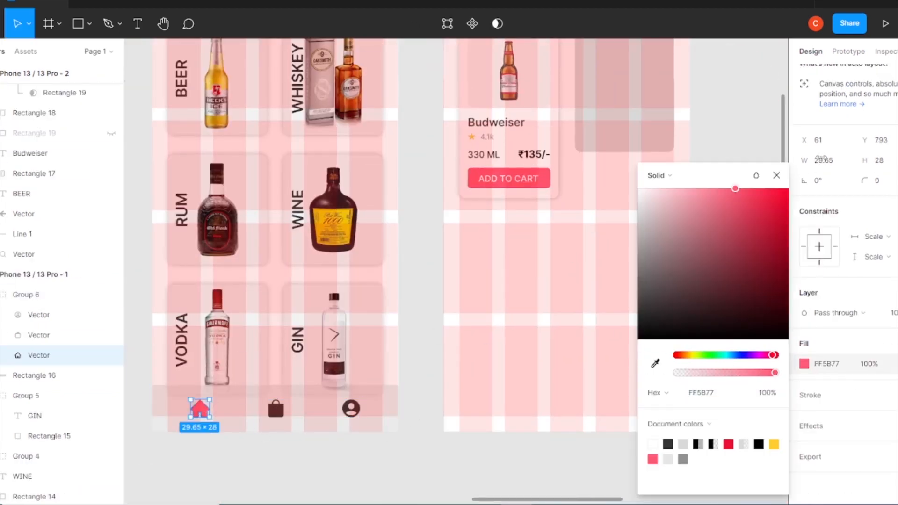
{"action": "key", "text": "Escape"}
Recolor the LiquoBAR title by sampling the button's color with the eyedropper
{"action": "scroll", "coordinate": [311, 307], "scroll_direction": "up", "scroll_amount": 5}
{"action": "left_click", "coordinate": [230, 119]}
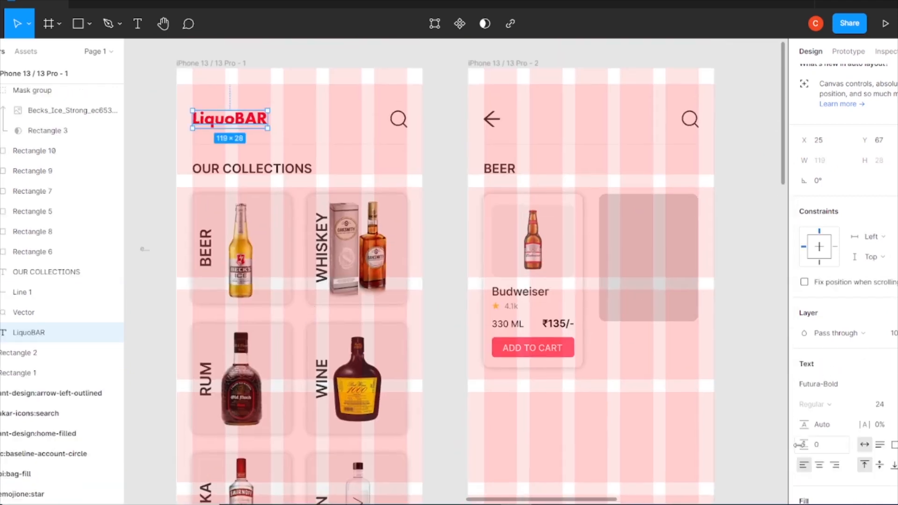
{"action": "left_click", "coordinate": [804, 364]}
{"action": "key", "text": "i"}
{"action": "left_click", "coordinate": [573, 349]}
{"action": "left_click", "coordinate": [765, 366]}
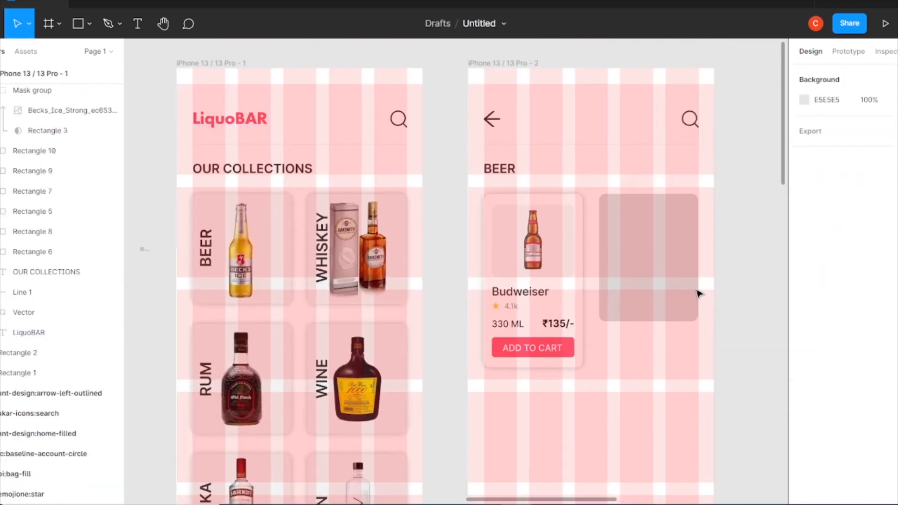
Examine the fill settings of the volume, price and button layers on the Budweiser card
{"action": "scroll", "coordinate": [736, 291], "scroll_direction": "up", "scroll_amount": 5}
{"action": "scroll", "coordinate": [691, 294], "scroll_direction": "right", "scroll_amount": 3}
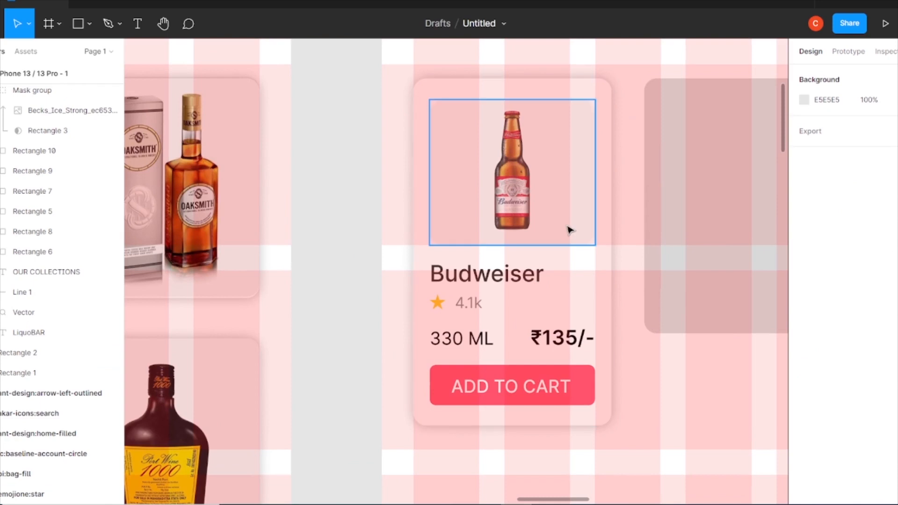
{"action": "left_click", "coordinate": [461, 338]}
{"action": "left_click", "coordinate": [561, 338], "text": "shift"}
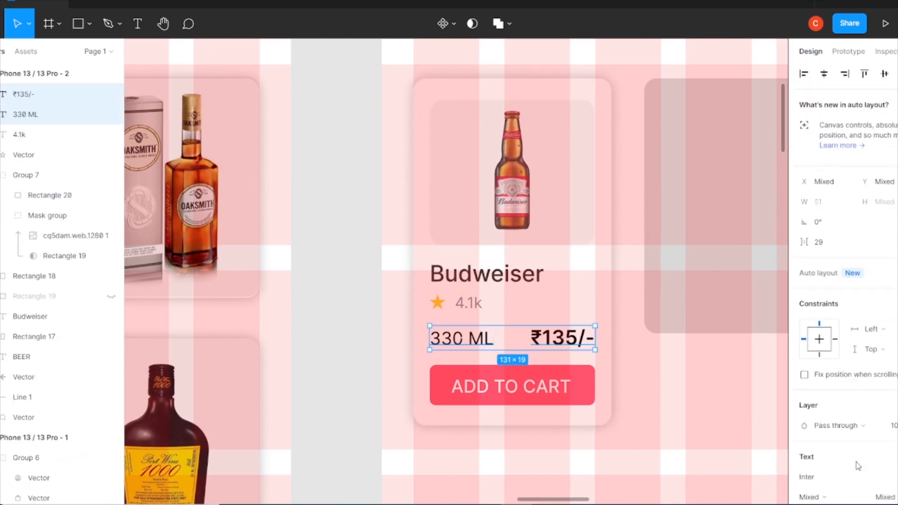
{"action": "left_click", "coordinate": [804, 425]}
{"action": "left_click", "coordinate": [794, 204]}
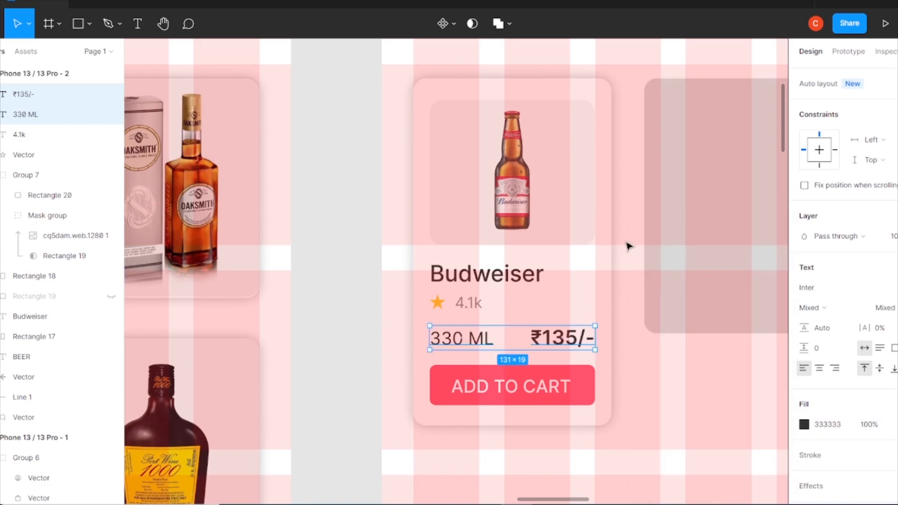
{"action": "left_click", "coordinate": [514, 386]}
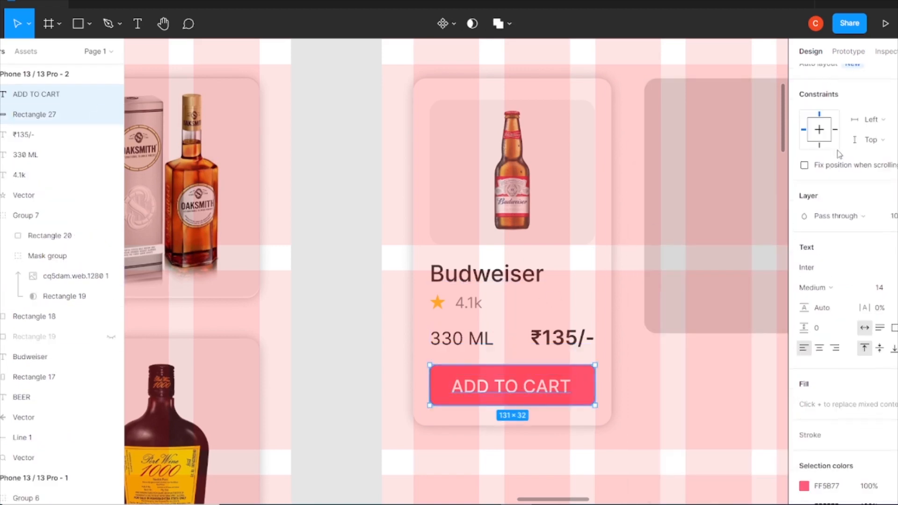
{"action": "key", "text": "Escape"}
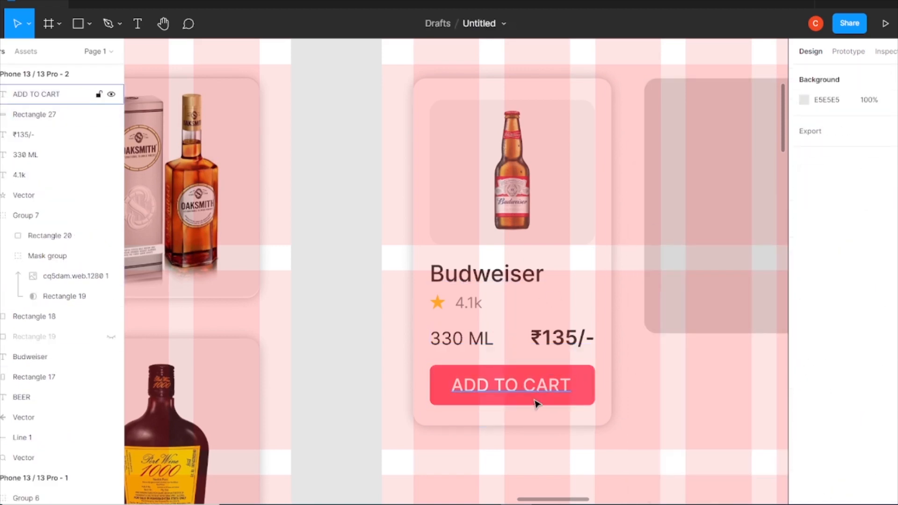
Group the ADD TO CART text together with its button rectangle
{"action": "left_click", "coordinate": [579, 390]}
{"action": "left_click", "coordinate": [560, 392], "text": "shift"}
{"action": "key", "text": "ctrl+g"}
{"action": "left_click_drag", "start_coordinate": [534, 390], "coordinate": [533, 392]}
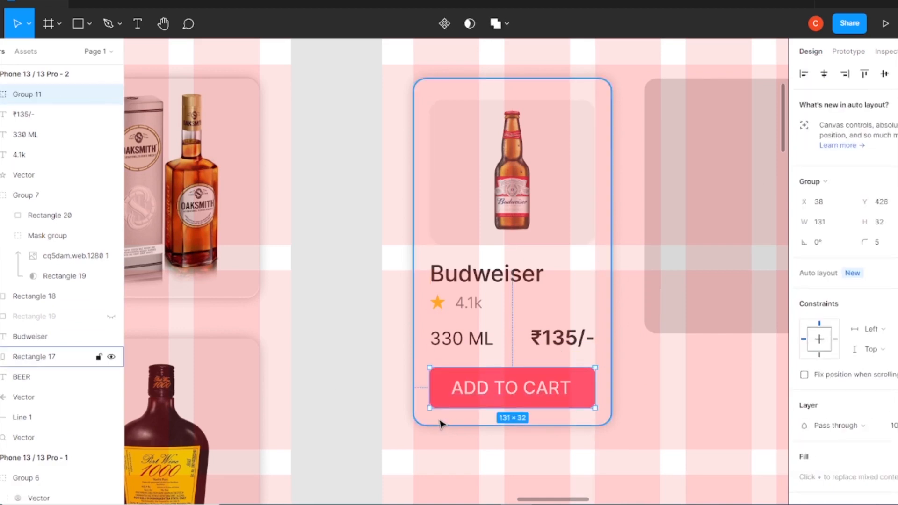
{"action": "left_click_drag", "start_coordinate": [497, 187], "coordinate": [498, 184]}
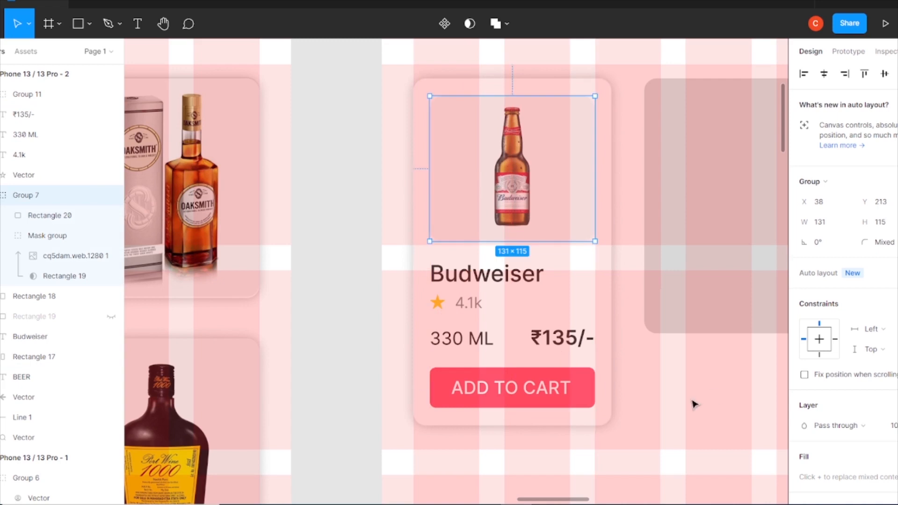
{"action": "left_click", "coordinate": [694, 404]}
Delete the grey placeholder card and duplicate the Budweiser card into its place on the right
{"action": "key", "text": "ctrl+minus"}
{"action": "left_click_drag", "start_coordinate": [790, 355], "coordinate": [673, 308]}
{"action": "left_click", "coordinate": [492, 224]}
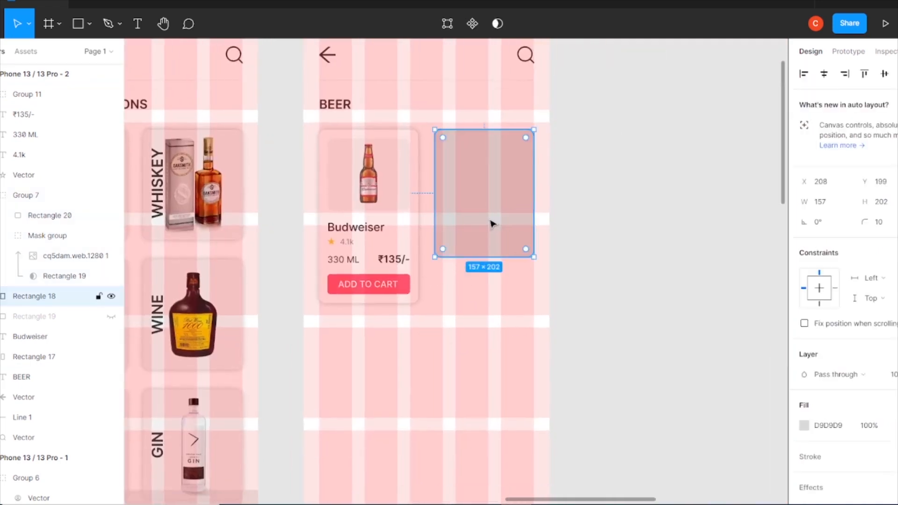
{"action": "key", "text": "Delete"}
{"action": "left_click_drag", "start_coordinate": [457, 135], "coordinate": [311, 421]}
{"action": "left_click_drag", "start_coordinate": [423, 187], "coordinate": [485, 185]}
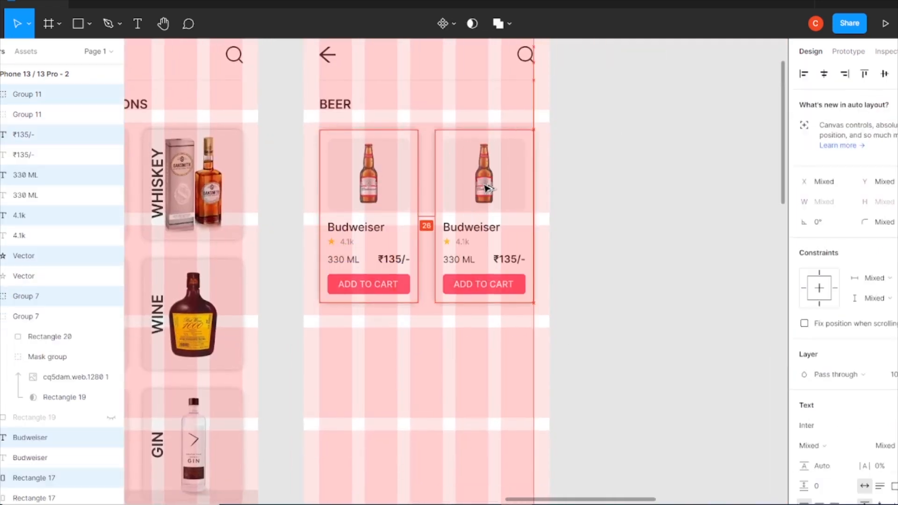
Replace the duplicated card's bottle image with the KingFisher Ultra bottle and delete the old image
{"action": "left_click", "coordinate": [594, 321]}
{"action": "key", "text": "ctrl+minus"}
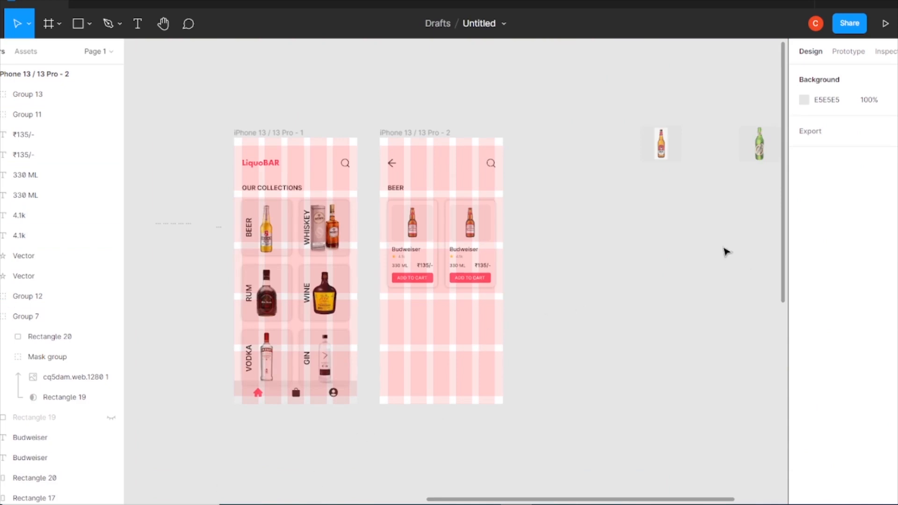
{"action": "left_click_drag", "start_coordinate": [696, 248], "coordinate": [514, 308]}
{"action": "left_click_drag", "start_coordinate": [680, 206], "coordinate": [505, 313]}
{"action": "key", "text": "ctrl+z"}
{"action": "key", "text": "ctrl+g"}
{"action": "left_click_drag", "start_coordinate": [731, 173], "coordinate": [395, 311]}
{"action": "key", "text": "ctrl+plus"}
{"action": "key", "text": "ctrl+plus"}
{"action": "left_click_drag", "start_coordinate": [695, 327], "coordinate": [345, 247]}
{"action": "left_click", "coordinate": [262, 221]}
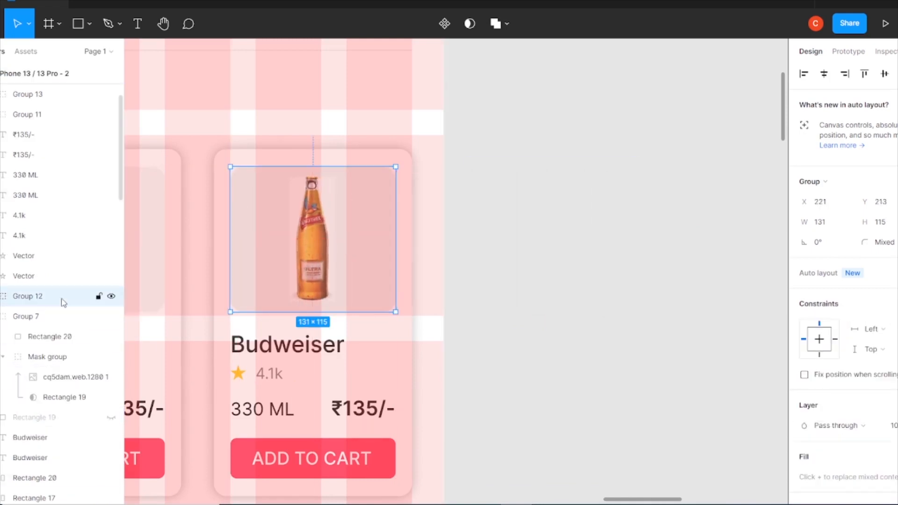
{"action": "key", "text": "Delete"}
Rename the second card's title to 'KingFisher Ultra'
{"action": "double_click", "coordinate": [282, 345]}
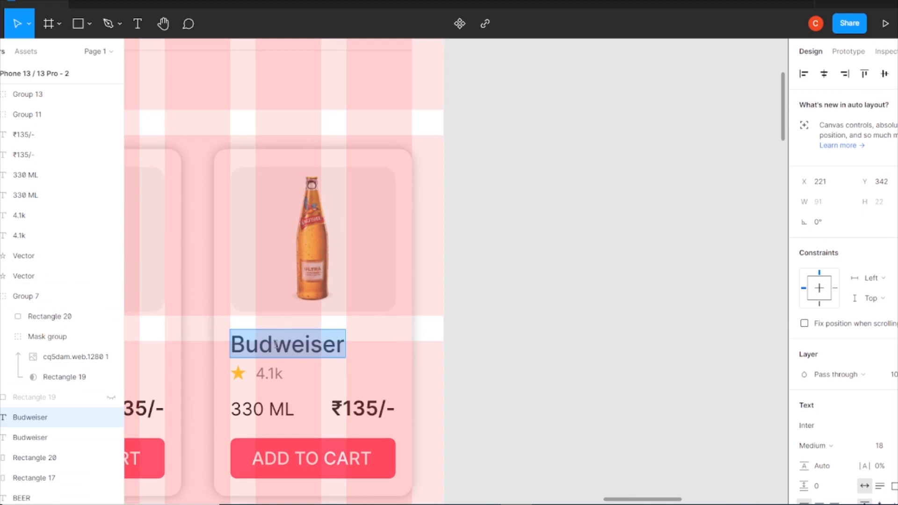
{"action": "type", "text": "KingFisher Ultra"}
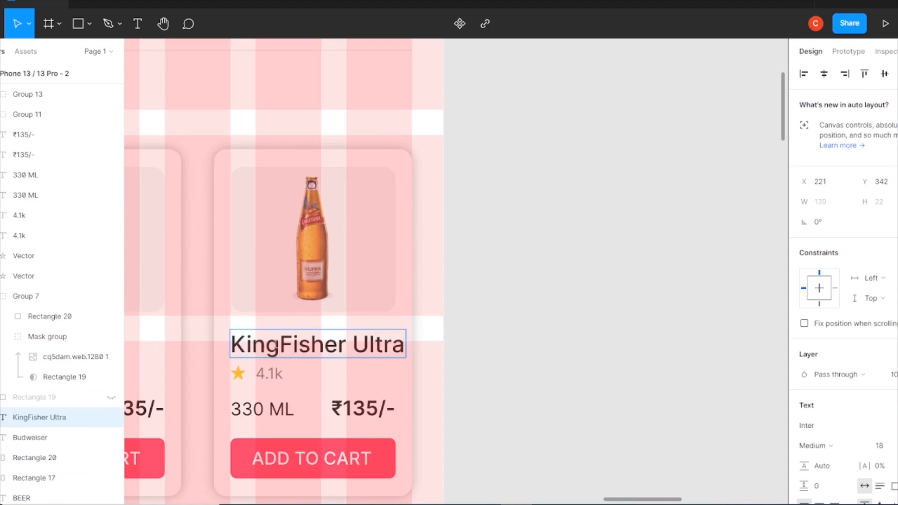
Set the second card's rating to 3.9k and its price to ₹140/-
{"action": "left_click", "coordinate": [275, 373]}
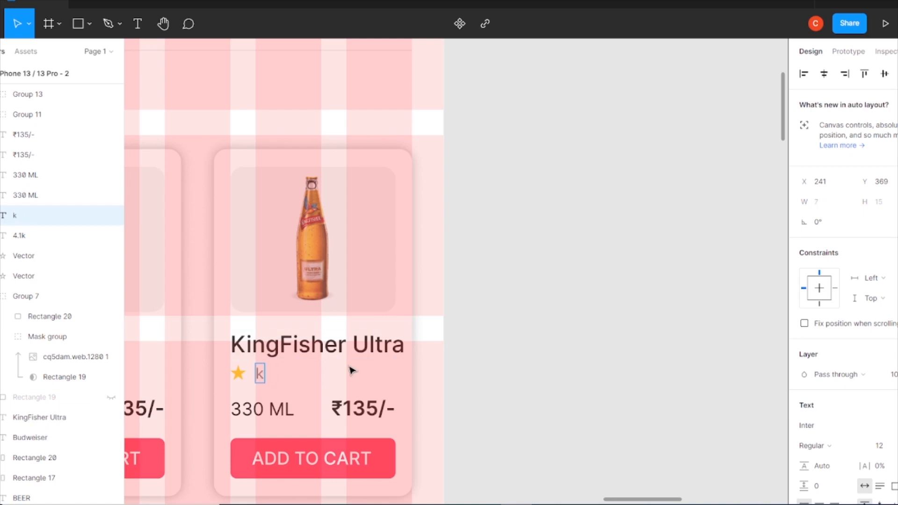
{"action": "double_click", "coordinate": [376, 409]}
{"action": "key", "text": "BackSpace"}
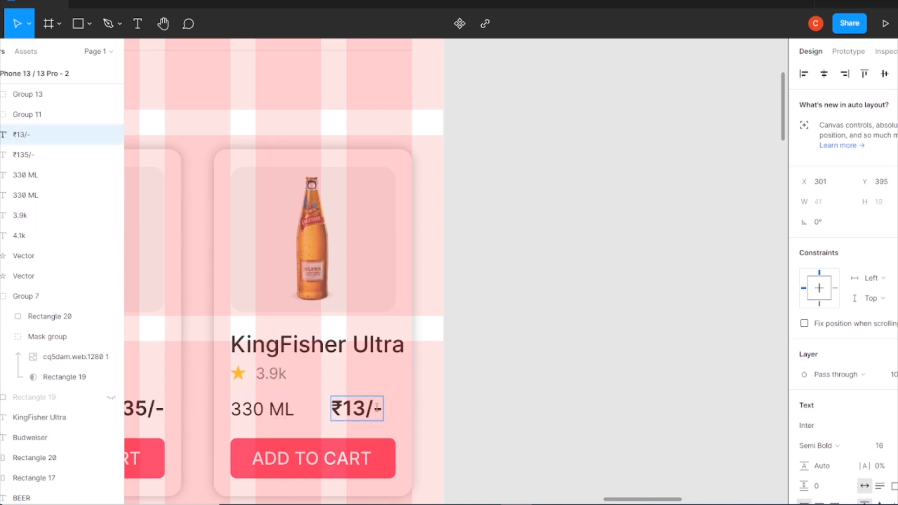
{"action": "type", "text": "40"}
{"action": "left_click", "coordinate": [510, 347]}
{"action": "scroll", "coordinate": [442, 408], "scroll_direction": "down", "scroll_amount": 4}
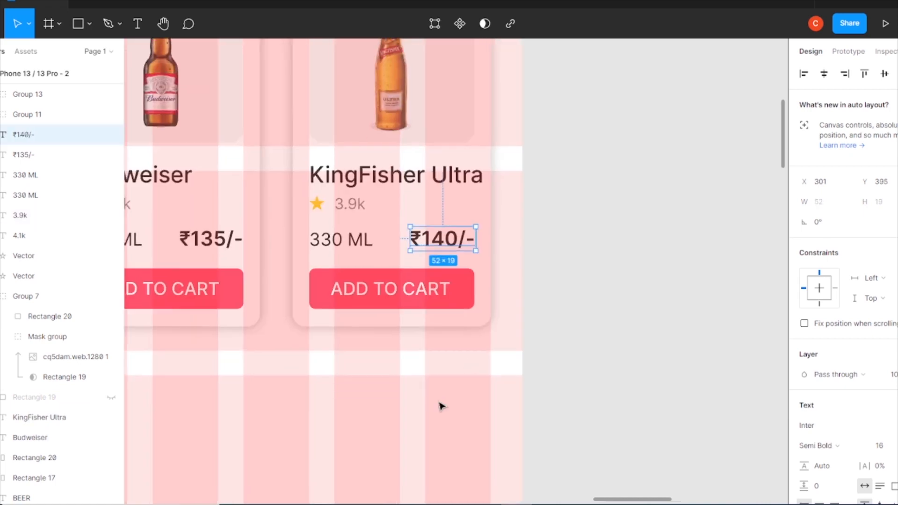
Duplicate both beer cards to form a second row below them
{"action": "scroll", "coordinate": [424, 205], "scroll_direction": "down", "scroll_amount": 5}
{"action": "left_click_drag", "start_coordinate": [469, 304], "coordinate": [348, 200]}
{"action": "left_click_drag", "start_coordinate": [451, 220], "coordinate": [439, 323], "text": "alt"}
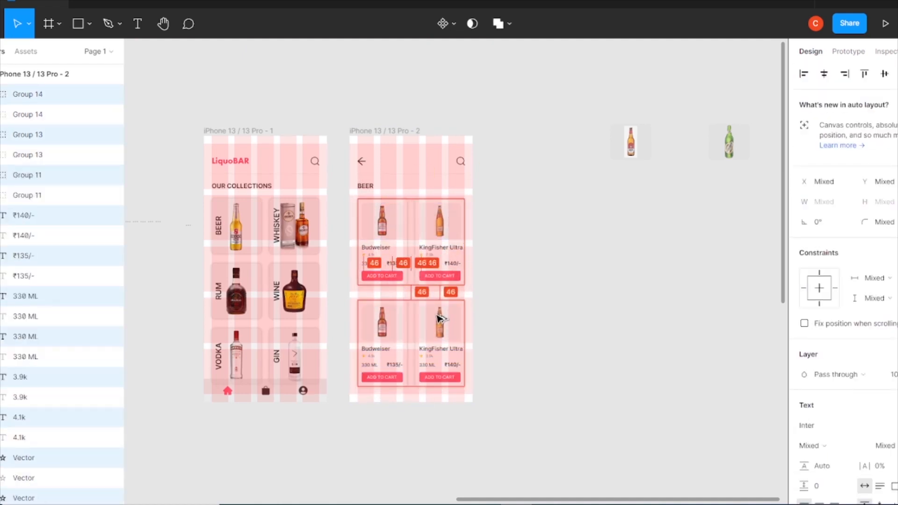
Move the second row of cards slightly upward to tighten the spacing
{"action": "scroll", "coordinate": [452, 269], "scroll_direction": "up", "scroll_amount": 5}
{"action": "scroll", "coordinate": [442, 251], "scroll_direction": "up", "scroll_amount": 3}
{"action": "left_click", "coordinate": [295, 120]}
{"action": "scroll", "coordinate": [552, 230], "scroll_direction": "down", "scroll_amount": 3}
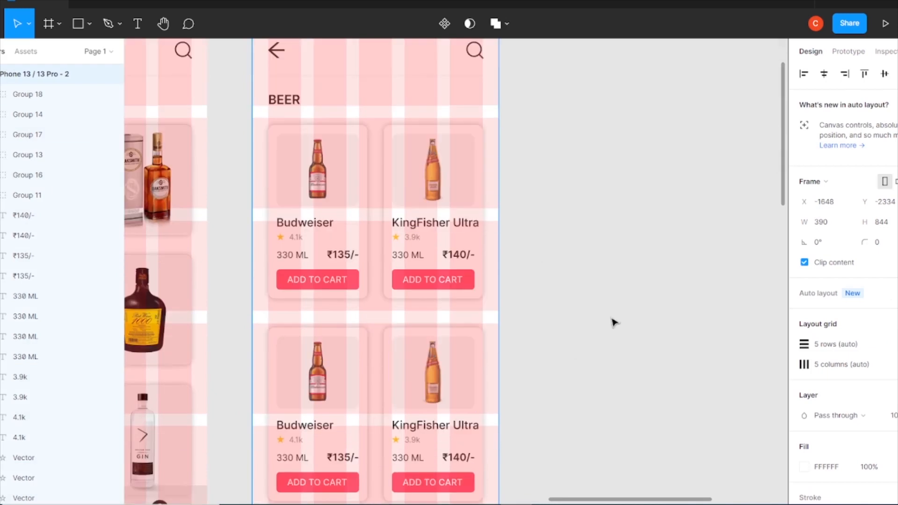
{"action": "scroll", "coordinate": [453, 318], "scroll_direction": "down", "scroll_amount": 1}
{"action": "left_click_drag", "start_coordinate": [271, 285], "coordinate": [477, 449]}
{"action": "key", "text": "ctrl+z"}
{"action": "left_click_drag", "start_coordinate": [260, 260], "coordinate": [482, 453]}
{"action": "left_click_drag", "start_coordinate": [422, 329], "coordinate": [422, 320]}
{"action": "left_click", "coordinate": [654, 259]}
{"action": "key", "text": "ctrl+minus"}
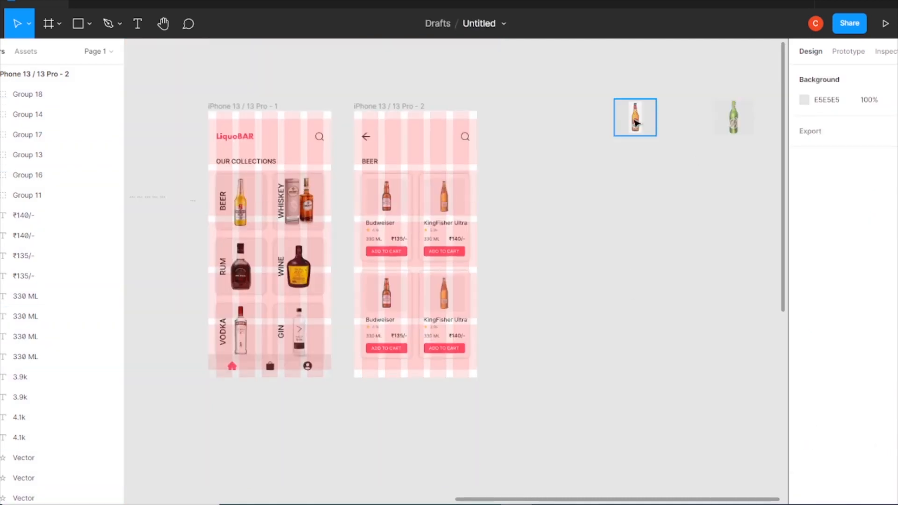
Place the Bira bottle image into the first card of the second row and delete its old Budweiser image
{"action": "left_click_drag", "start_coordinate": [636, 116], "coordinate": [539, 280]}
{"action": "key", "text": "ctrl+plus"}
{"action": "key", "text": "ctrl+plus"}
{"action": "left_click_drag", "start_coordinate": [397, 366], "coordinate": [431, 295]}
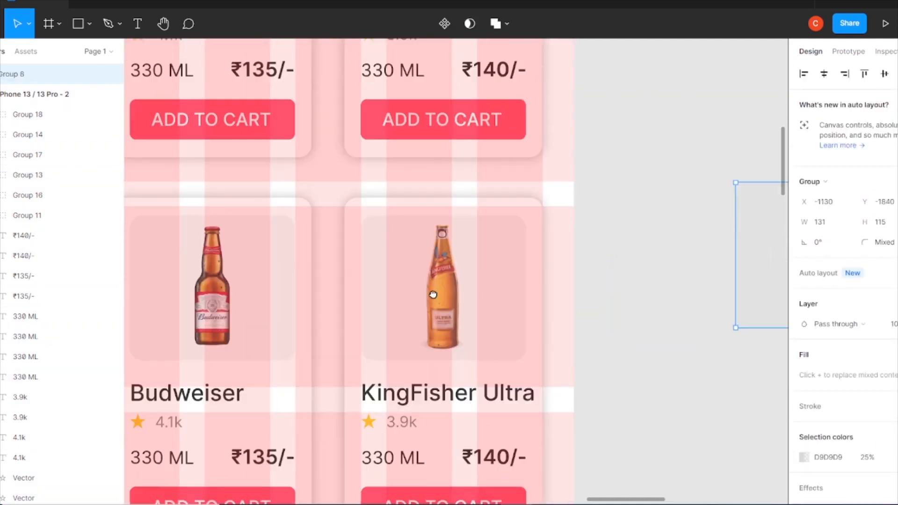
{"action": "left_click_drag", "start_coordinate": [763, 257], "coordinate": [625, 288]}
{"action": "left_click_drag", "start_coordinate": [451, 276], "coordinate": [559, 248]}
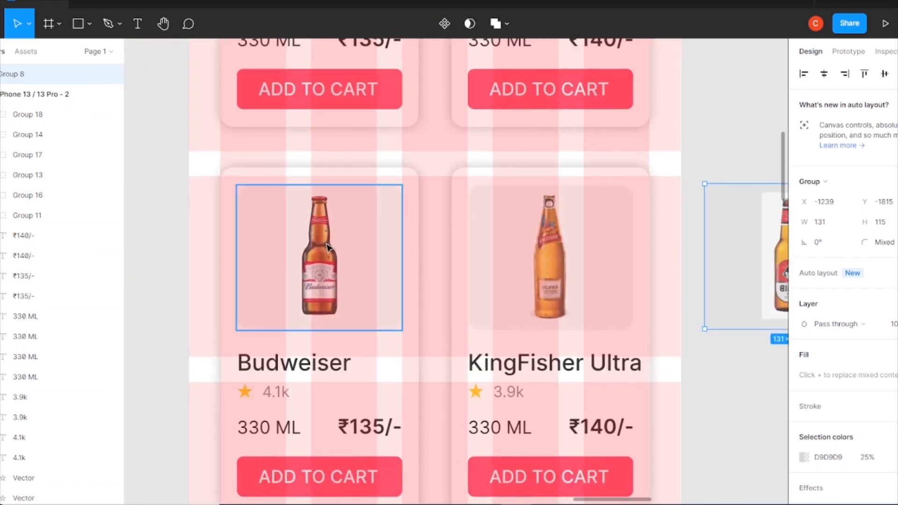
{"action": "key", "text": "ctrl+minus"}
{"action": "scroll", "coordinate": [351, 241], "scroll_direction": "up", "scroll_amount": 3}
{"action": "scroll", "coordinate": [352, 241], "scroll_direction": "right", "scroll_amount": 1}
{"action": "left_click_drag", "start_coordinate": [297, 157], "coordinate": [412, 346]}
{"action": "left_click_drag", "start_coordinate": [415, 150], "coordinate": [520, 348]}
{"action": "left_click_drag", "start_coordinate": [584, 400], "coordinate": [344, 394]}
{"action": "left_click", "coordinate": [37, 377]}
{"action": "key", "text": "Delete"}
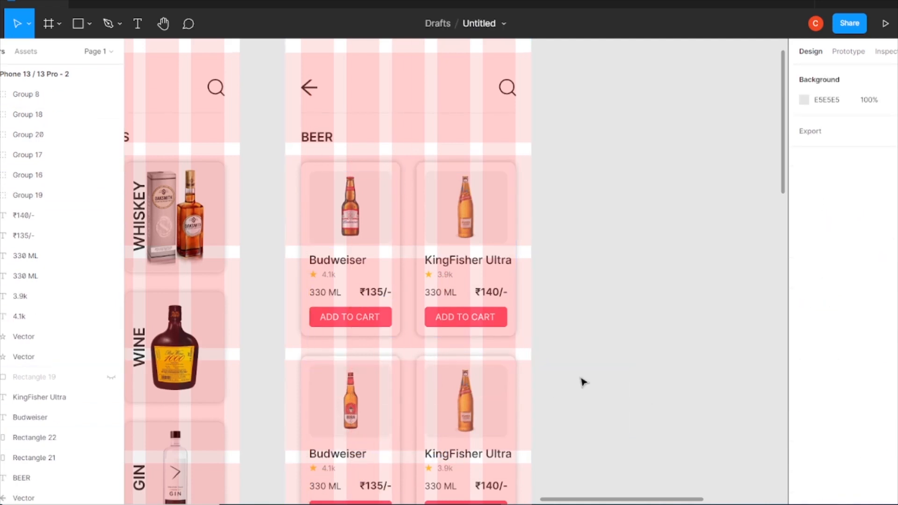
Rename the first card of the second row to 'Bira White'
{"action": "key", "text": "ctrl+plus"}
{"action": "left_click_drag", "start_coordinate": [356, 468], "coordinate": [429, 306]}
{"action": "double_click", "coordinate": [315, 356]}
{"action": "type", "text": "Bira White"}
{"action": "left_click", "coordinate": [321, 385]}
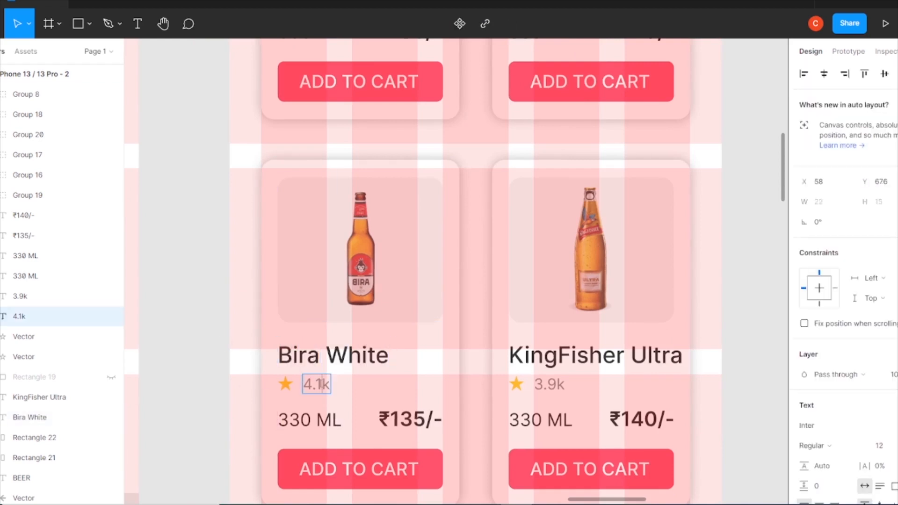
Set the Bira White card's price to ₹150/-
{"action": "left_click", "coordinate": [425, 420]}
{"action": "key", "text": "BackSpace"}
{"action": "key", "text": "BackSpace"}
{"action": "type", "text": "50"}
Place a Tuborg bottle image into the second card of the second row, grouping it with its image box
{"action": "key", "text": "ctrl+minus"}
{"action": "left_click", "coordinate": [669, 279]}
{"action": "left_click", "coordinate": [669, 279]}
{"action": "left_click_drag", "start_coordinate": [347, 206], "coordinate": [468, 409]}
{"action": "key", "text": "ctrl+g"}
{"action": "key", "text": "ctrl+minus"}
{"action": "left_click_drag", "start_coordinate": [651, 196], "coordinate": [579, 269]}
{"action": "left_click_drag", "start_coordinate": [720, 160], "coordinate": [496, 374]}
{"action": "key", "text": "ctrl+z"}
{"action": "left_click", "coordinate": [739, 214]}
{"action": "left_click_drag", "start_coordinate": [748, 235], "coordinate": [644, 121]}
{"action": "key", "text": "ctrl+g"}
{"action": "left_click_drag", "start_coordinate": [701, 173], "coordinate": [508, 61]}
{"action": "key", "text": "ctrl+plus"}
{"action": "key", "text": "ctrl+plus"}
{"action": "left_click_drag", "start_coordinate": [565, 291], "coordinate": [284, 248]}
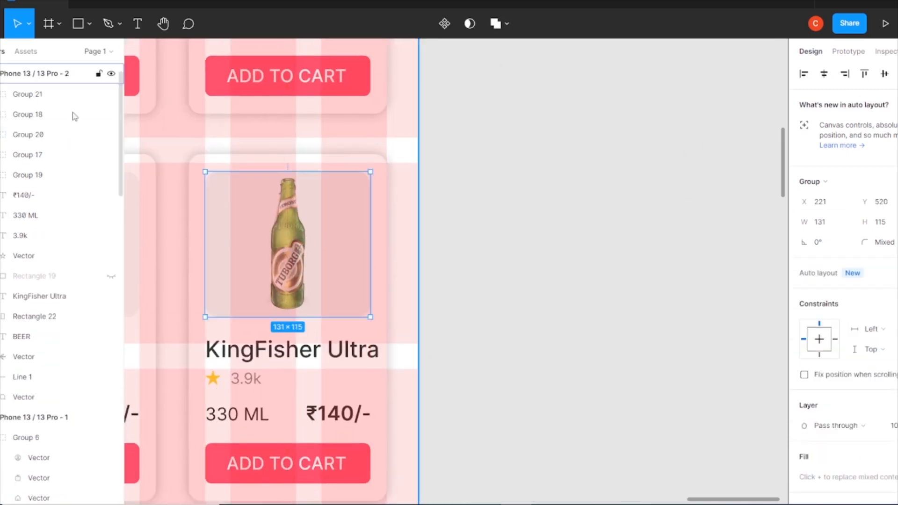
Rename the second card of the second row to 'Turborg Strong' and set its rating to 4.4k
{"action": "double_click", "coordinate": [321, 356]}
{"action": "type", "text": "Turborg Strong"}
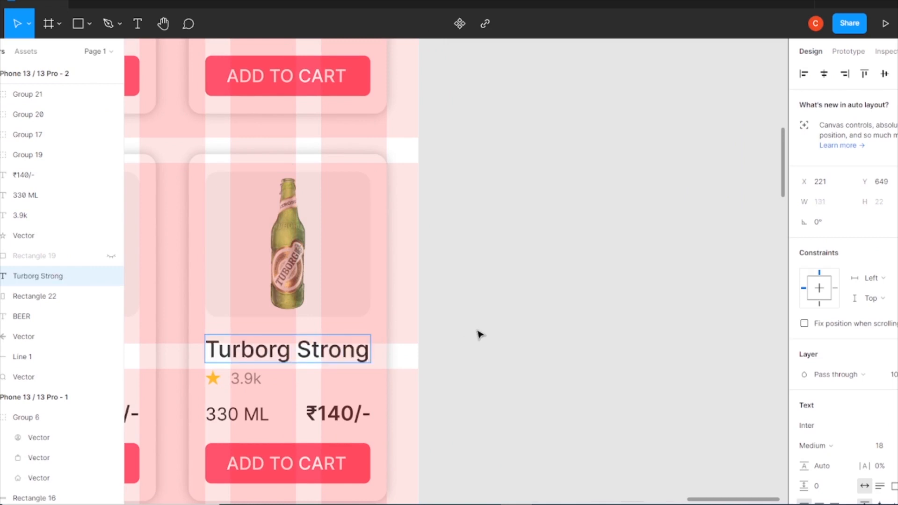
{"action": "double_click", "coordinate": [247, 379]}
{"action": "key", "text": "BackSpace"}
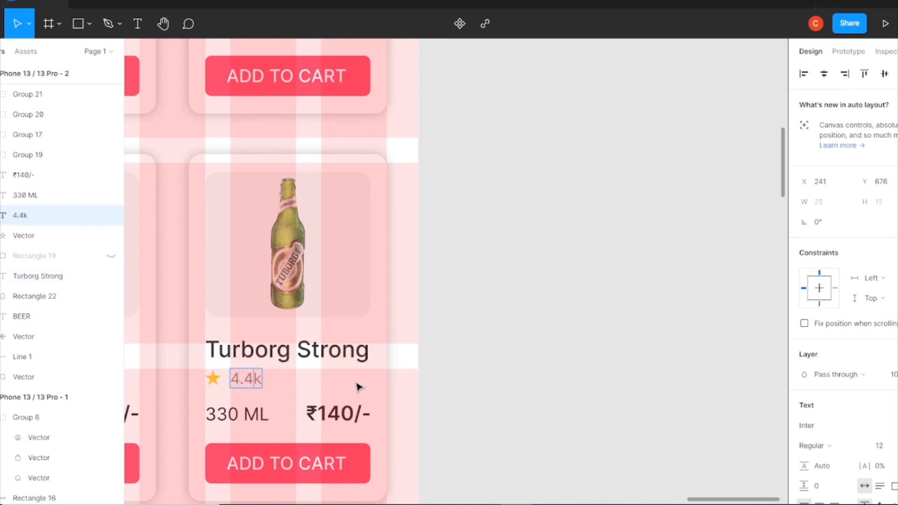
Set the Turborg Strong card's price to ₹110/-
{"action": "double_click", "coordinate": [358, 413]}
{"action": "key", "text": "BackSpace"}
{"action": "key", "text": "BackSpace"}
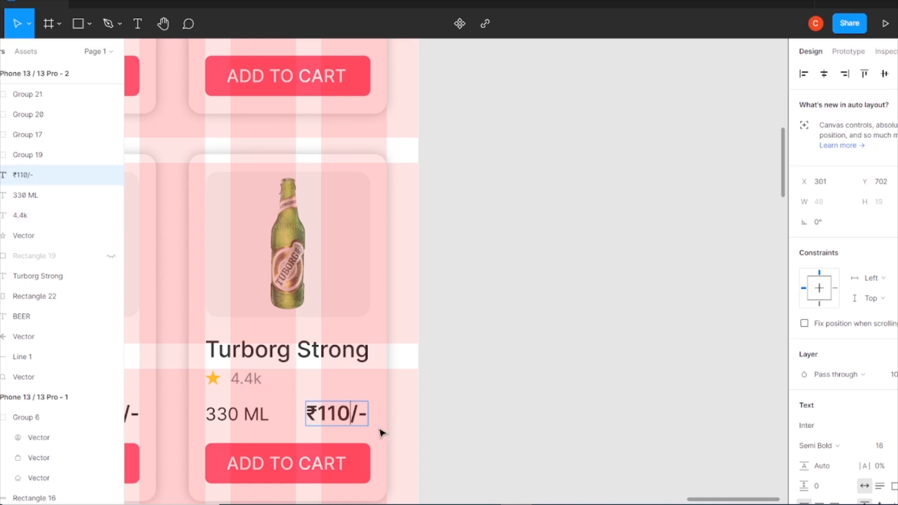
Copy the LiquoBAR logo from the home screen into the BEER screen's header
{"action": "left_click", "coordinate": [558, 313]}
{"action": "key", "text": "ctrl+minus"}
{"action": "key", "text": "ctrl+minus"}
{"action": "scroll", "coordinate": [343, 158], "scroll_direction": "up", "scroll_amount": 1}
{"action": "left_click", "coordinate": [342, 157]}
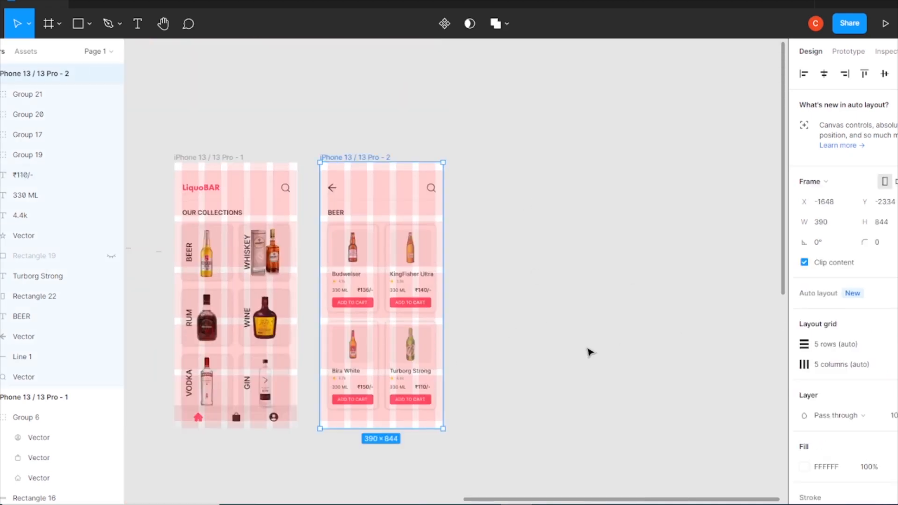
{"action": "left_click_drag", "start_coordinate": [201, 188], "coordinate": [386, 187]}
{"action": "left_click", "coordinate": [614, 164]}
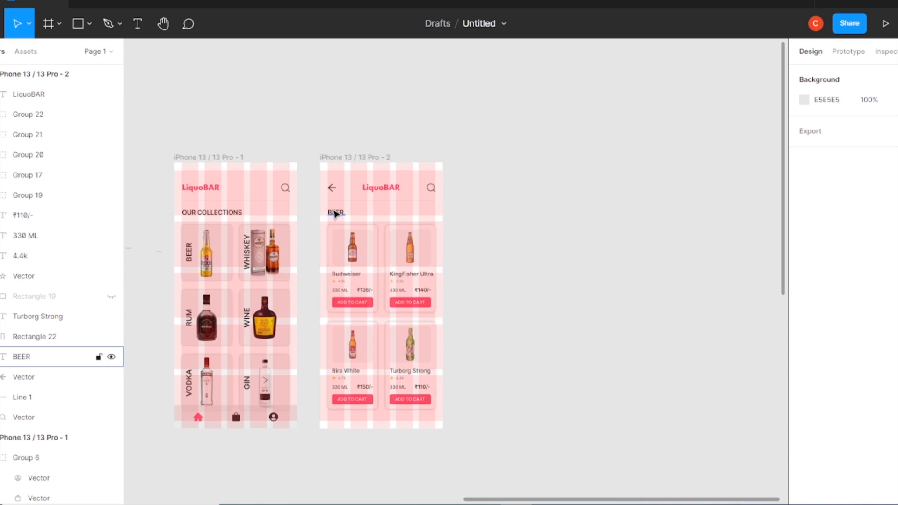
Copy the bottom navigation bar from the home screen into the BEER screen
{"action": "scroll", "coordinate": [232, 441], "scroll_direction": "up", "scroll_amount": 5}
{"action": "left_click", "coordinate": [278, 322]}
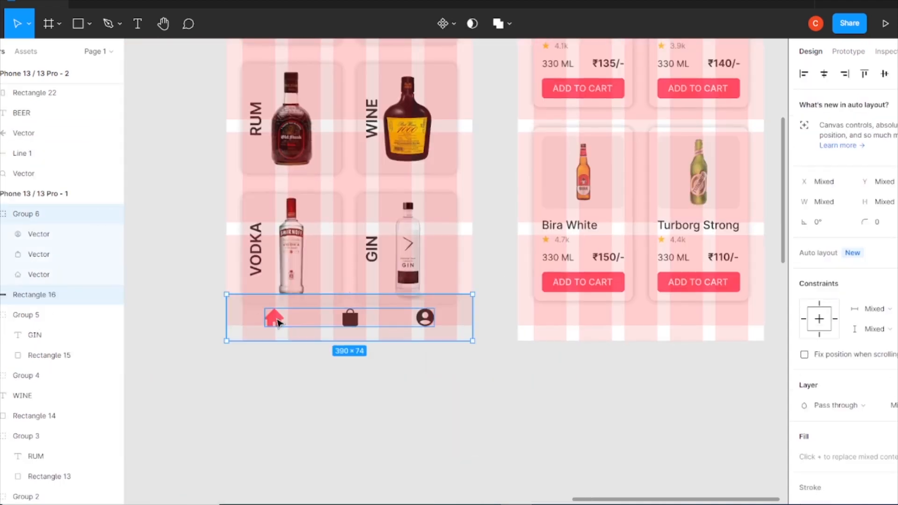
{"action": "left_click_drag", "start_coordinate": [347, 324], "coordinate": [555, 325]}
{"action": "left_click", "coordinate": [567, 410]}
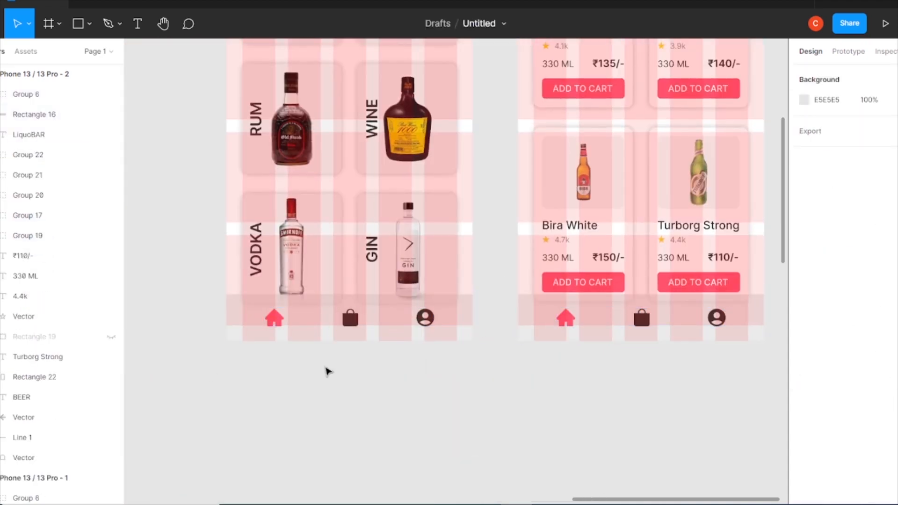
Group the BEER screen's navigation bar elements and product cards into separate groups
{"action": "key", "text": "ctrl+minus"}
{"action": "key", "text": "ctrl+plus"}
{"action": "left_click_drag", "start_coordinate": [525, 303], "coordinate": [397, 349]}
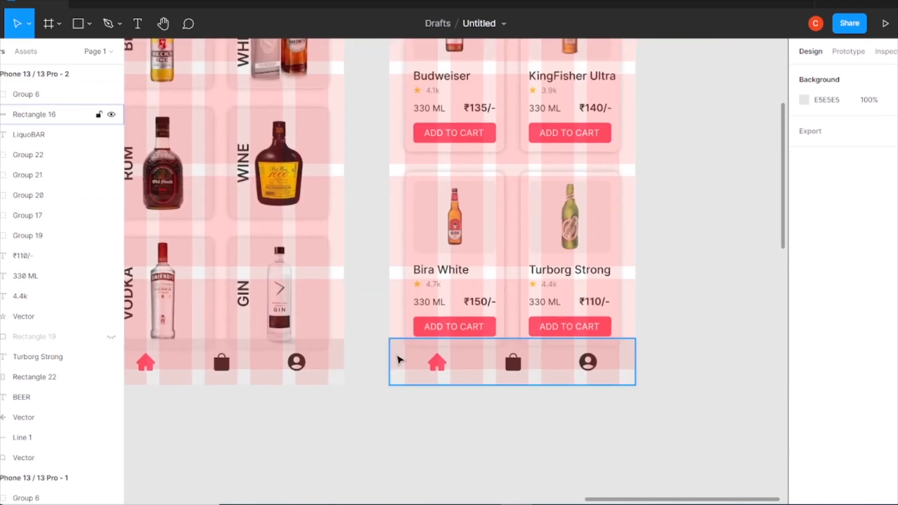
{"action": "left_click", "coordinate": [398, 359]}
{"action": "left_click", "coordinate": [444, 366], "text": "shift"}
{"action": "key", "text": "ctrl+g"}
{"action": "key", "text": "ctrl+shift+h"}
{"action": "left_click_drag", "start_coordinate": [645, 166], "coordinate": [513, 365]}
{"action": "key", "text": "ctrl+g"}
{"action": "left_click_drag", "start_coordinate": [389, 164], "coordinate": [654, 378]}
{"action": "left_click_drag", "start_coordinate": [554, 219], "coordinate": [562, 376]}
{"action": "left_click", "coordinate": [682, 324]}
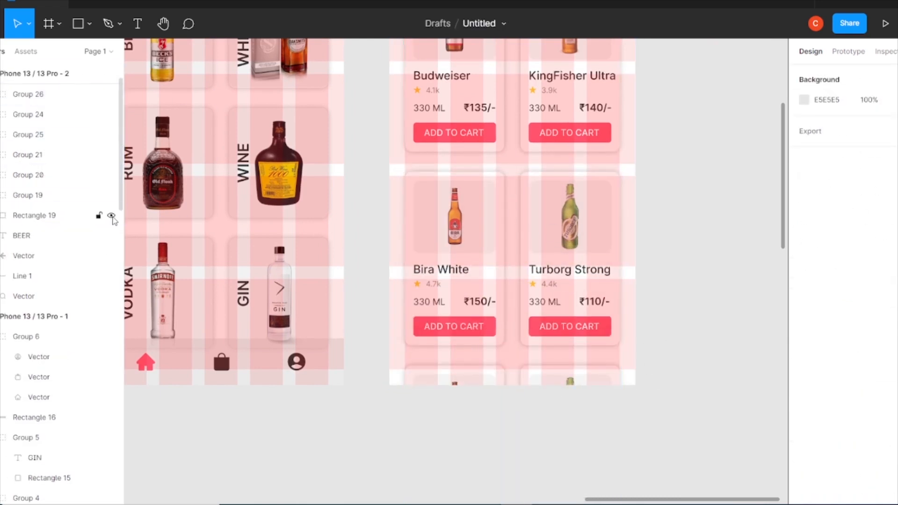
Paste the copied navigation bar group into the BEER screen
{"action": "key", "text": "ctrl+v"}
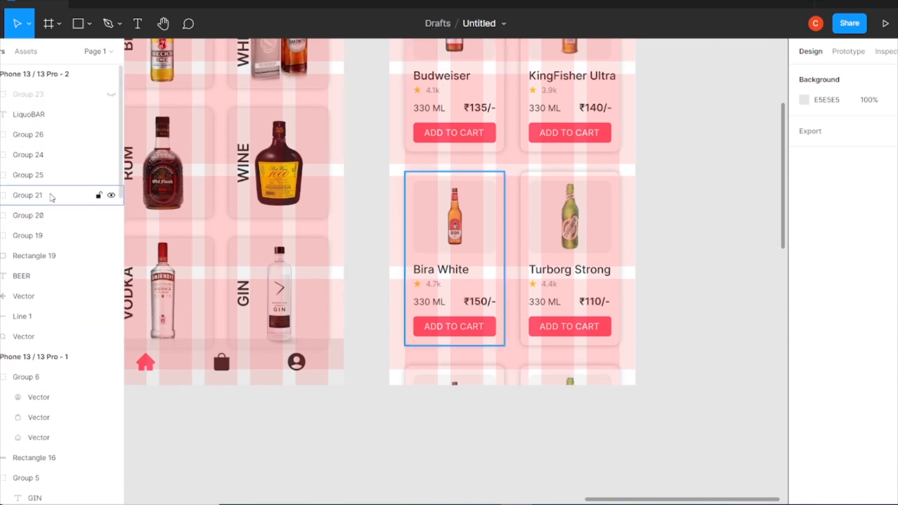
{"action": "key", "text": "ctrl+minus"}
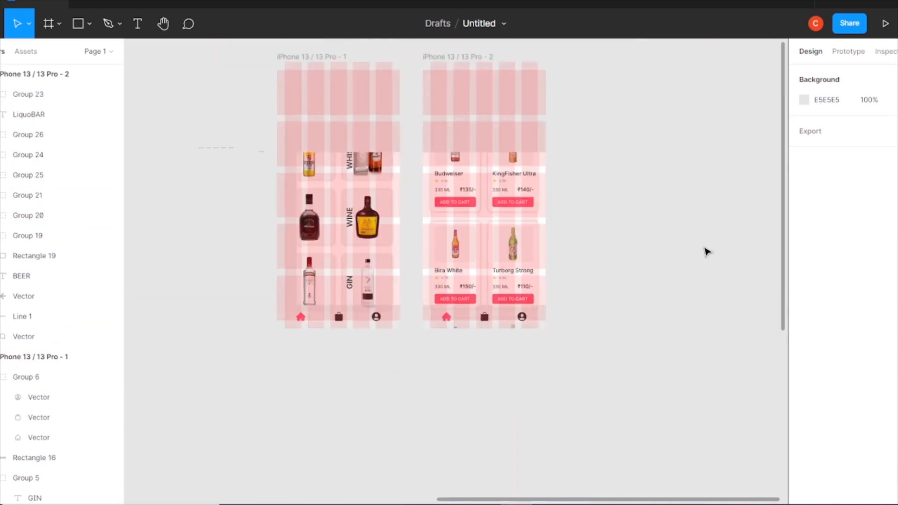
{"action": "left_click_drag", "start_coordinate": [485, 201], "coordinate": [469, 299]}
Select both phone frames and hide their layout grids
{"action": "left_click", "coordinate": [282, 155]}
{"action": "left_click", "coordinate": [440, 154], "text": "shift"}
{"action": "left_click", "coordinate": [897, 365]}
{"action": "left_click", "coordinate": [897, 385]}
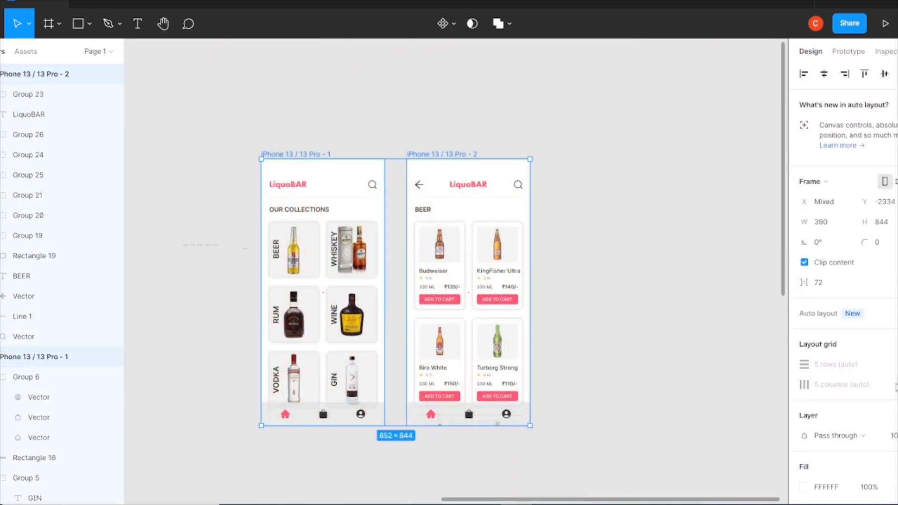
{"action": "left_click", "coordinate": [616, 257]}
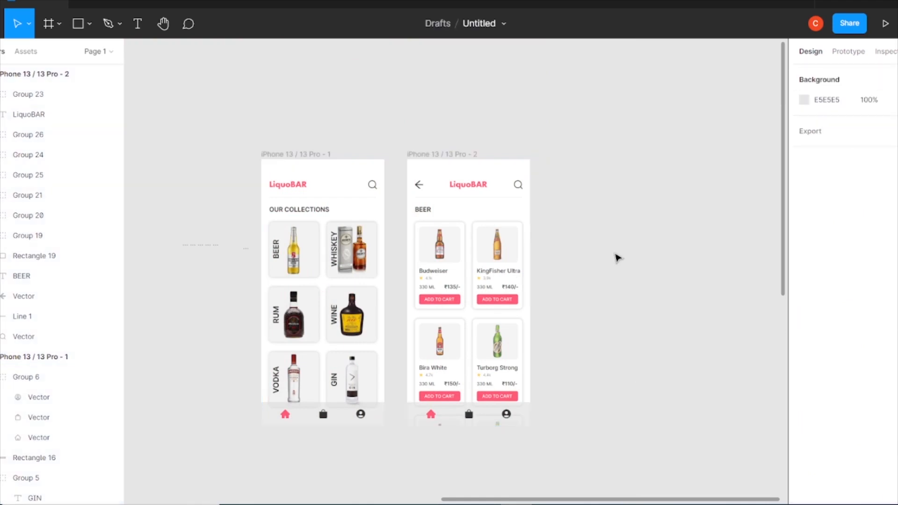
Review the home and BEER screens up close
{"action": "key", "text": "ctrl+plus"}
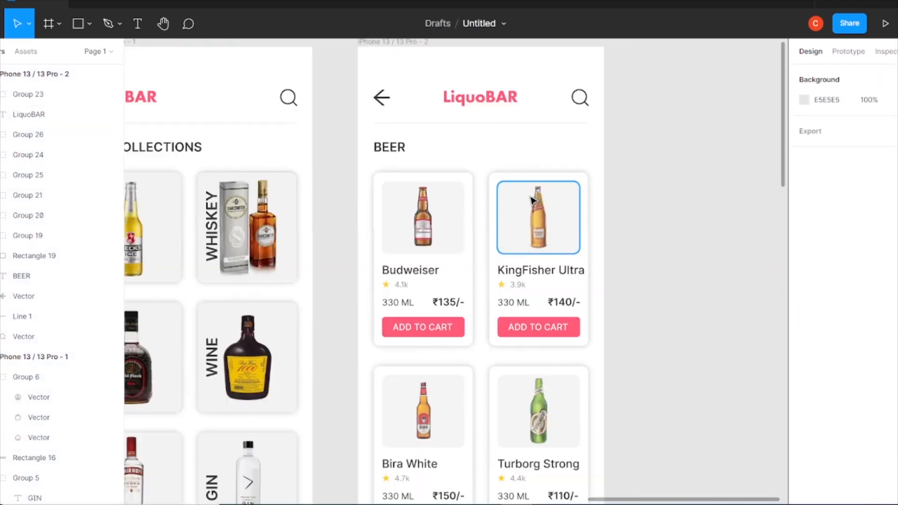
{"action": "left_click_drag", "start_coordinate": [342, 173], "coordinate": [476, 181]}
{"action": "scroll", "coordinate": [483, 236], "scroll_direction": "down", "scroll_amount": 4}
{"action": "scroll", "coordinate": [483, 235], "scroll_direction": "up", "scroll_amount": 4}
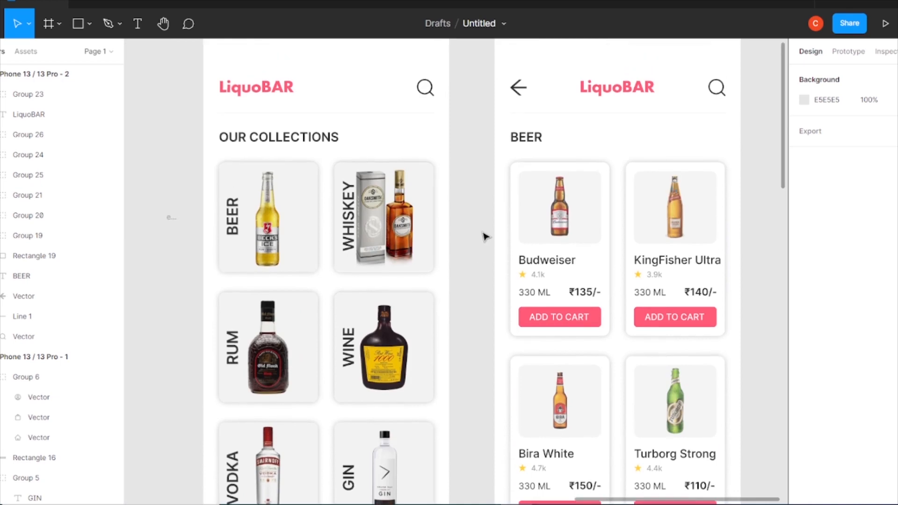
{"action": "scroll", "coordinate": [484, 241], "scroll_direction": "down", "scroll_amount": 3}
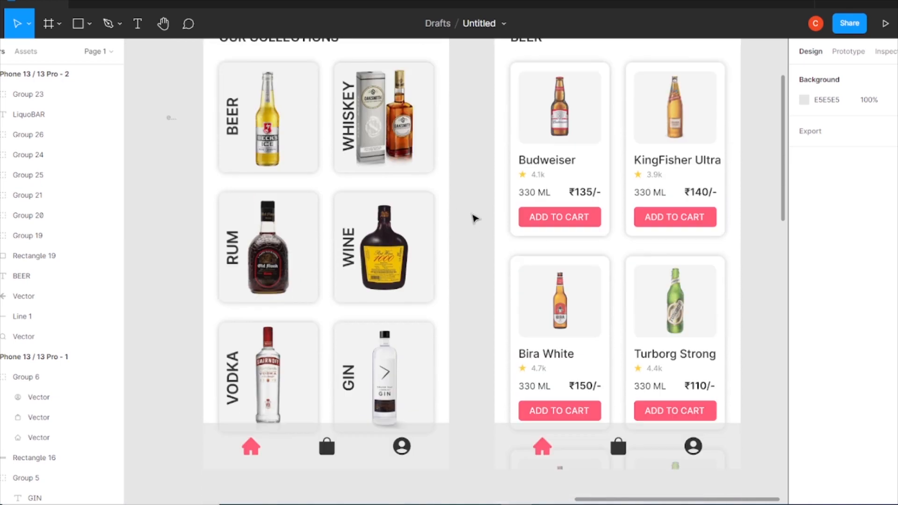
{"action": "scroll", "coordinate": [476, 218], "scroll_direction": "down", "scroll_amount": 5}
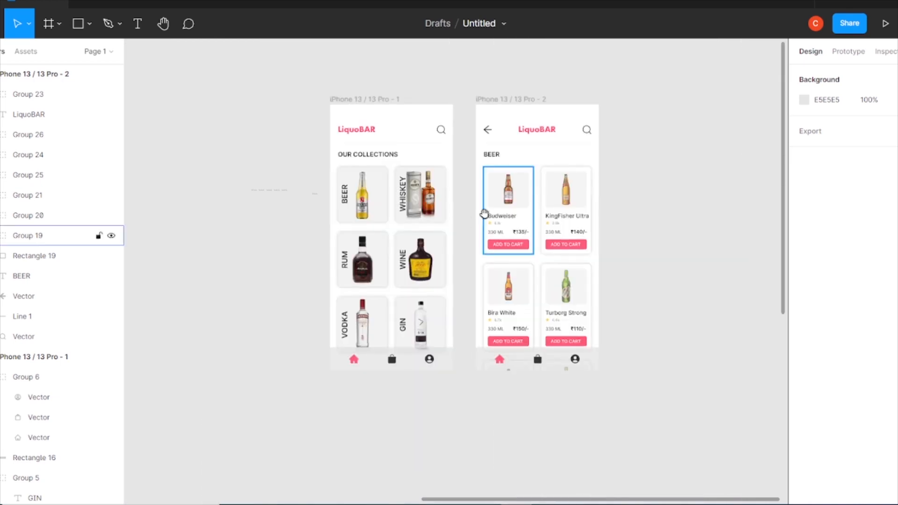
{"action": "scroll", "coordinate": [475, 218], "scroll_direction": "up", "scroll_amount": 2}
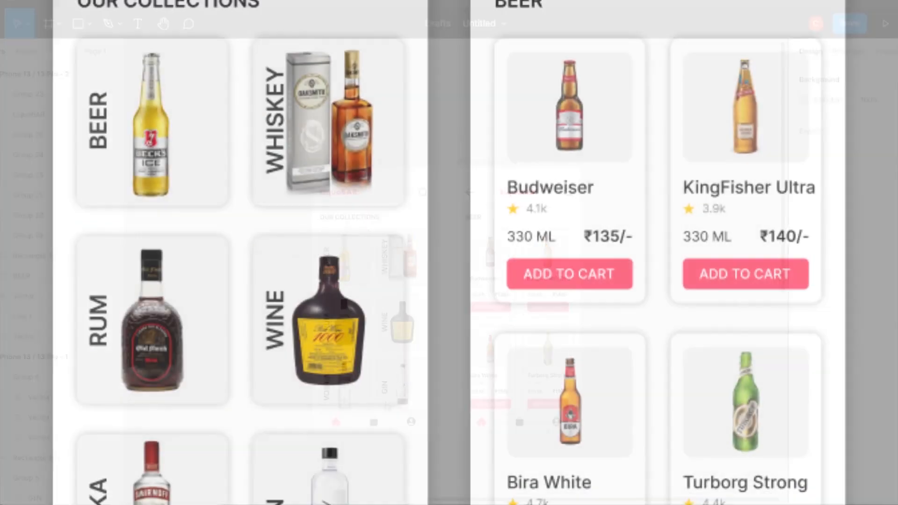